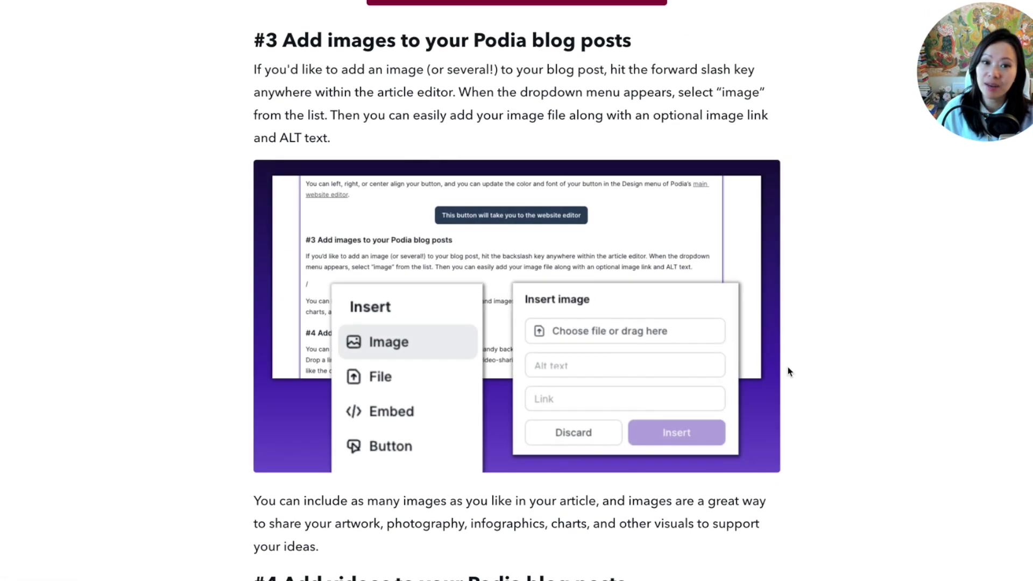
# Review the sample post's images, videos, embeds and file download down to the comments.
pyautogui.scroll(-7, 790, 371)
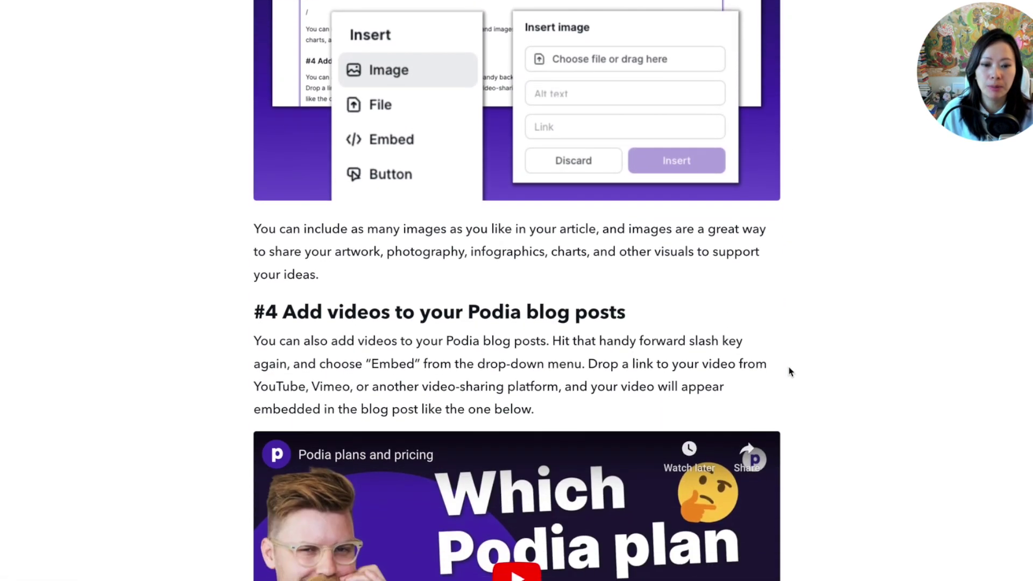
pyautogui.scroll(-2, 789, 371)
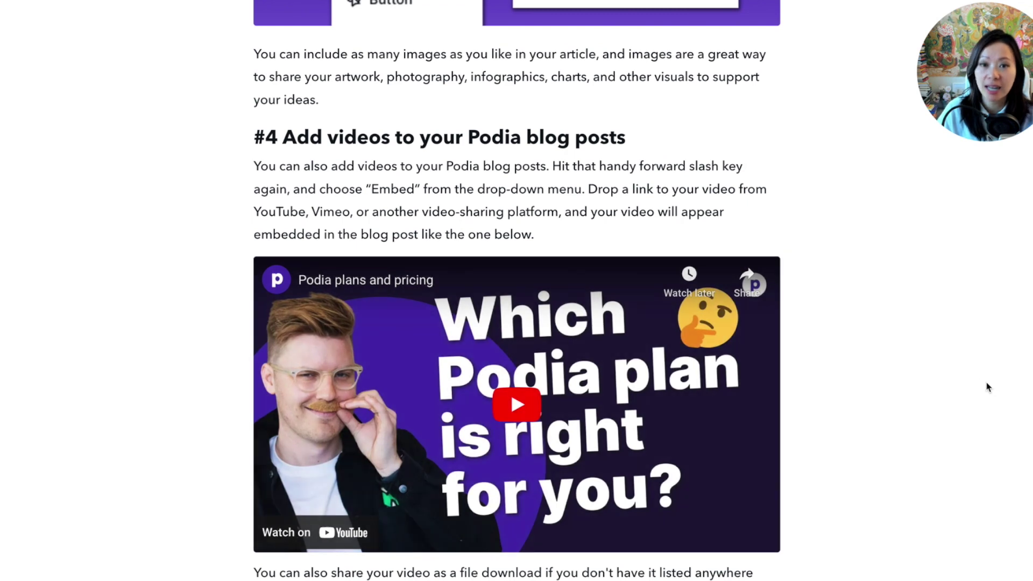
pyautogui.scroll(-10, 843, 394)
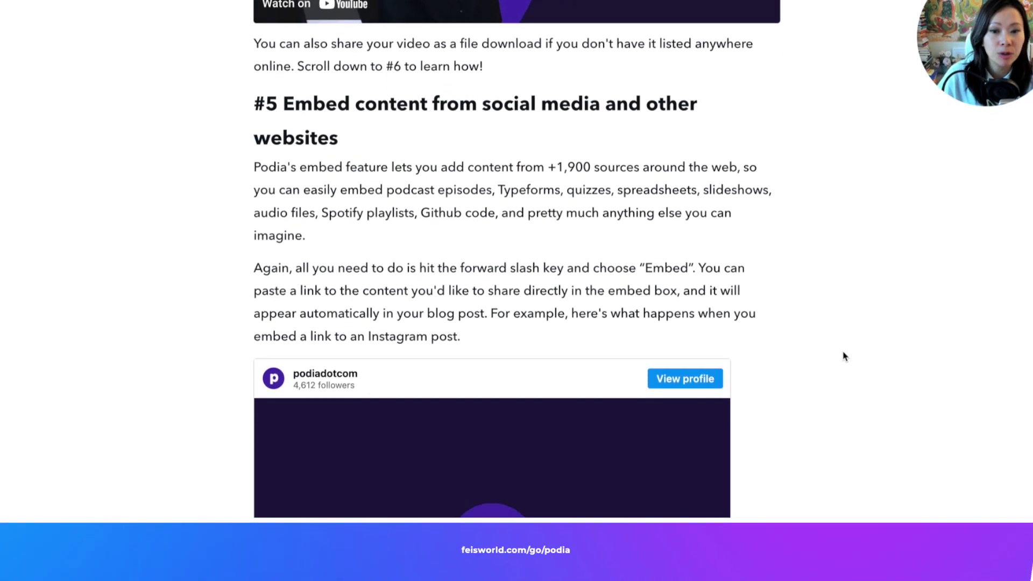
pyautogui.scroll(-5, 843, 356)
pyautogui.scroll(-4, 843, 356)
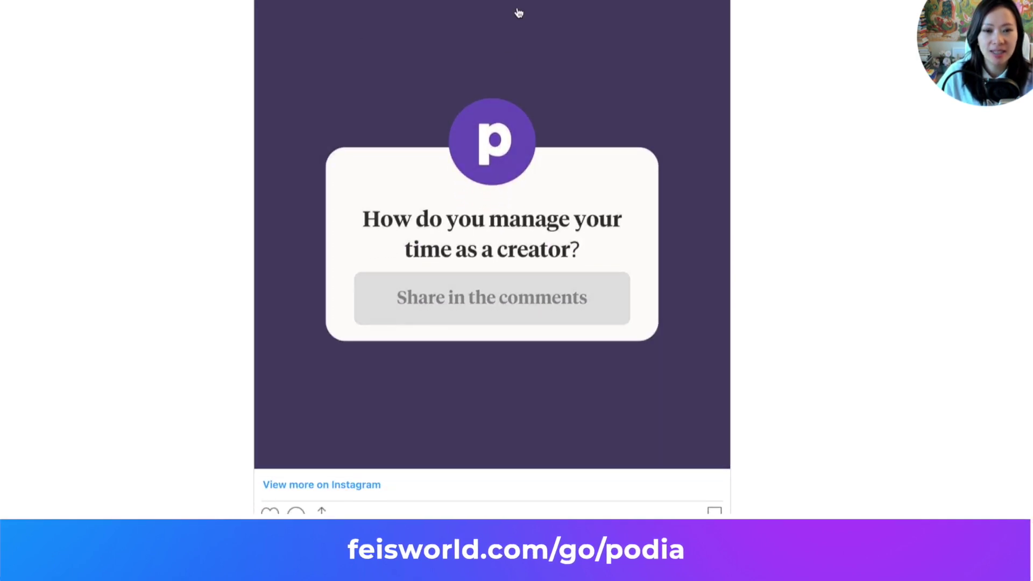
pyautogui.scroll(1, 784, 308)
pyautogui.scroll(1, 785, 309)
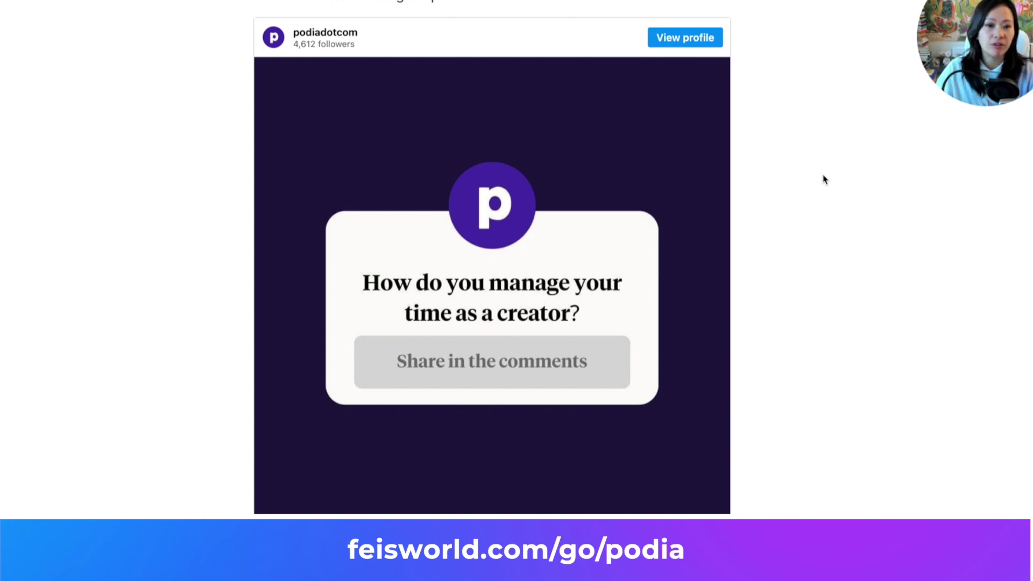
pyautogui.scroll(1, 825, 179)
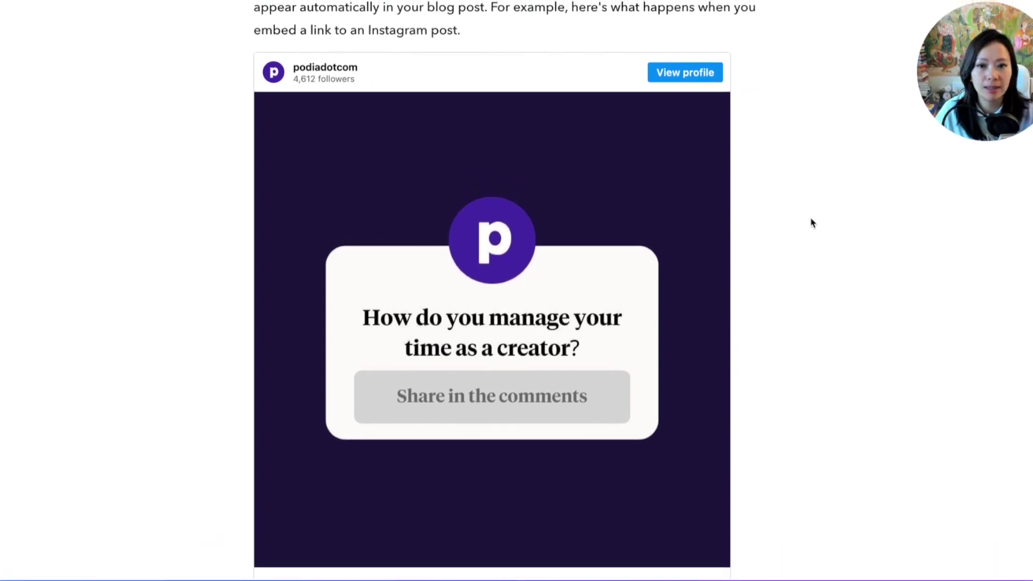
pyautogui.scroll(-8, 802, 224)
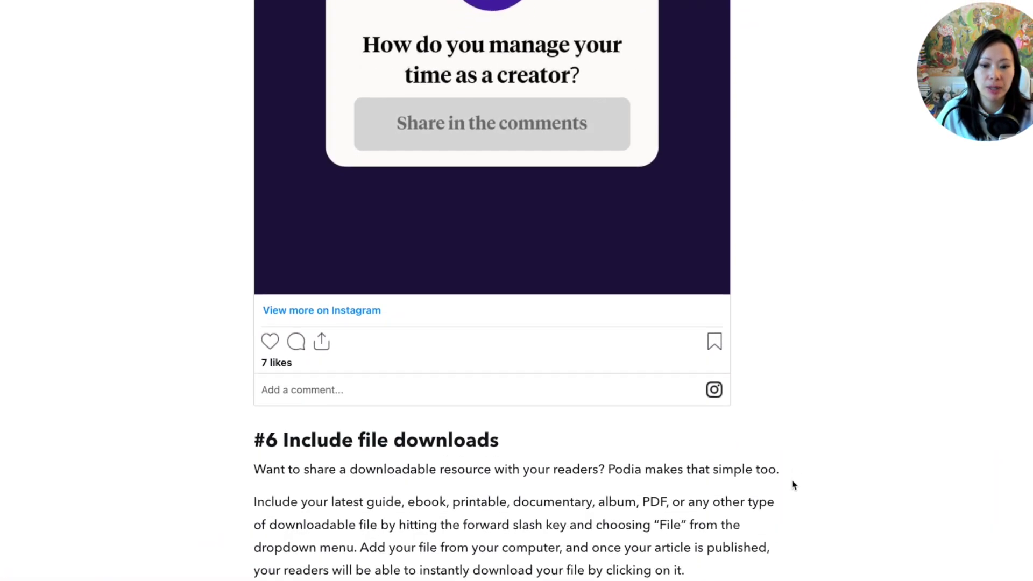
pyautogui.scroll(-3, 784, 478)
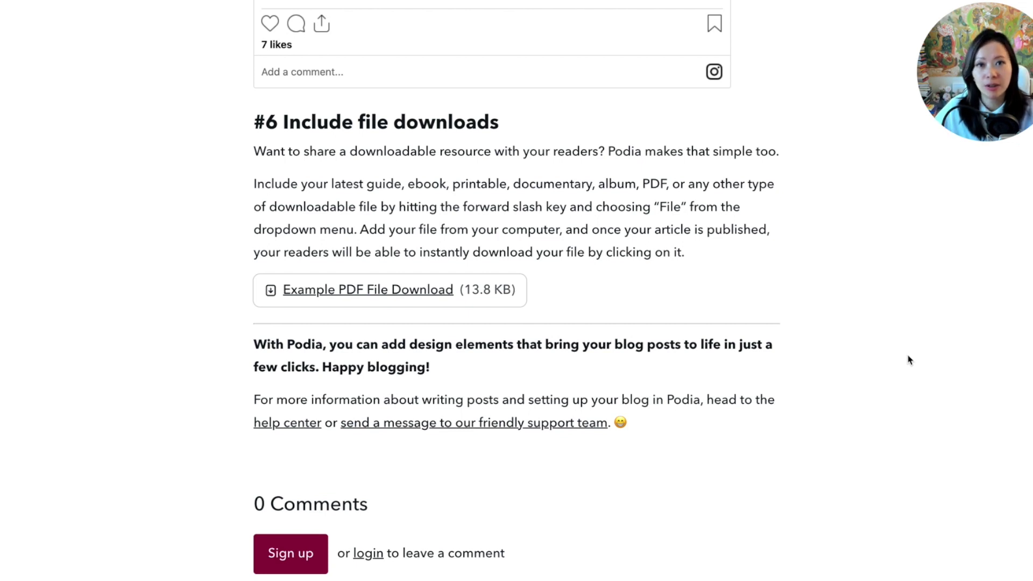
pyautogui.scroll(-3, 684, 312)
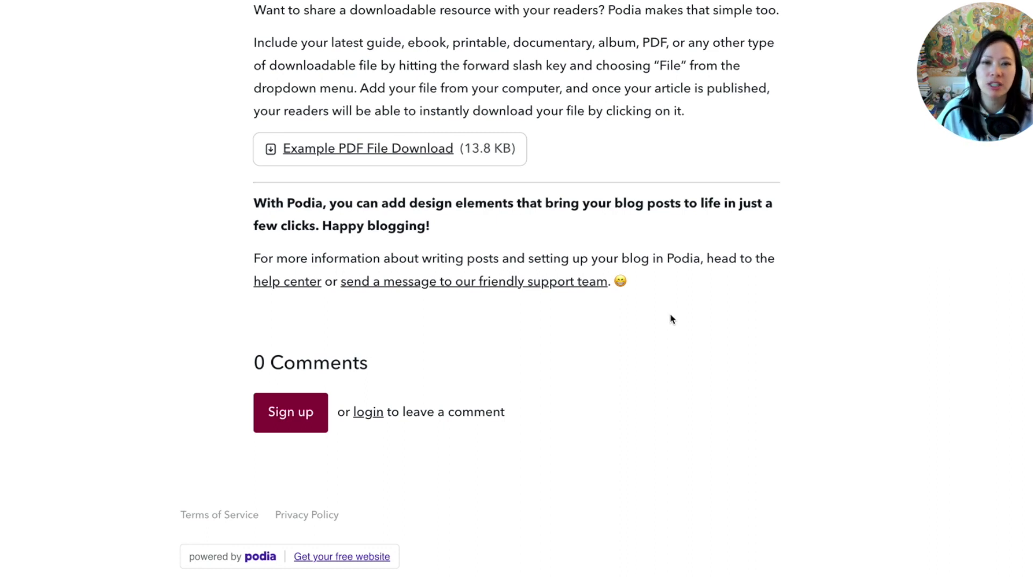
pyautogui.scroll(4, 672, 319)
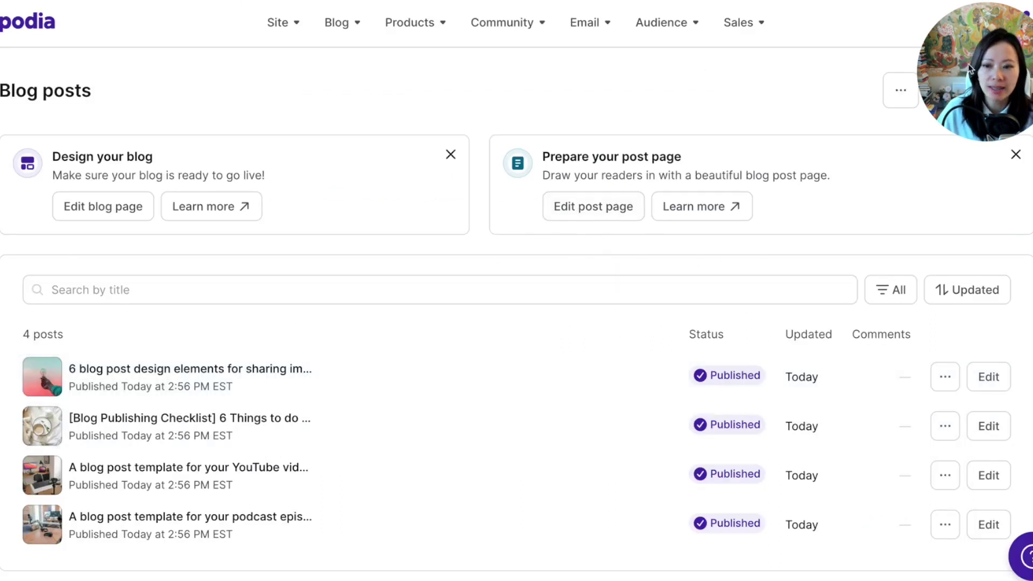
# Create a new blank post from the Blog posts dashboard.
pyautogui.moveTo(1004, 43); pyautogui.dragTo(996, 186)
pyautogui.click(991, 92)
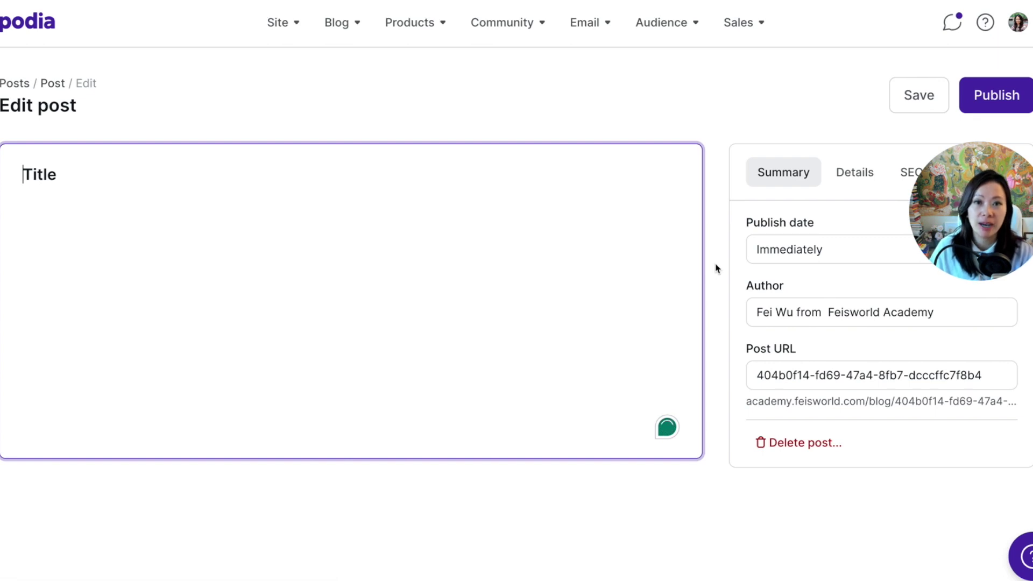
pyautogui.moveTo(961, 203); pyautogui.dragTo(856, 127)
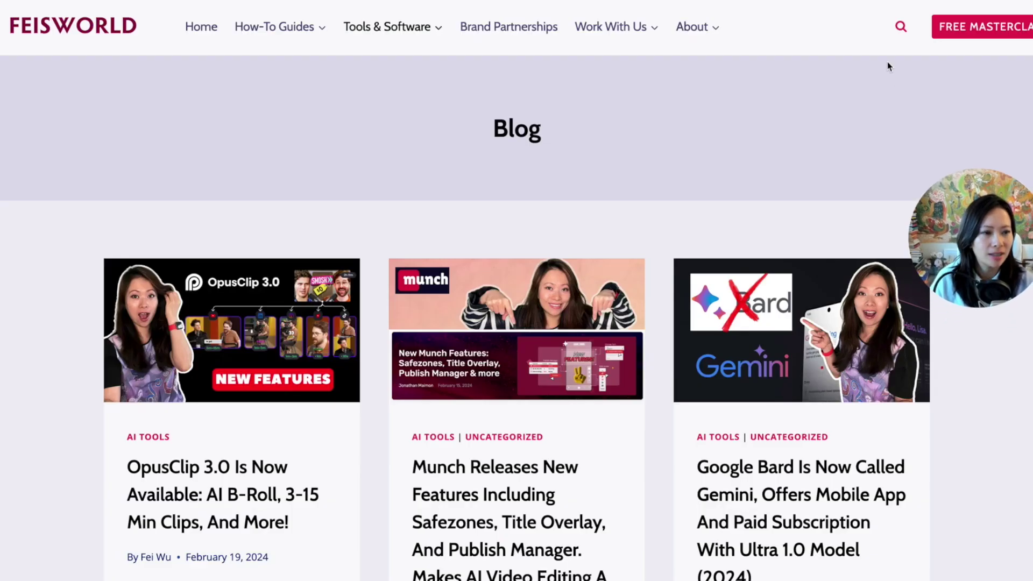
# Search the Feisworld site for 'podia' and open the article on moving courses to Podia.
pyautogui.click(901, 25)
pyautogui.write('podia')
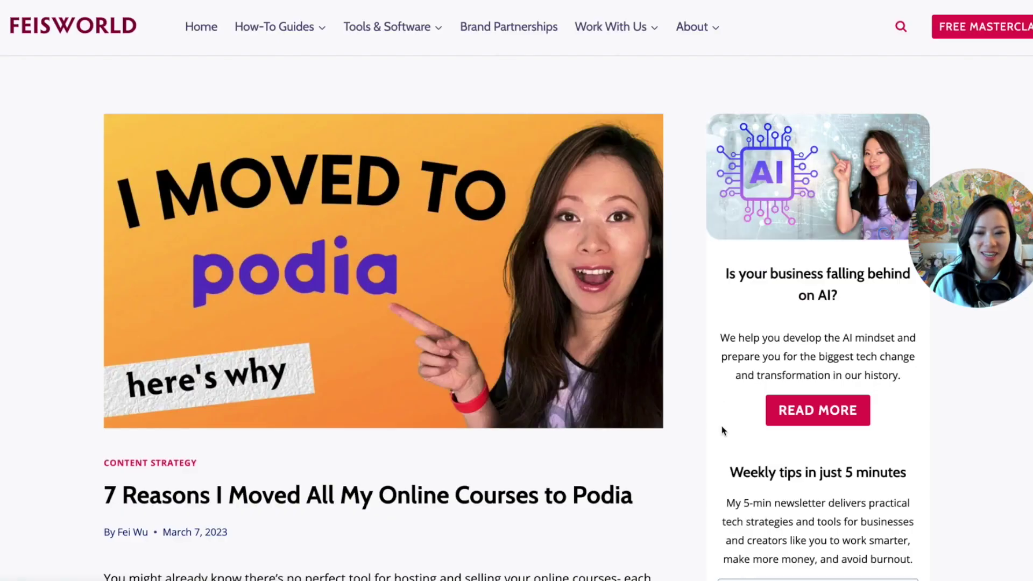
pyautogui.scroll(-2, 721, 425)
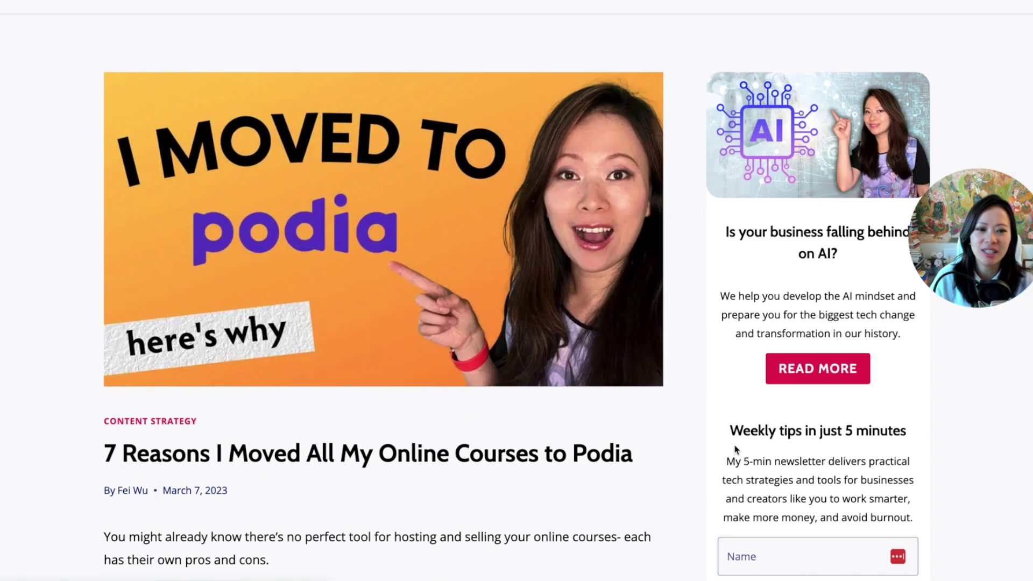
pyautogui.scroll(-2, 735, 449)
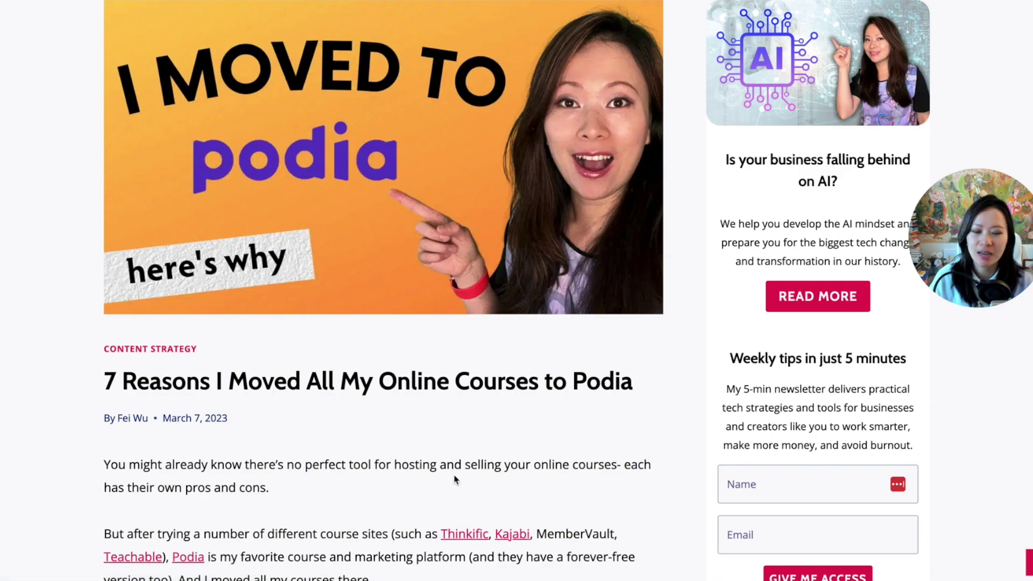
pyautogui.scroll(-4, 453, 479)
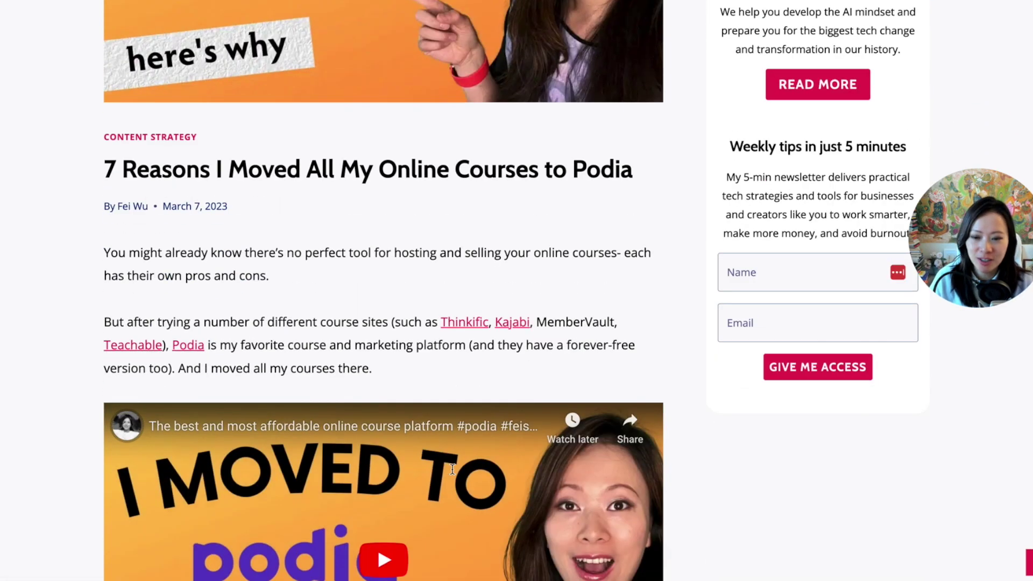
pyautogui.scroll(-15, 167, 304)
pyautogui.scroll(-10, 357, 359)
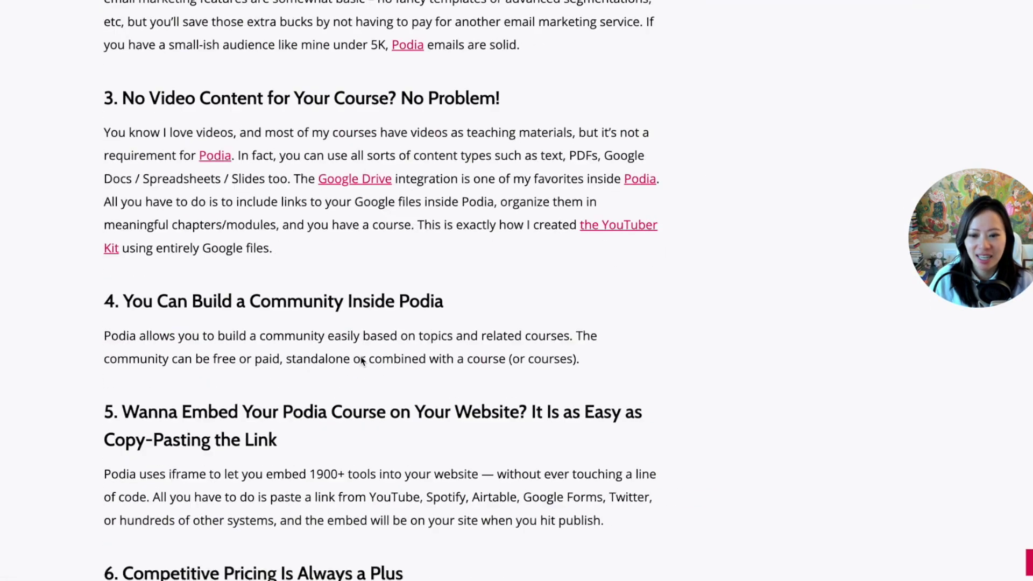
pyautogui.scroll(20, 361, 361)
# Select and copy the article's full body text for the Podia post.
pyautogui.moveTo(104, 312); pyautogui.dragTo(309, 495)
pyautogui.scroll(-16, 291, 502)
pyautogui.scroll(-14, 295, 506)
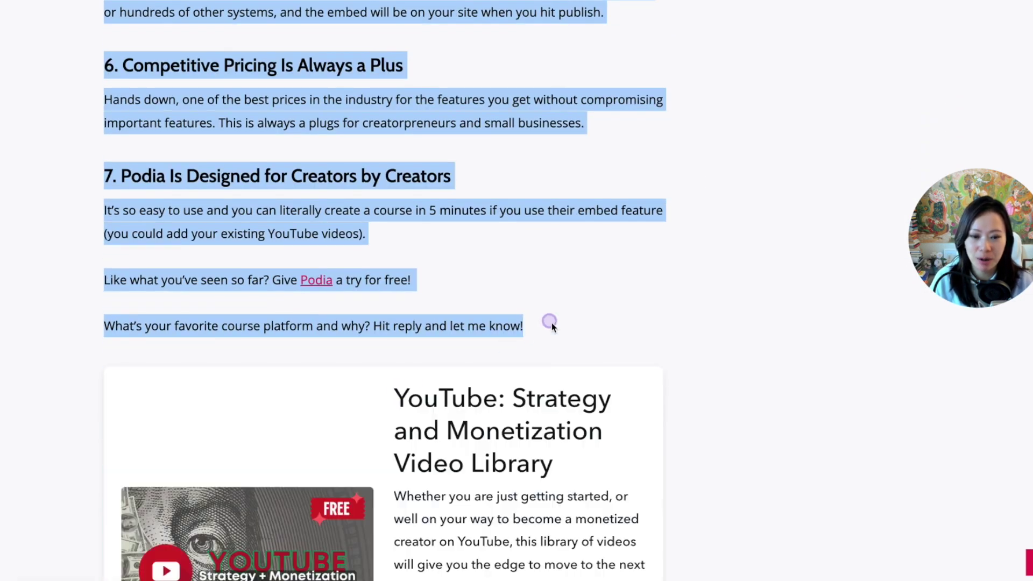
pyautogui.scroll(4, 551, 323)
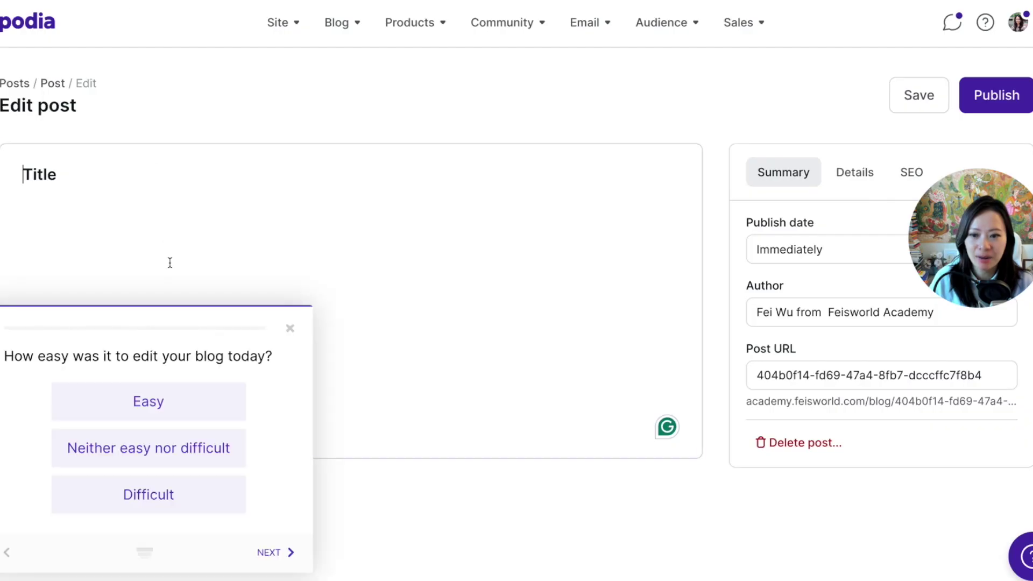
pyautogui.click(168, 261)
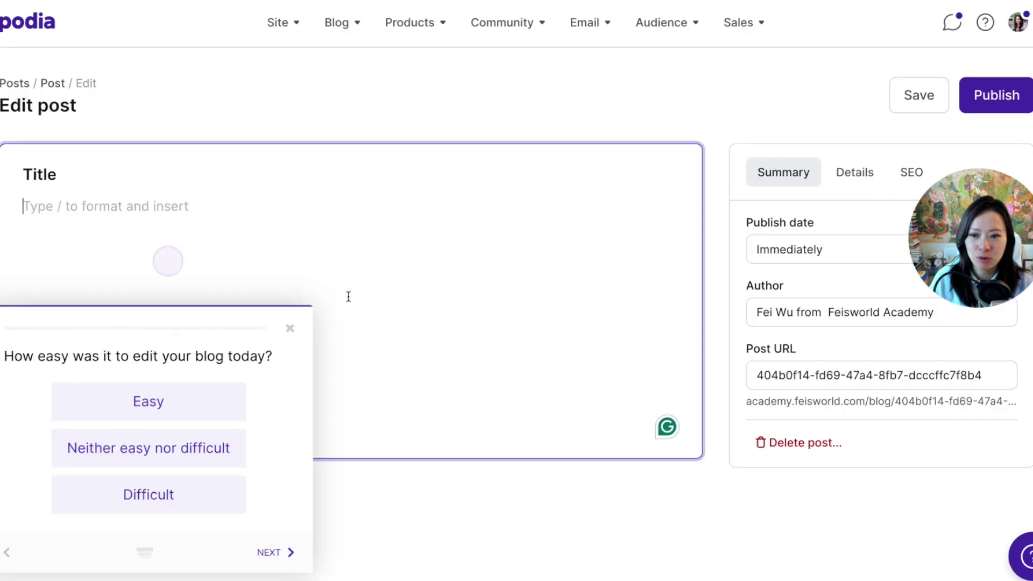
# Dismiss the survey and paste the copied article text into the post body.
pyautogui.click(293, 328)
pyautogui.click(215, 214)
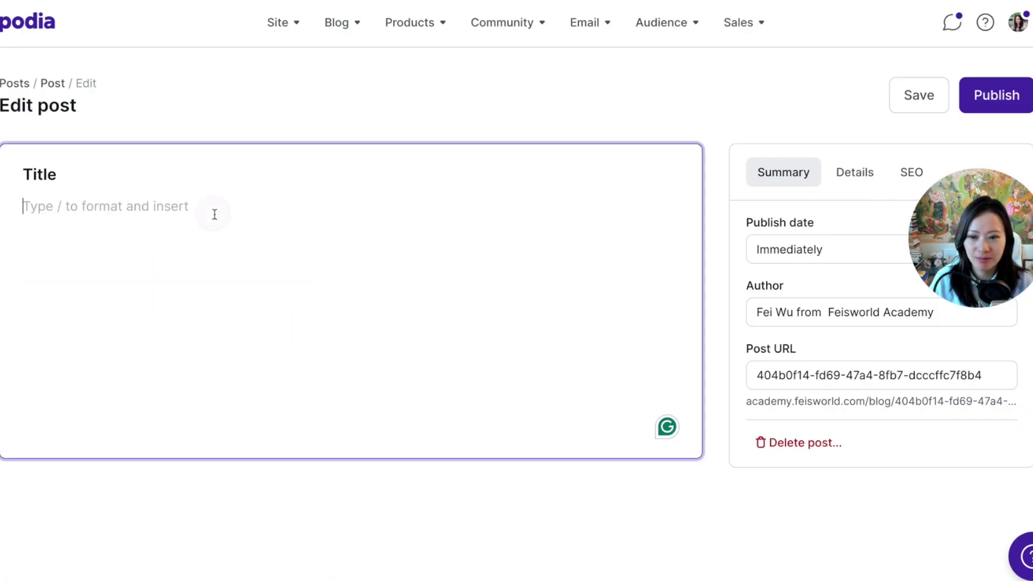
pyautogui.hotkey('ctrl', 'v')
pyautogui.scroll(5, 319, 293)
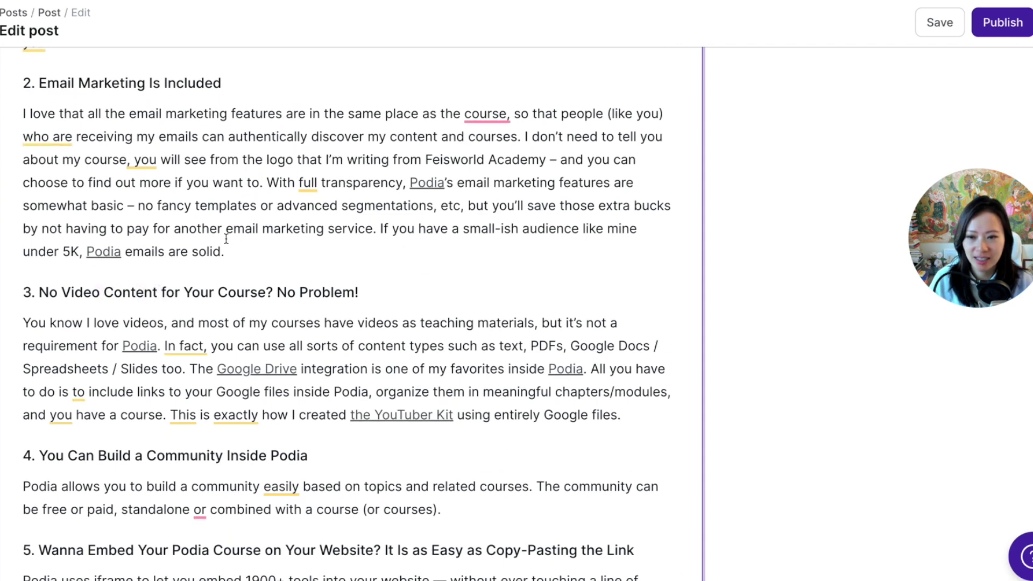
pyautogui.scroll(4, 226, 239)
pyautogui.scroll(4, 234, 36)
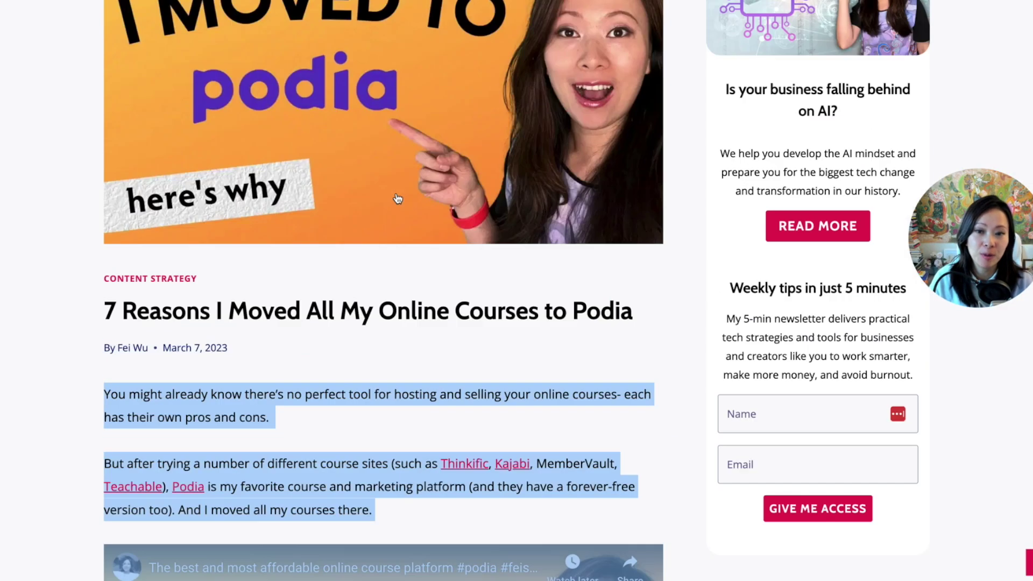
pyautogui.scroll(-4, 363, 92)
# Title the post '7 Reasons I Moved All My Online Courses to Podia' and remove the stray blank lines.
pyautogui.click(360, 111)
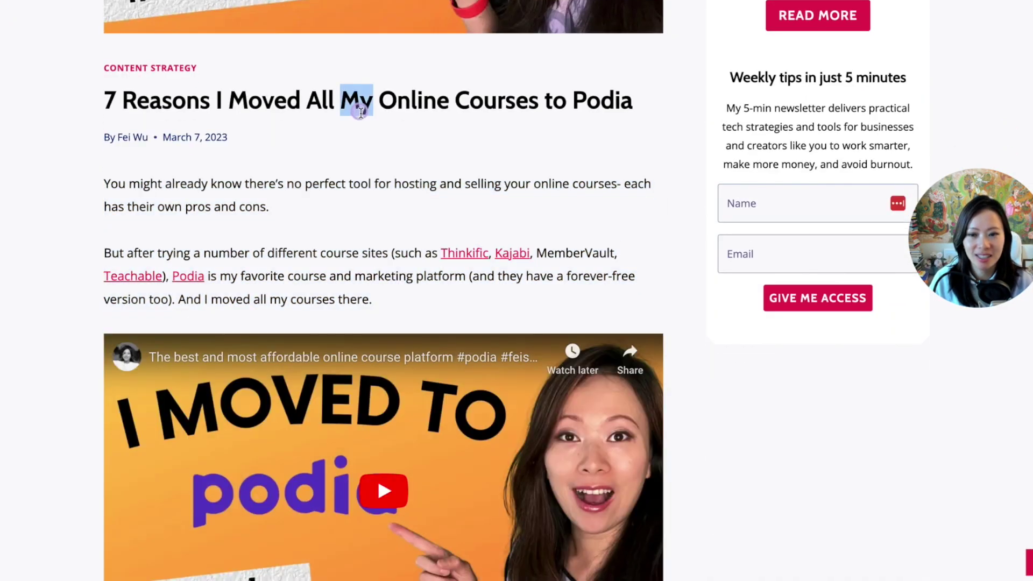
pyautogui.tripleClick(360, 111)
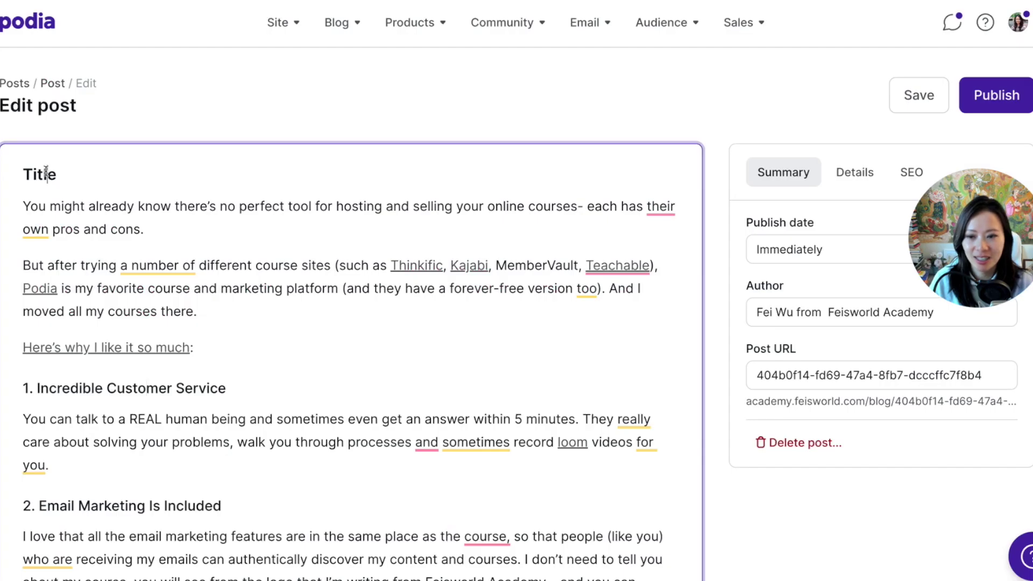
pyautogui.write('7 Reasons I Moved All My Online Courses to Podia')
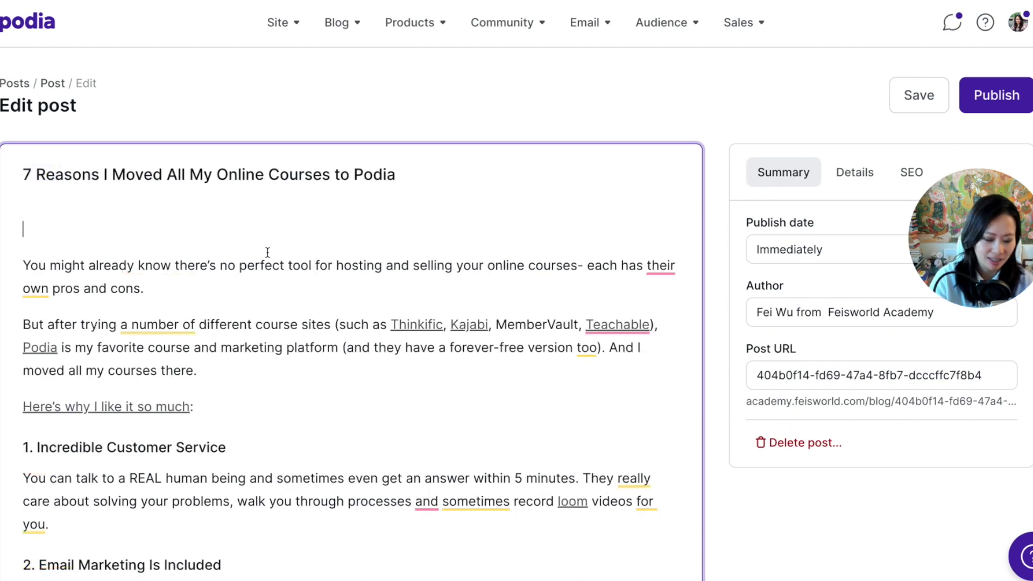
pyautogui.press('BackSpace')
pyautogui.click(20, 237)
pyautogui.press('BackSpace')
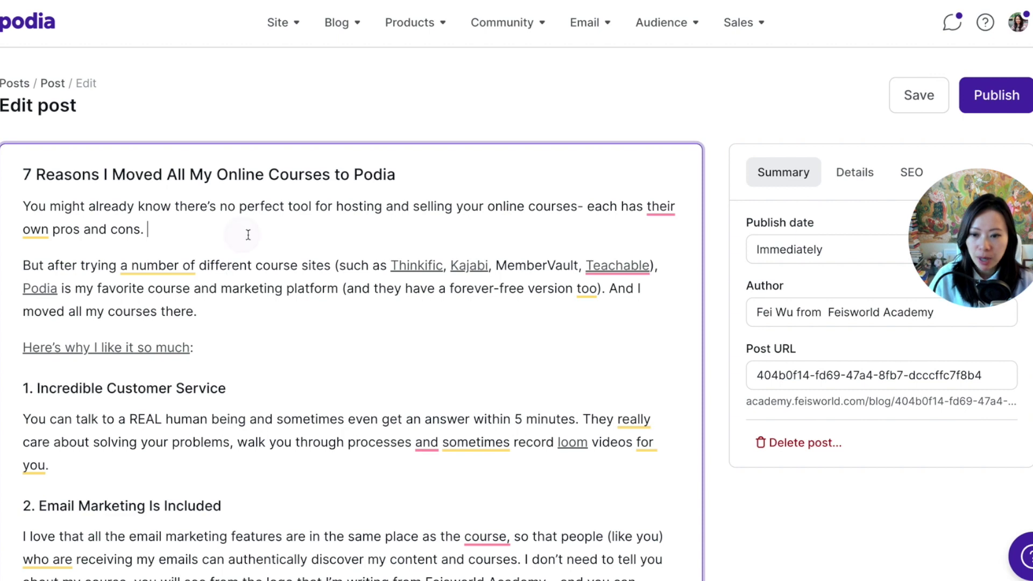
pyautogui.click(248, 235)
pyautogui.press('Return')
pyautogui.write('/')
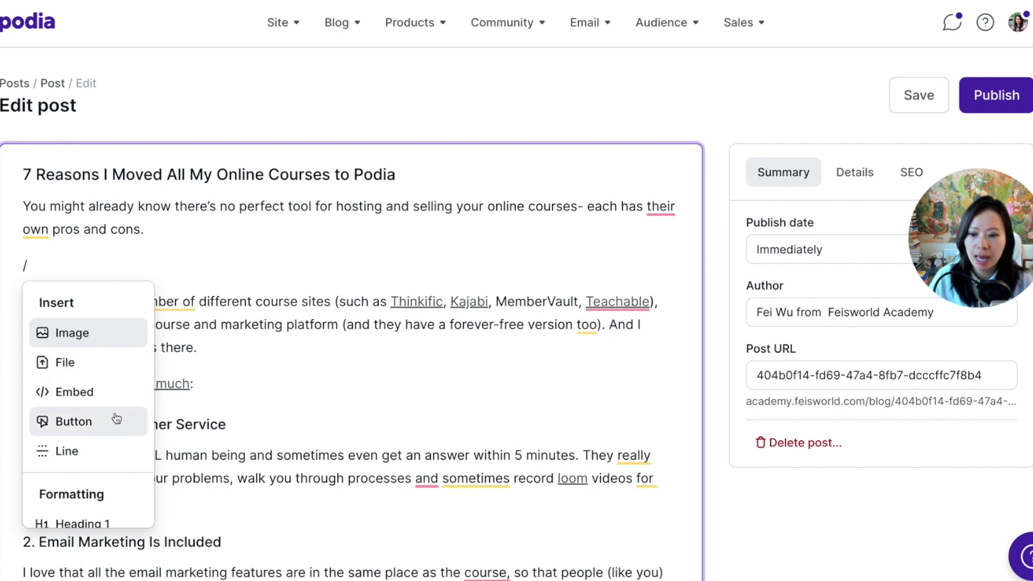
# Delete the stray '/' line so the opening paragraph leads into '1. Incredible Customer Service'.
pyautogui.scroll(-3, 118, 452)
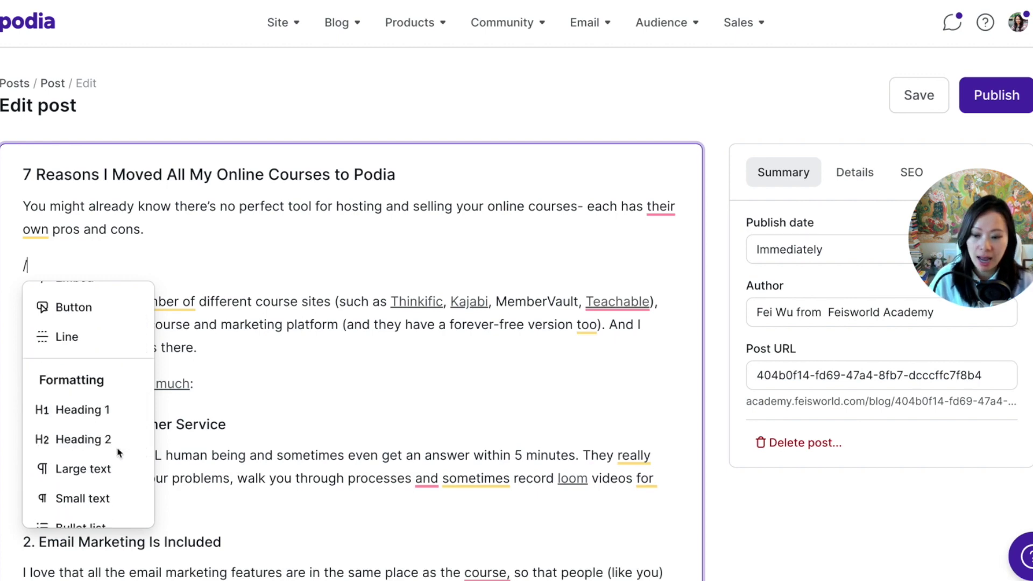
pyautogui.scroll(-2, 119, 490)
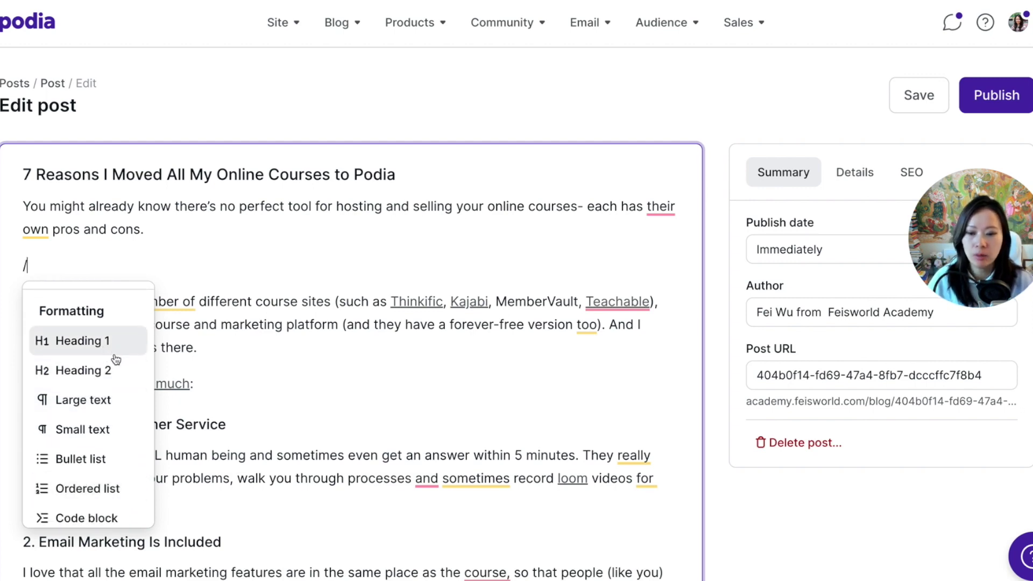
pyautogui.scroll(-1, 119, 415)
pyautogui.scroll(-1, 117, 432)
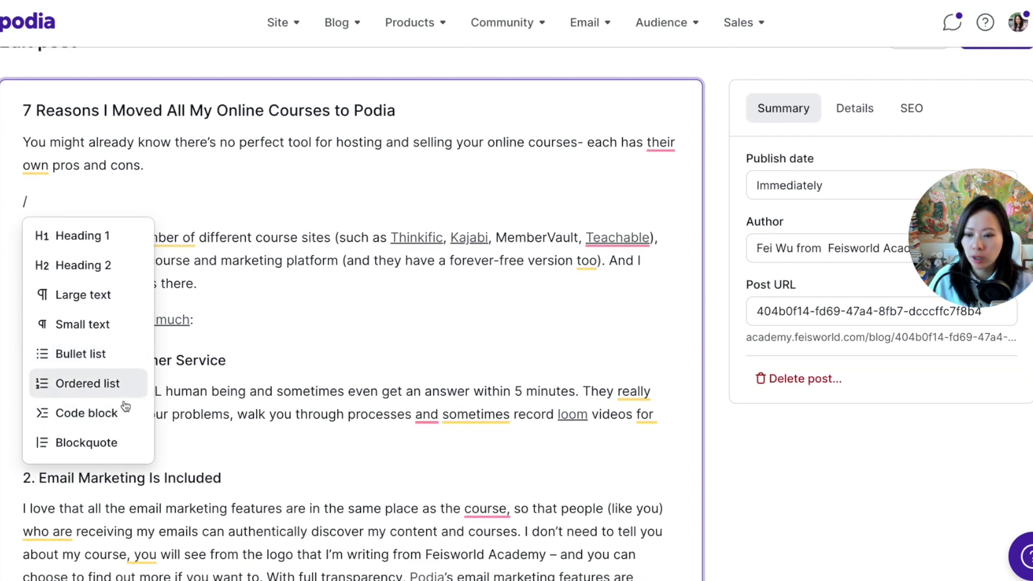
pyautogui.press('Escape')
pyautogui.click(92, 195)
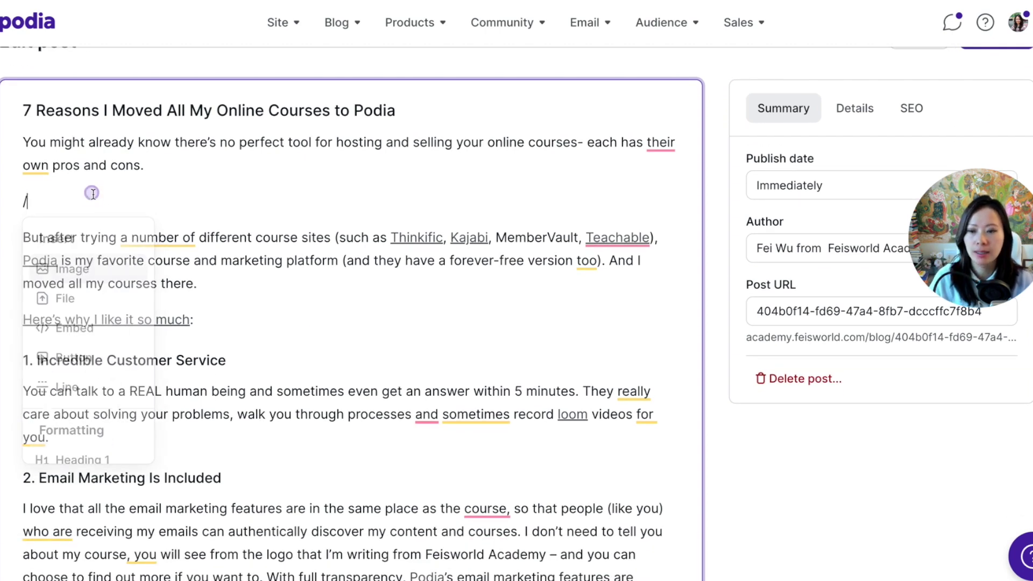
pyautogui.press('BackSpace')
pyautogui.press('BackSpace')
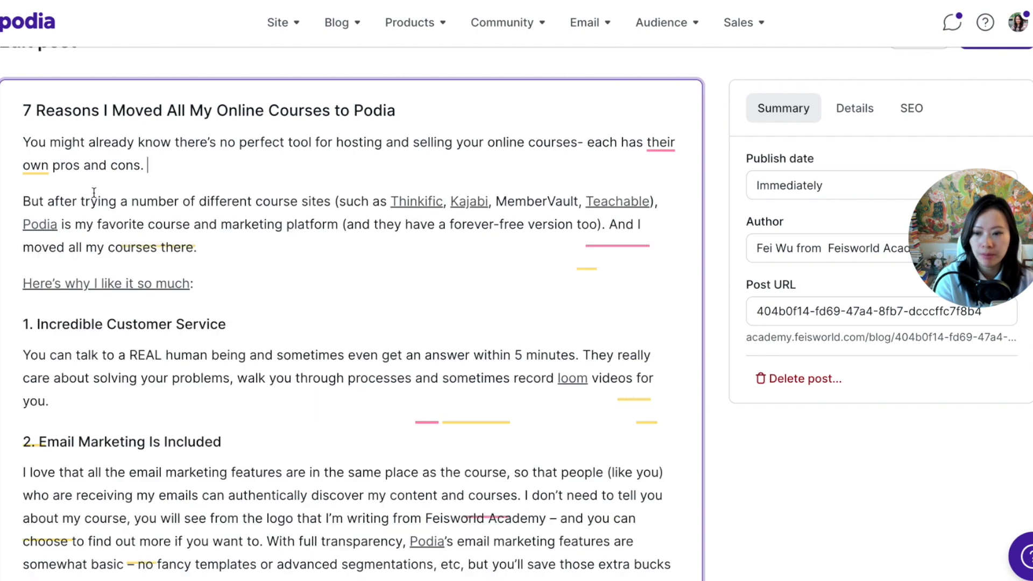
pyautogui.tripleClick(126, 325)
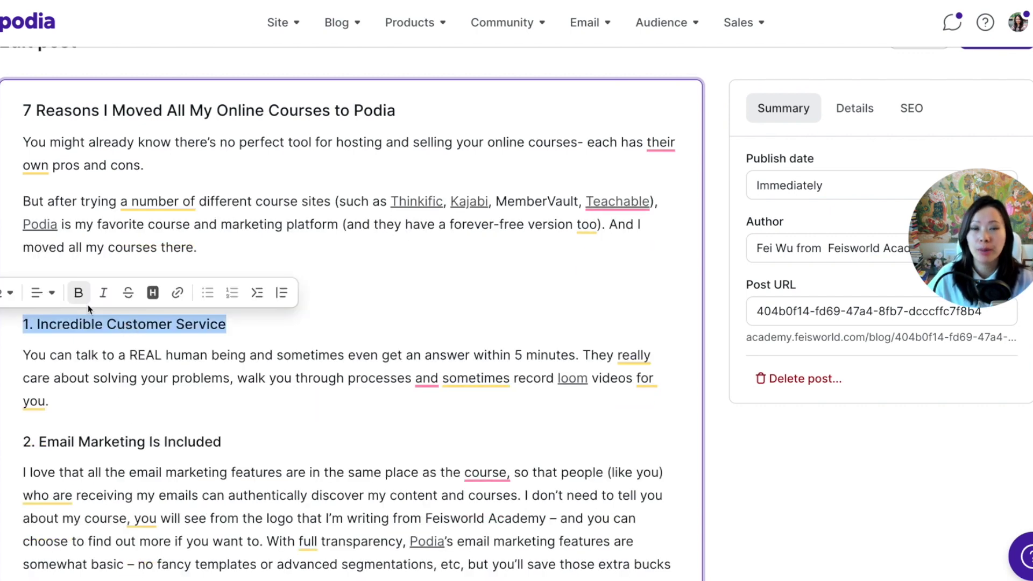
pyautogui.click(277, 319)
pyautogui.scroll(-5, 323, 322)
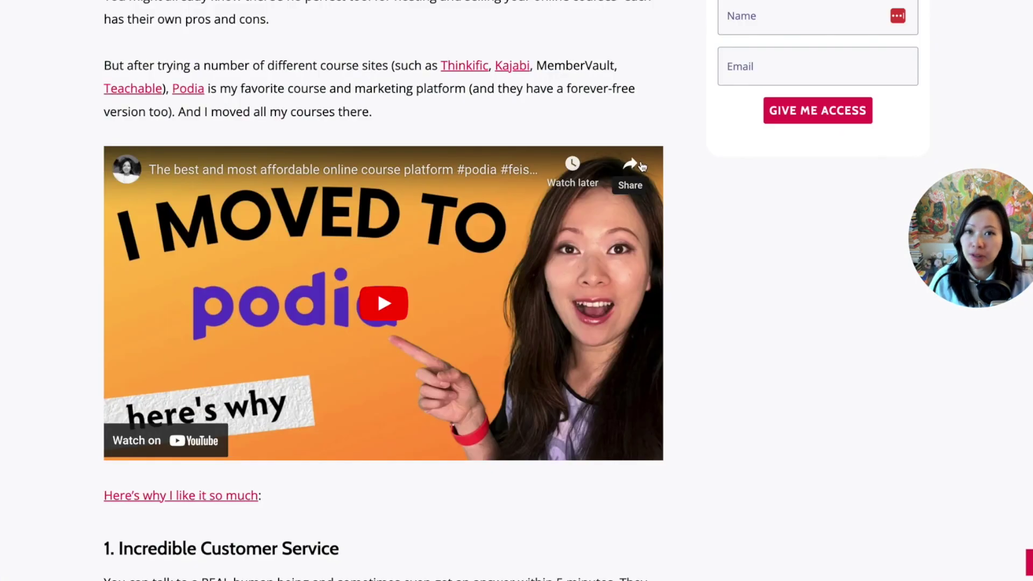
# Embed the YouTube video 'I moved to Podia, here's why' below the second paragraph via its share link.
pyautogui.click(619, 170)
pyautogui.hotkey('ctrl', 'c')
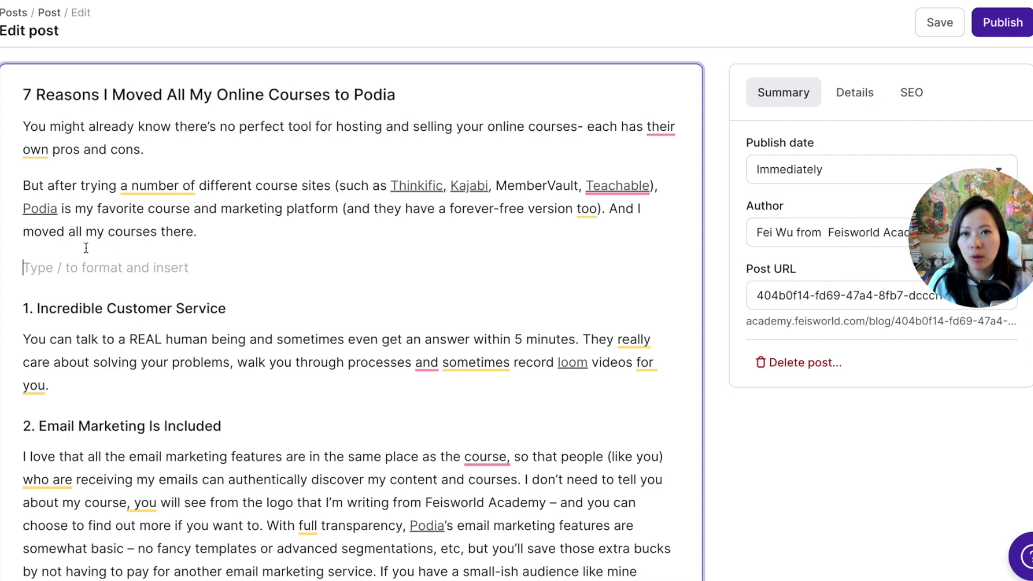
pyautogui.write('/')
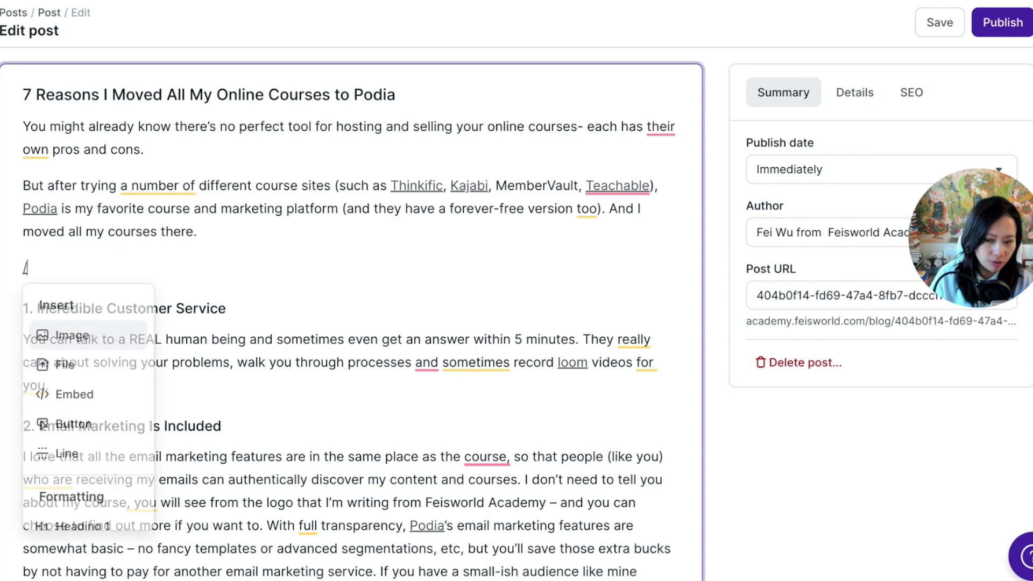
pyautogui.click(87, 396)
pyautogui.click(153, 380)
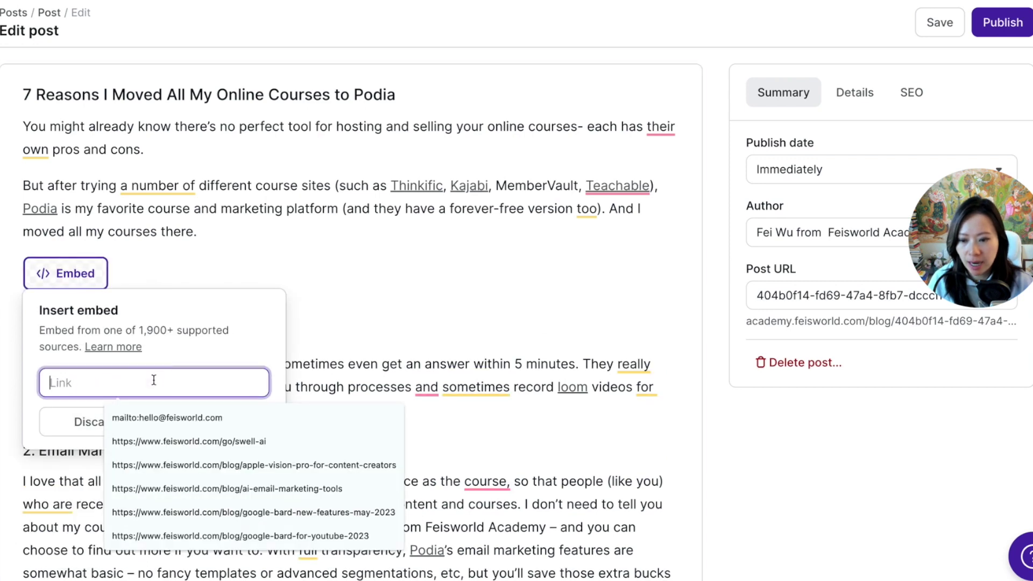
pyautogui.hotkey('ctrl', 'v')
pyautogui.click(227, 423)
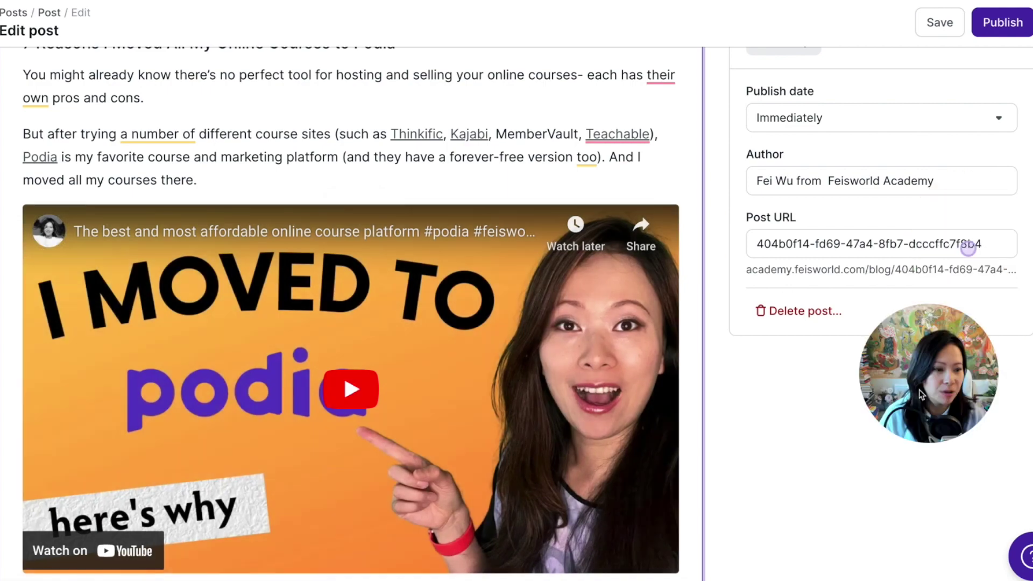
pyautogui.scroll(3, 464, 339)
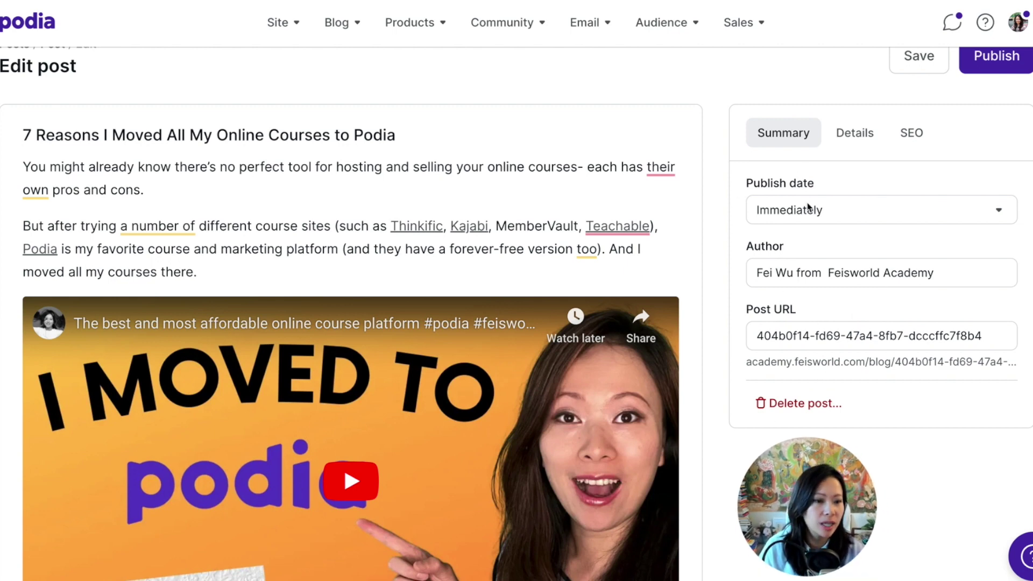
# Schedule the post for Feb 20, 2024 at 3:00 PM EST and replace the author field with the author's name.
pyautogui.click(822, 212)
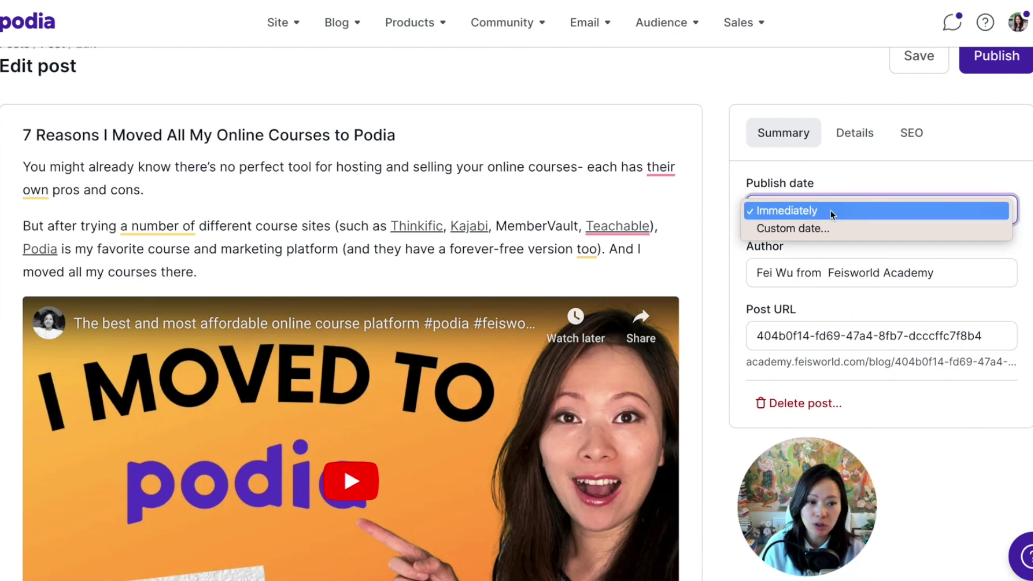
pyautogui.click(835, 228)
pyautogui.scroll(-1, 855, 280)
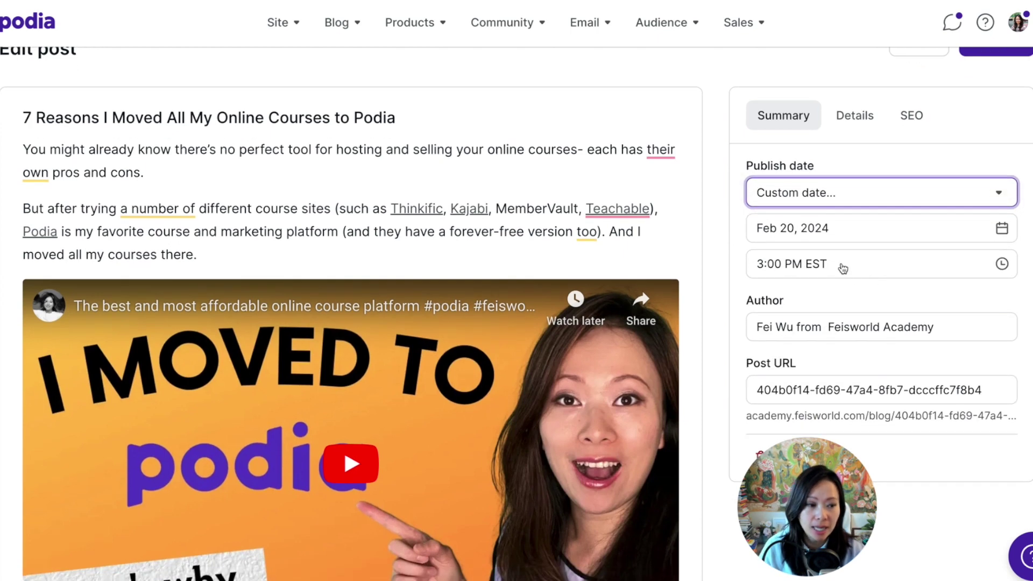
pyautogui.scroll(-3, 807, 253)
pyautogui.click(793, 248)
pyautogui.tripleClick(815, 250)
pyautogui.write('Fei Wu')
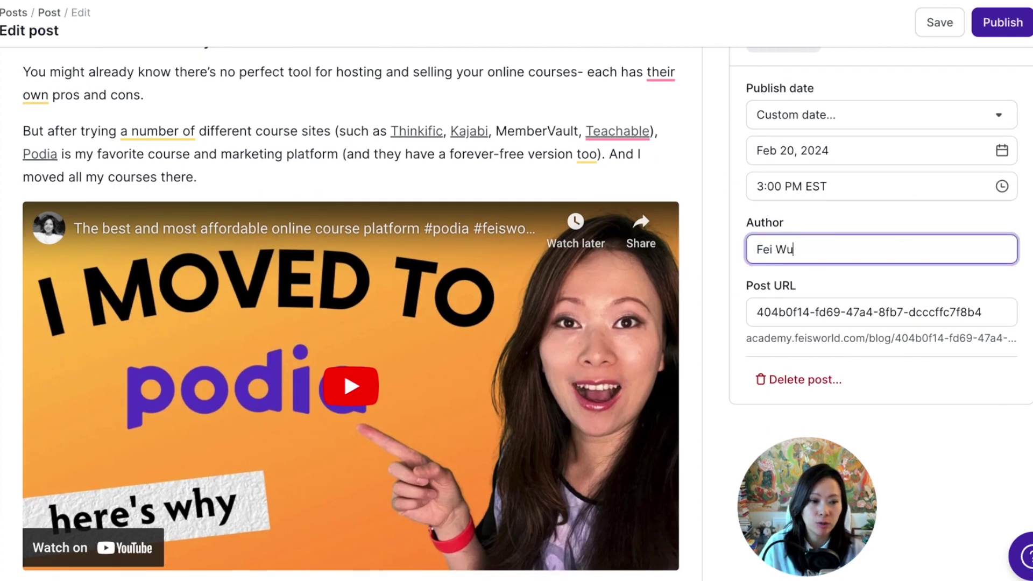
# Replace the random Post URL value with the temporary text 'why'.
pyautogui.moveTo(897, 311); pyautogui.dragTo(904, 312)
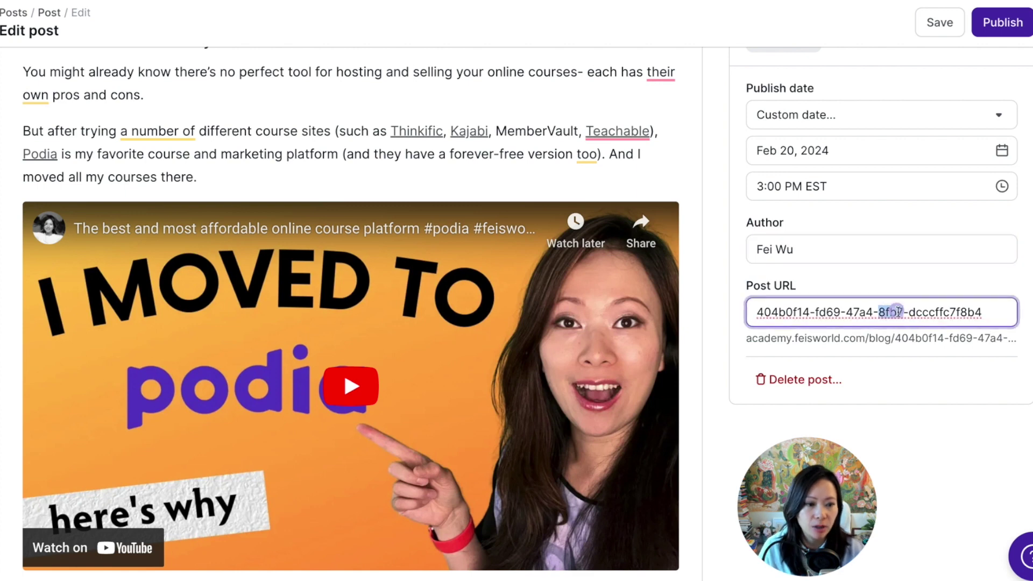
pyautogui.scroll(1, 297, 155)
pyautogui.scroll(-1, 284, 104)
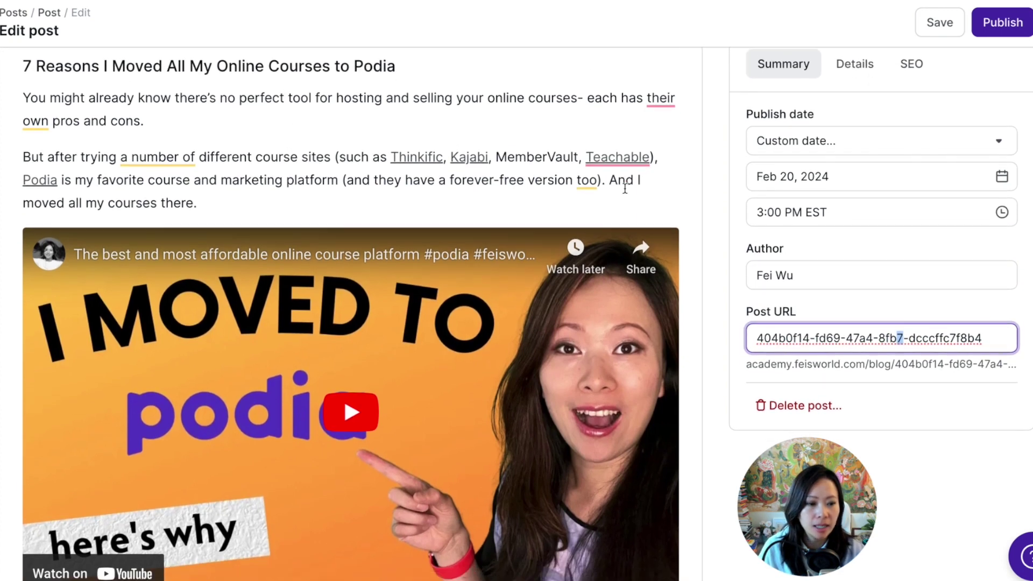
pyautogui.tripleClick(847, 306)
pyautogui.write('why-')
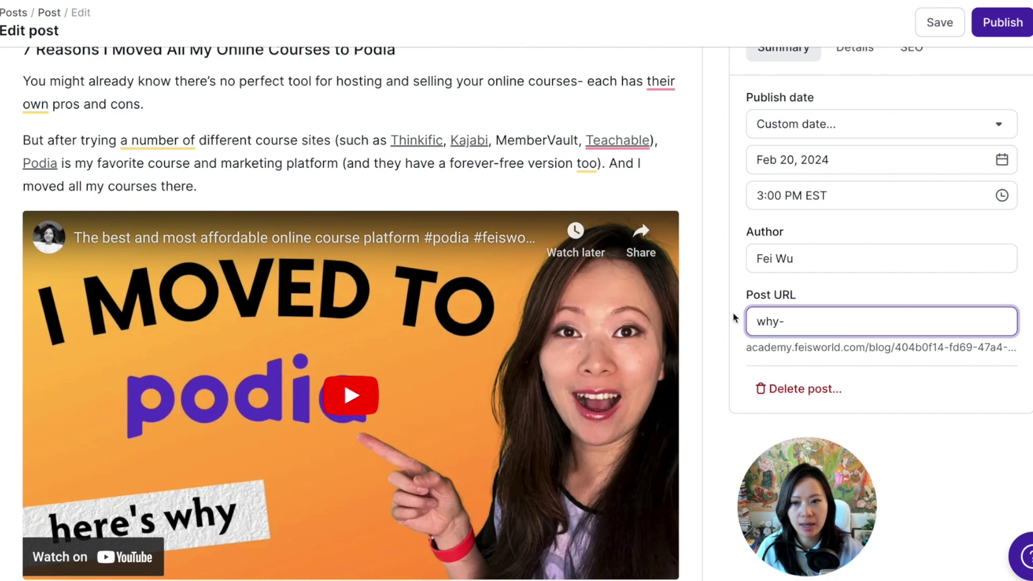
pyautogui.scroll(3, 412, 262)
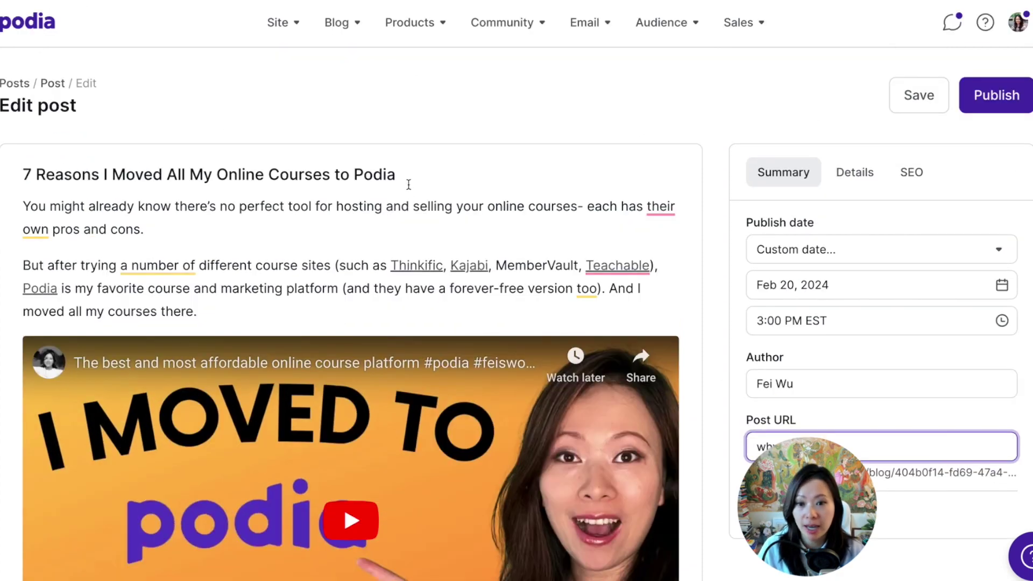
# Paste the post title into the Post URL so it becomes the slug 7-reasons-i-moved-all-my-online-courses-to-….
pyautogui.doubleClick(382, 172)
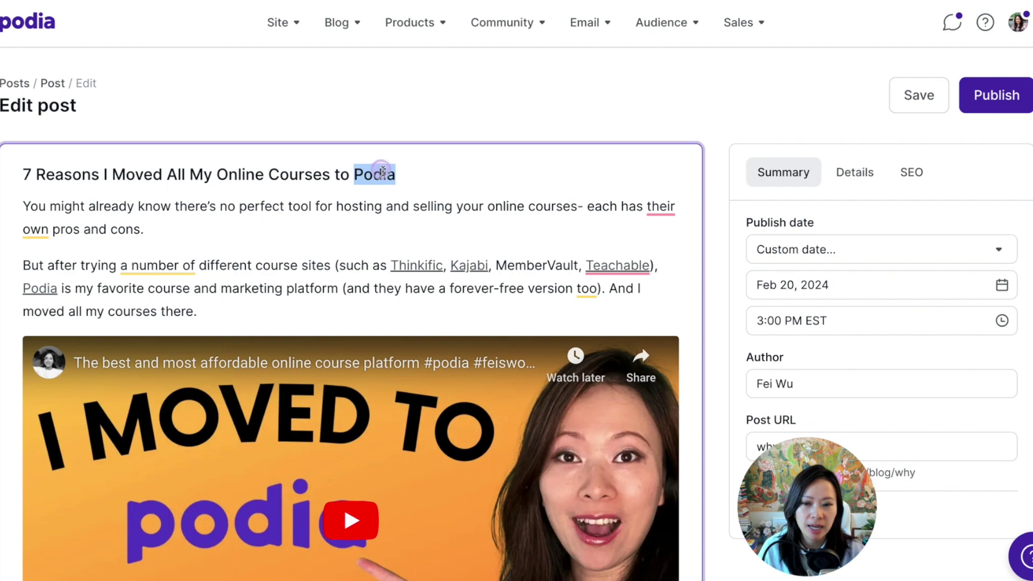
pyautogui.tripleClick(382, 173)
pyautogui.scroll(-8, 826, 300)
pyautogui.scroll(3, 815, 247)
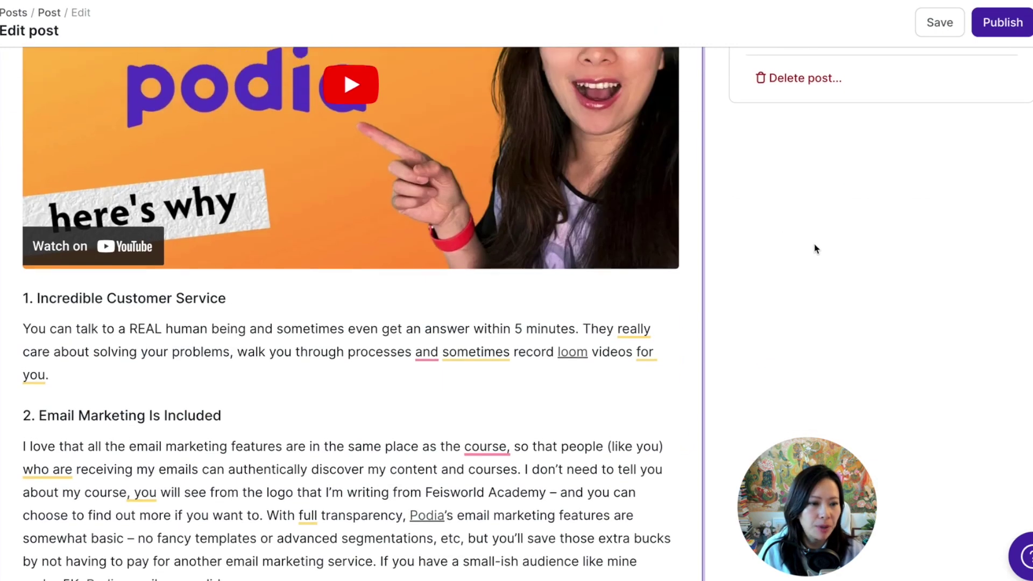
pyautogui.moveTo(786, 169); pyautogui.dragTo(733, 168)
pyautogui.hotkey('ctrl', 'v')
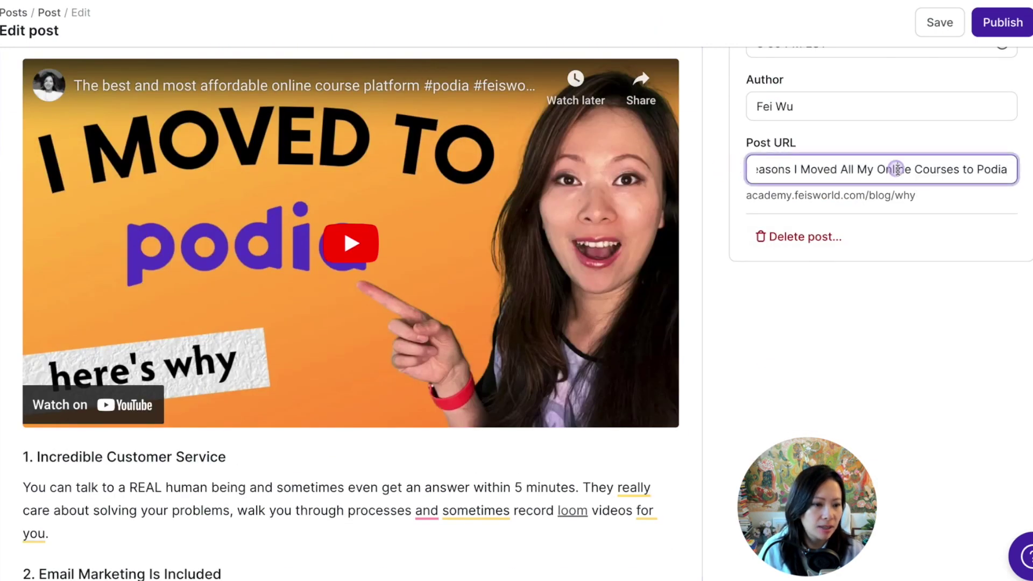
pyautogui.click(955, 195)
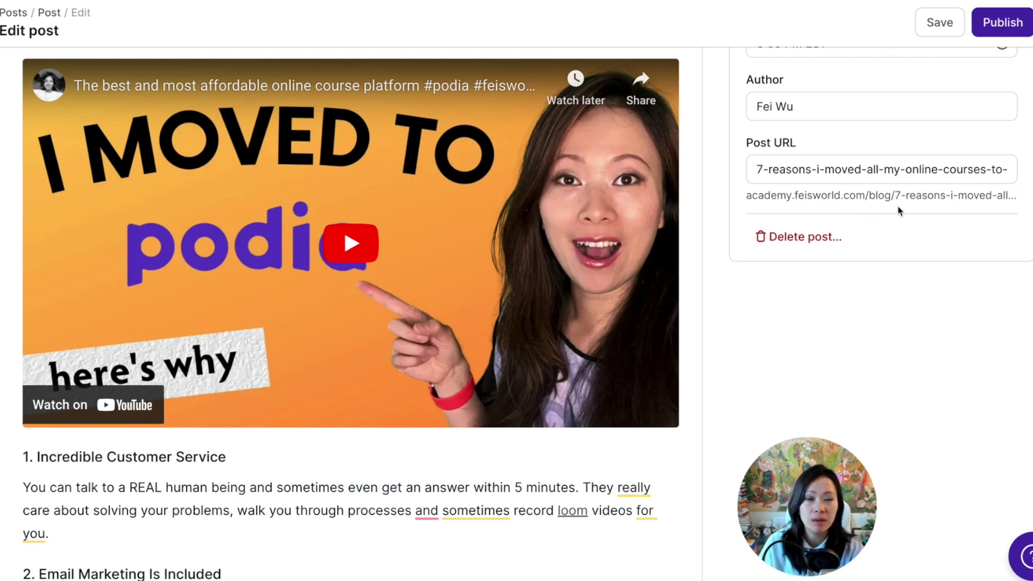
pyautogui.scroll(6, 846, 169)
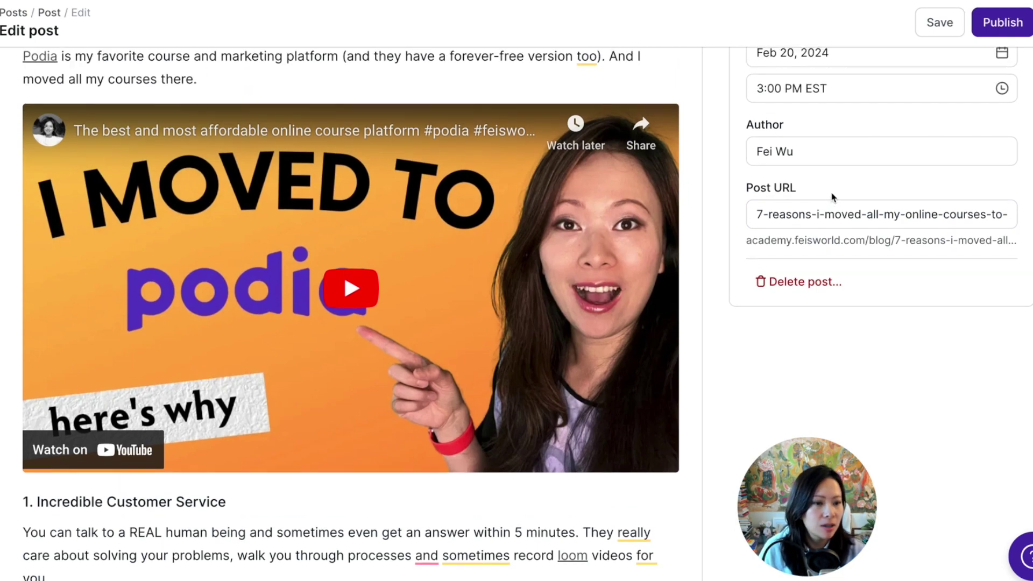
pyautogui.click(855, 171)
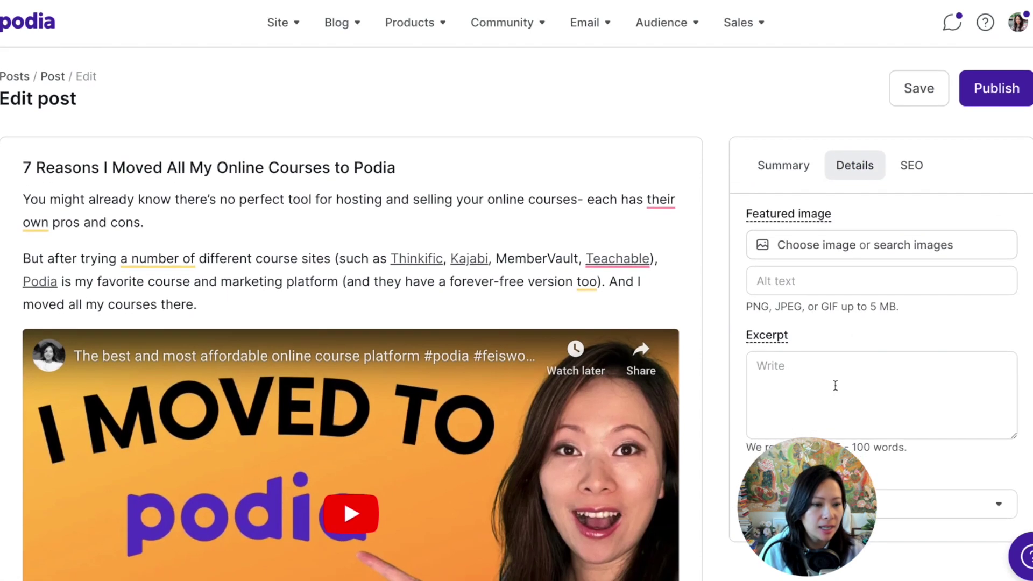
# Save the article's header image and upload it as the post's featured image.
pyautogui.scroll(-2, 836, 393)
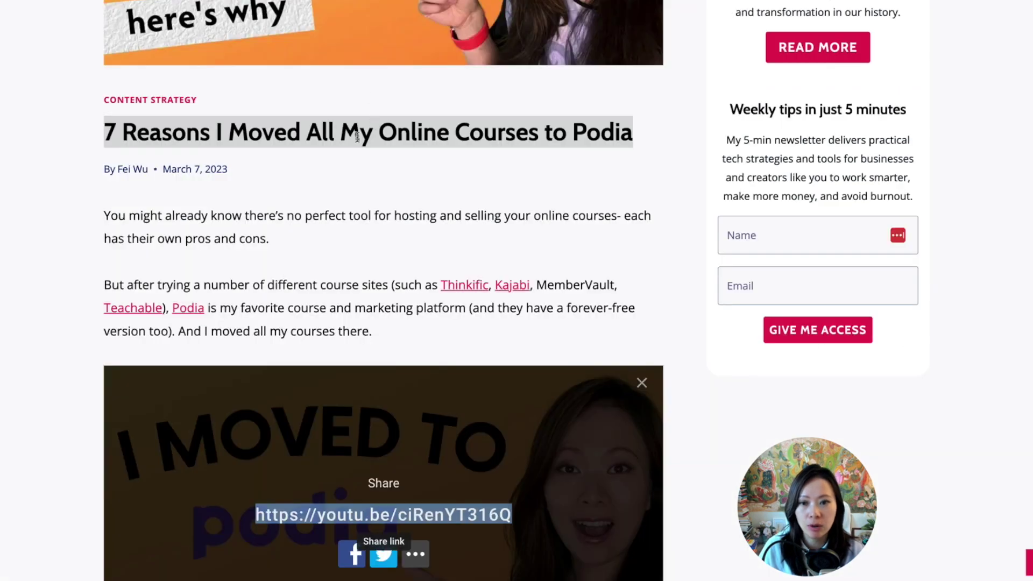
pyautogui.scroll(4, 363, 143)
pyautogui.rightClick(389, 99)
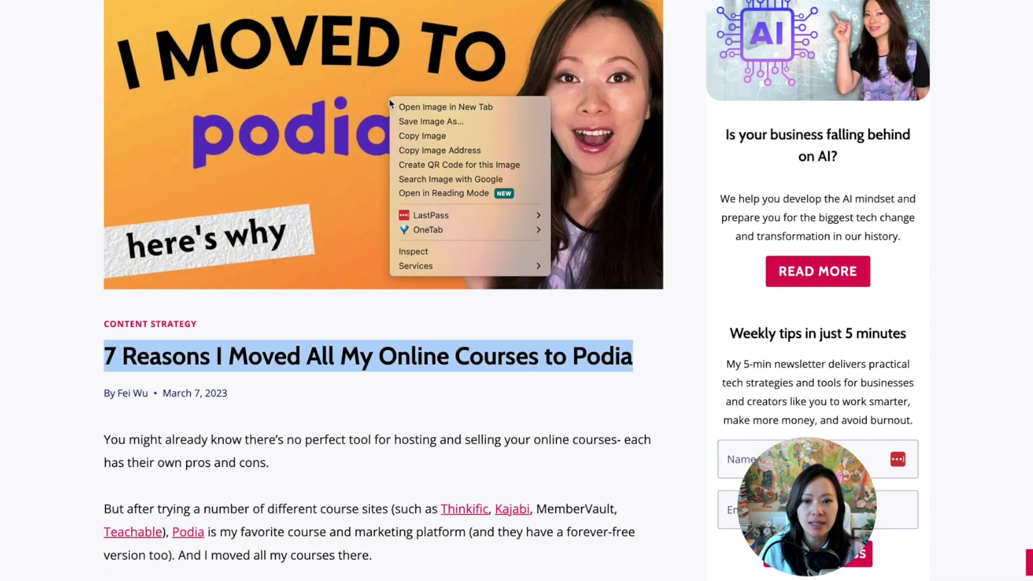
pyautogui.click(427, 119)
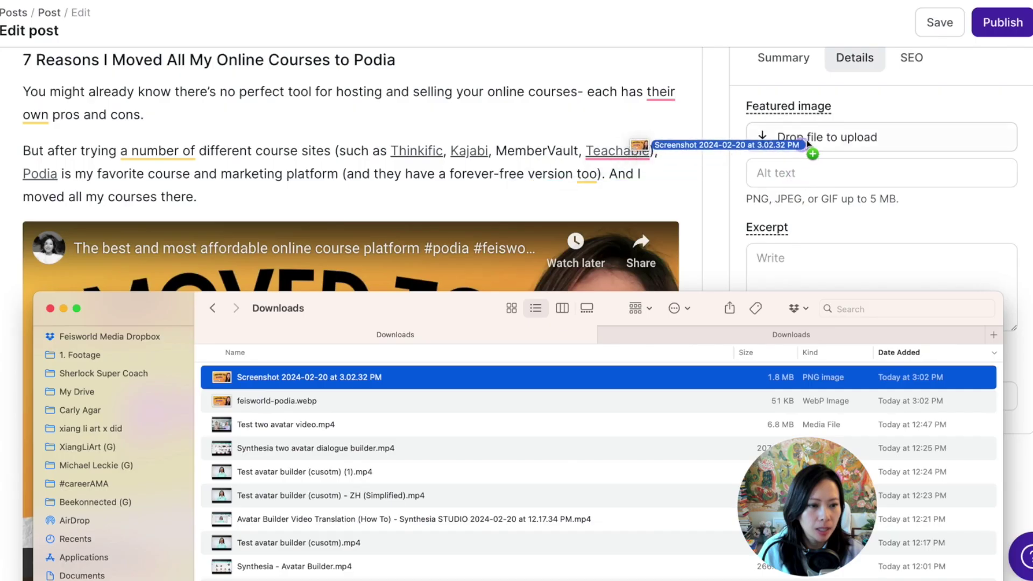
pyautogui.moveTo(785, 141); pyautogui.dragTo(841, 138)
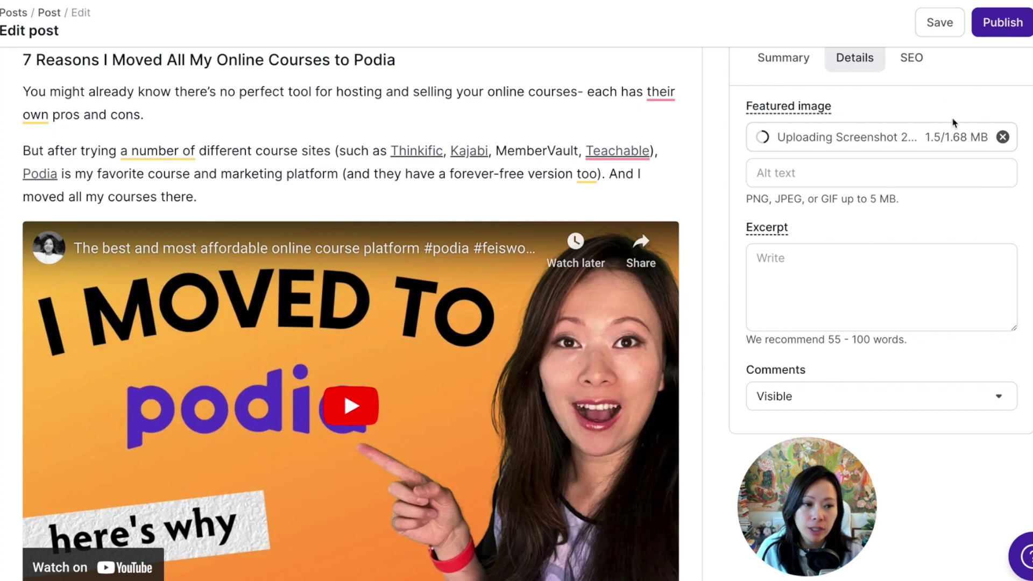
# Give the featured image the alt text 'why i moved my courses to podia'.
pyautogui.click(921, 173)
pyautogui.moveTo(769, 226)
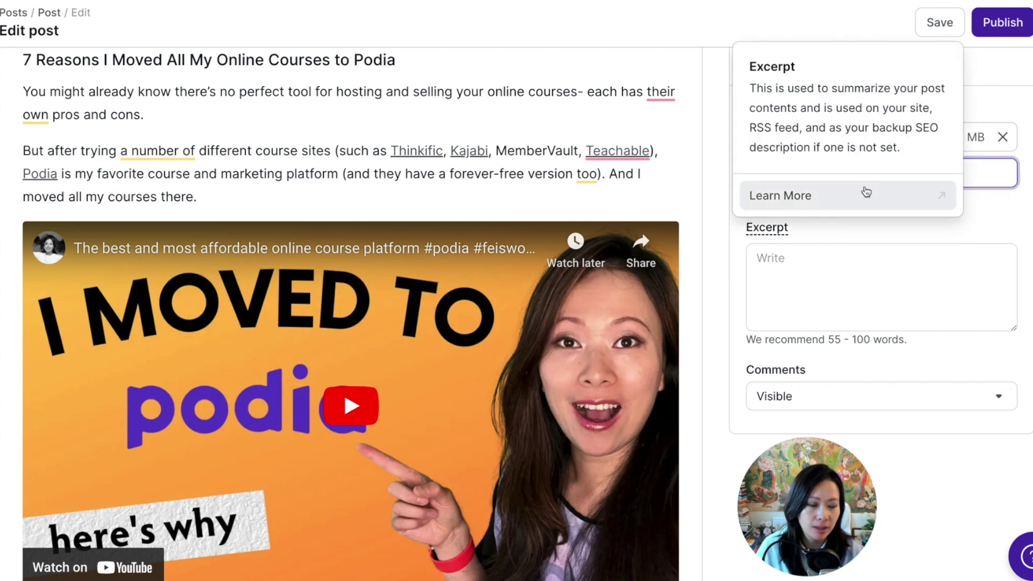
pyautogui.press('super+v')
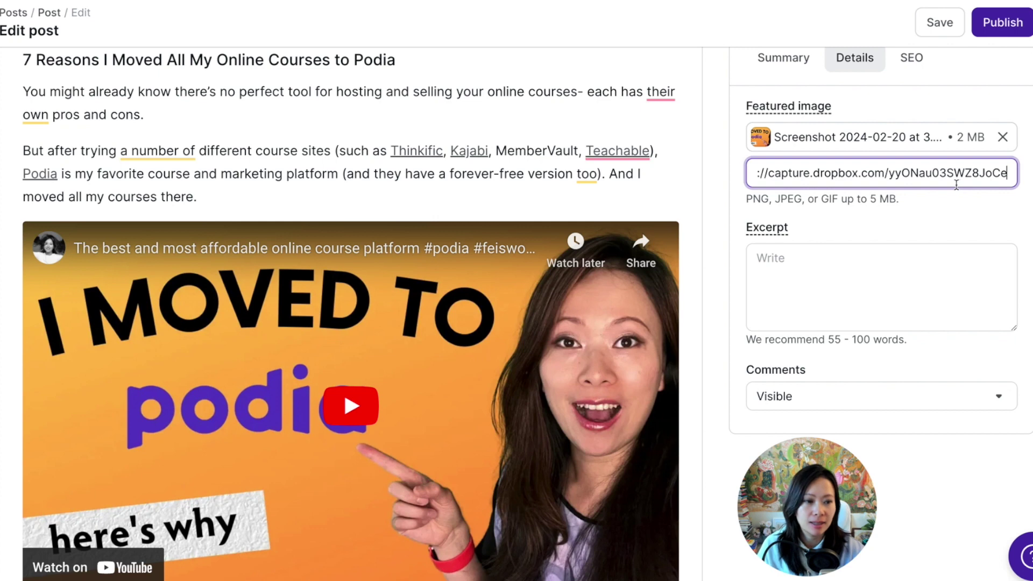
pyautogui.tripleClick(924, 173)
pyautogui.press('BackSpace')
pyautogui.write('why i moved my courses to podia')
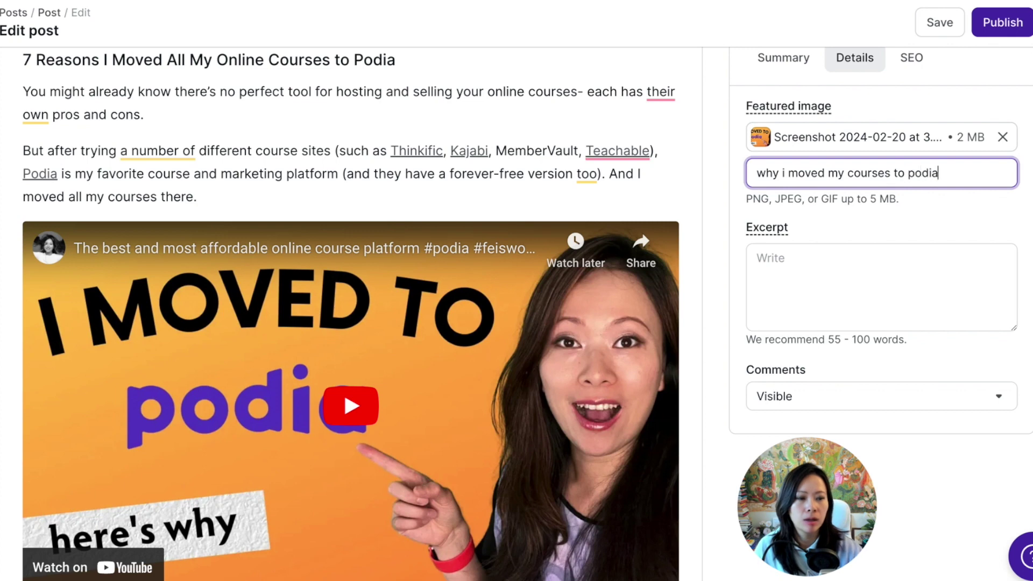
# Select the post's opening paragraphs to use as the excerpt.
pyautogui.click(874, 297)
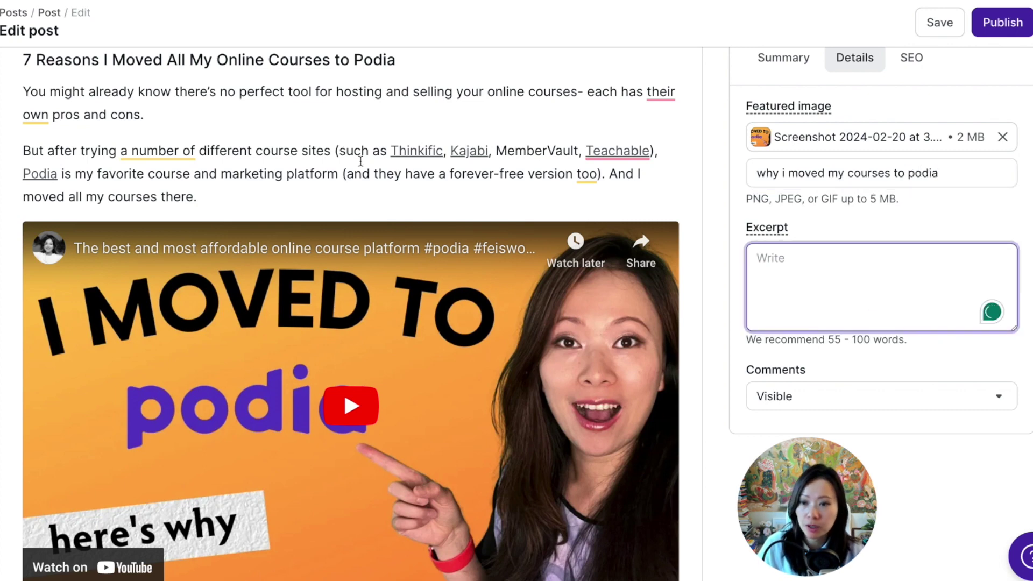
pyautogui.scroll(3, 360, 161)
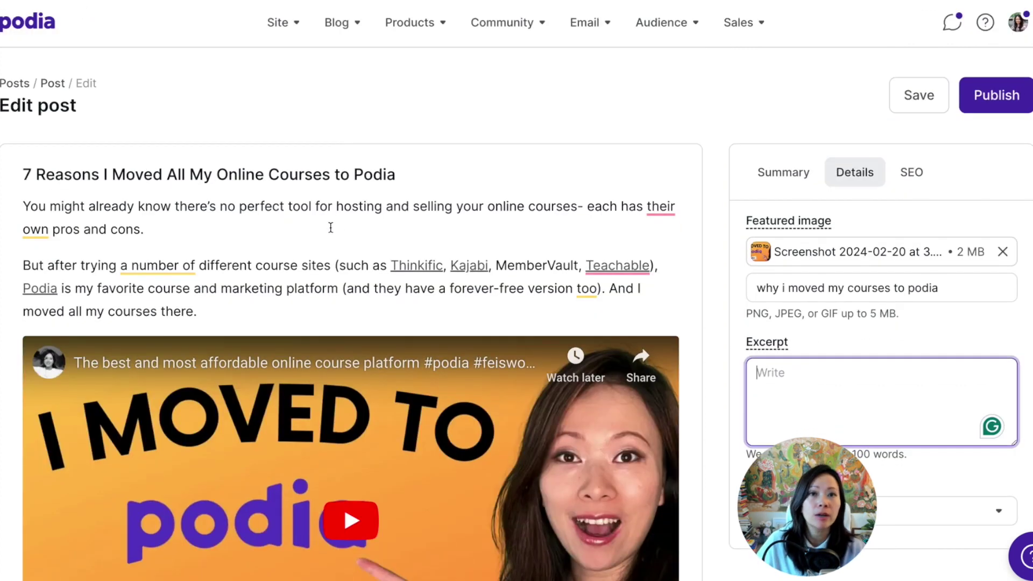
pyautogui.moveTo(241, 239); pyautogui.dragTo(196, 244)
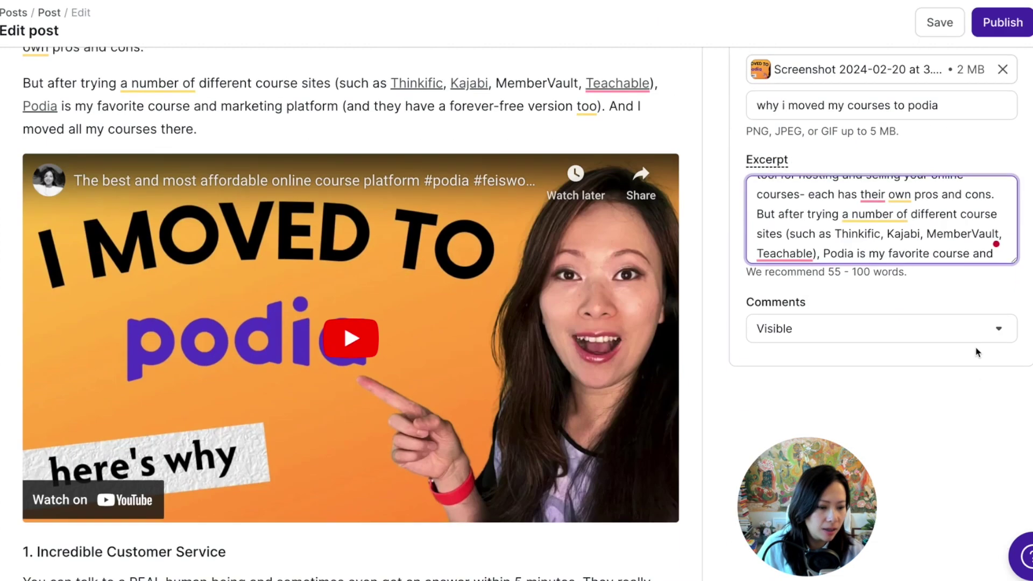
pyautogui.scroll(-1, 935, 341)
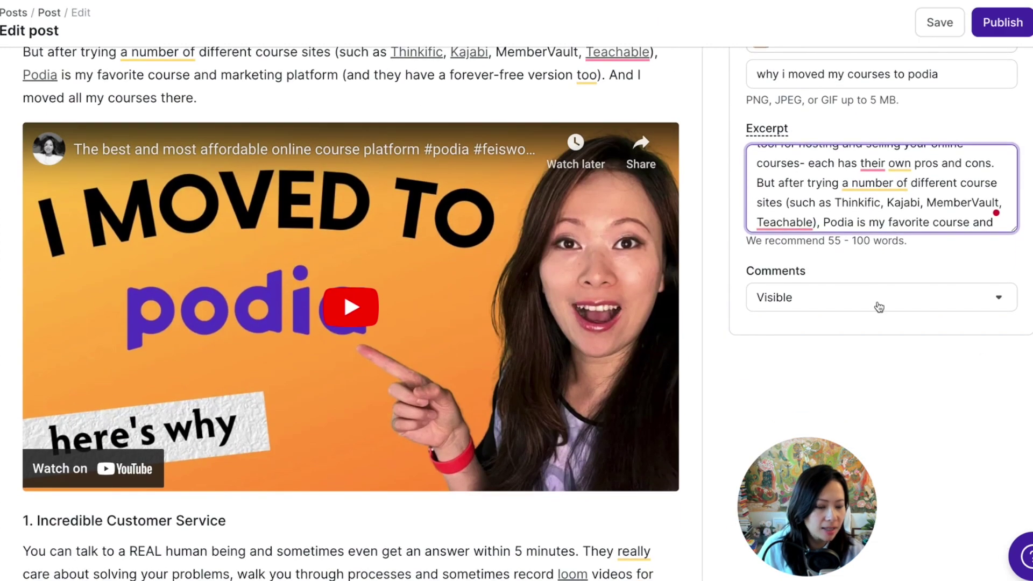
pyautogui.scroll(5, 877, 302)
# Show the post's SEO title, description and social image fields, and check the search-results visibility explanation.
pyautogui.click(917, 170)
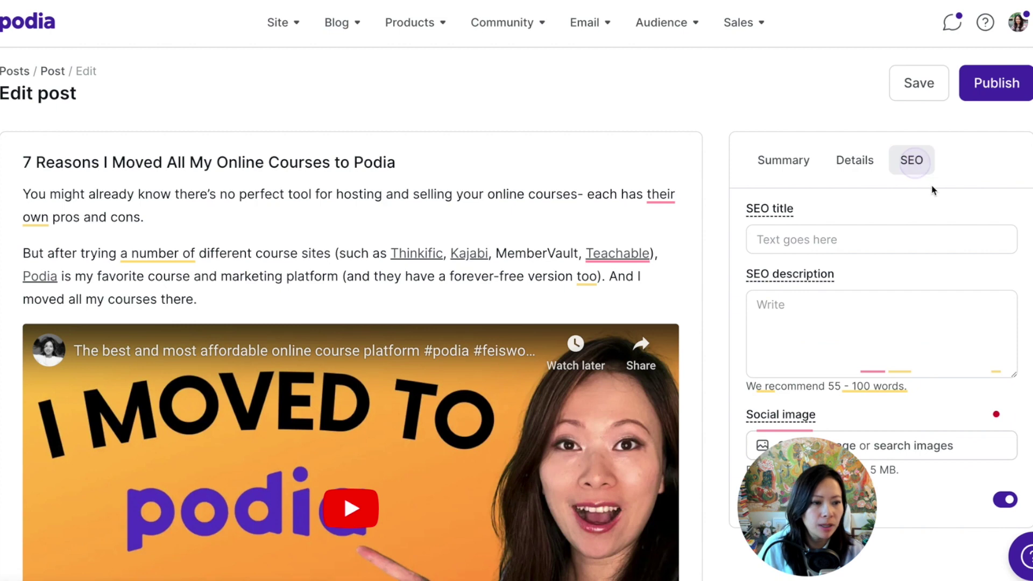
pyautogui.scroll(-3, 947, 339)
pyautogui.click(893, 100)
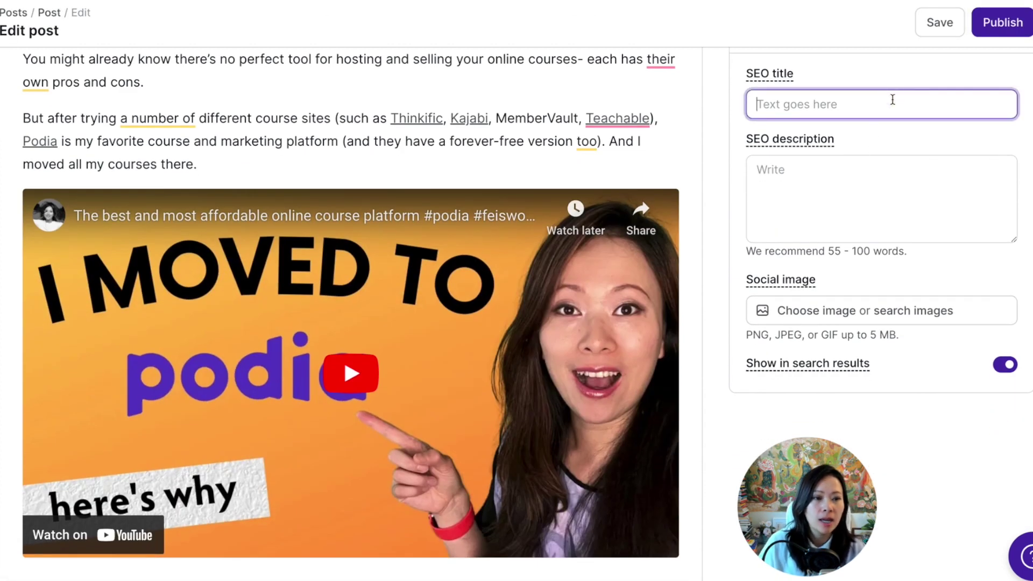
pyautogui.moveTo(784, 133)
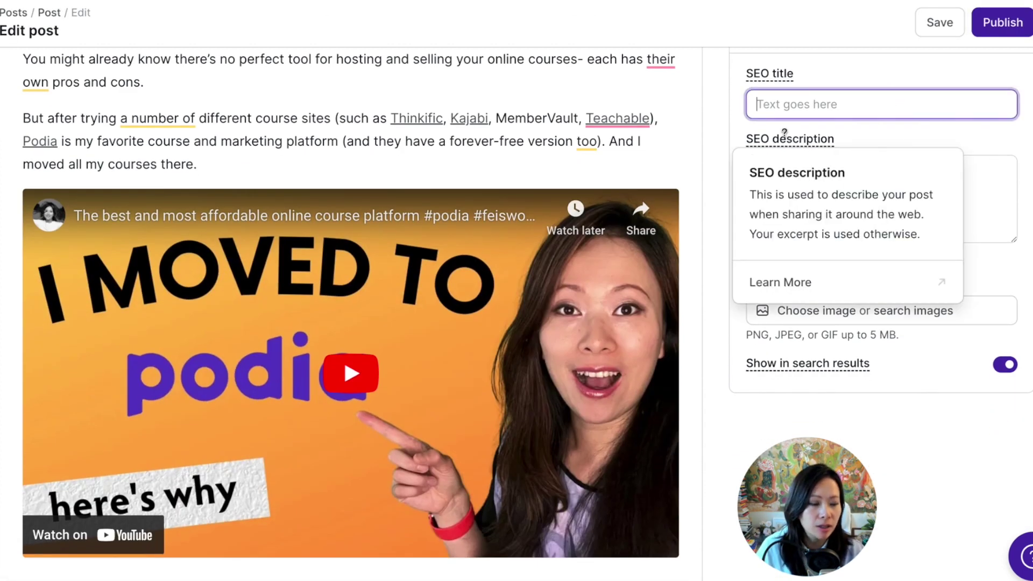
pyautogui.moveTo(775, 74)
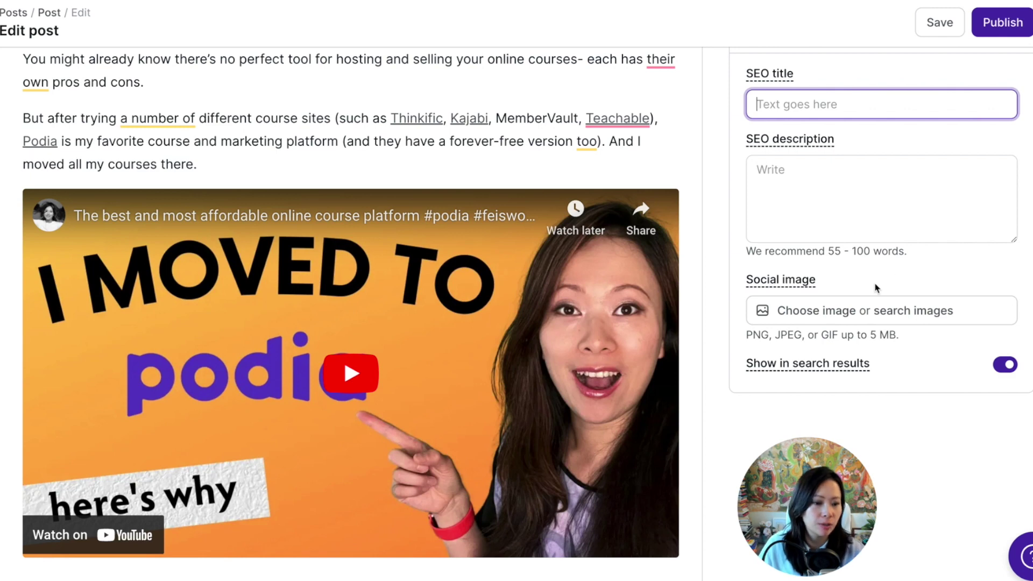
pyautogui.click(811, 364)
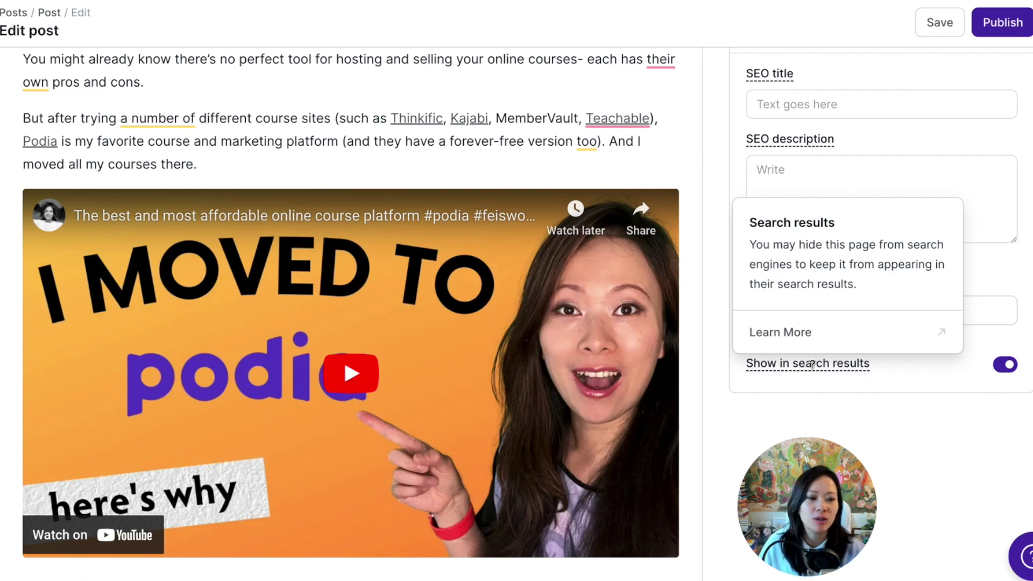
pyautogui.scroll(3, 867, 371)
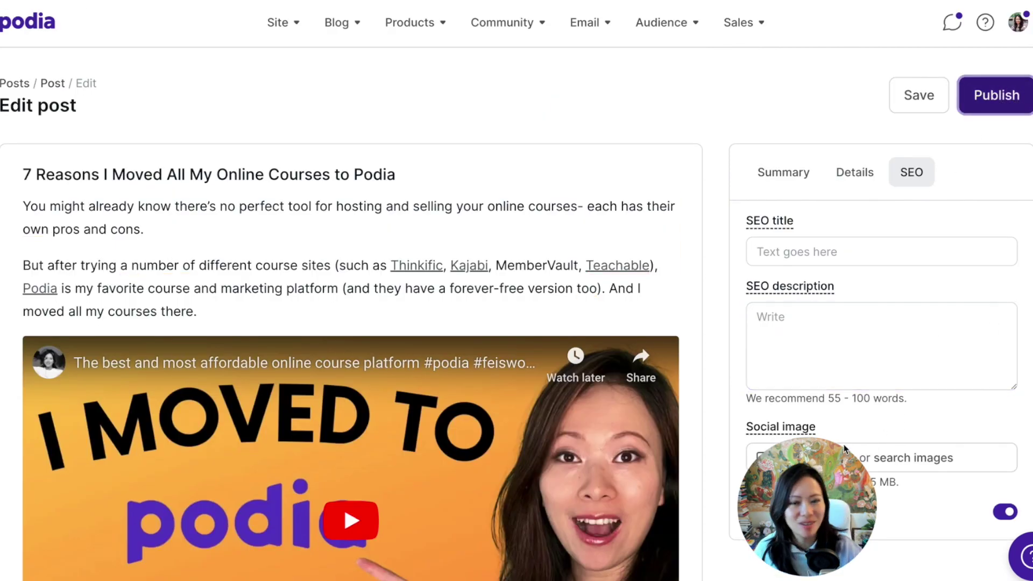
# Publish the blog post, scroll through it live, then start an email broadcast announcing it.
pyautogui.click(1020, 99)
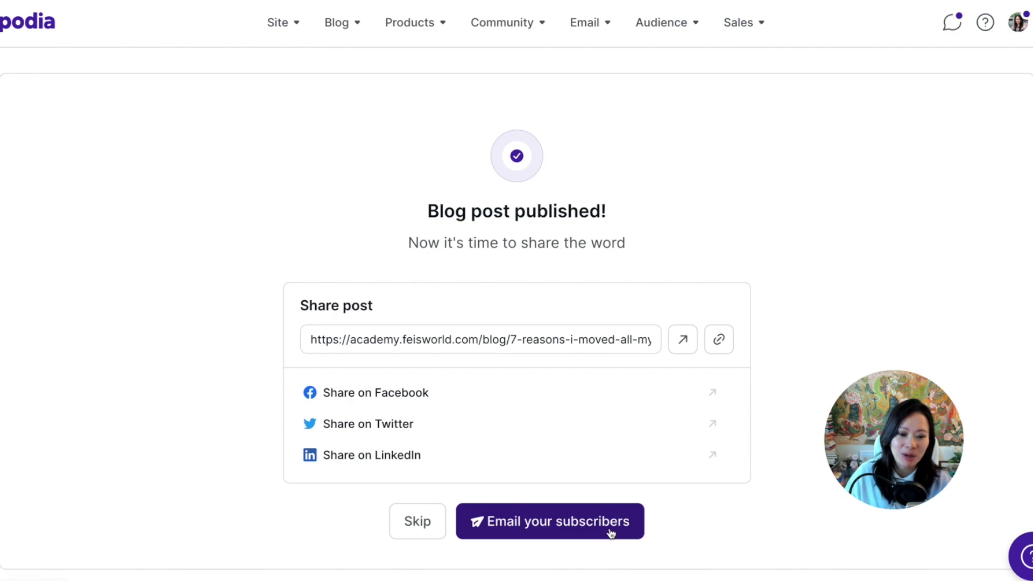
pyautogui.click(683, 339)
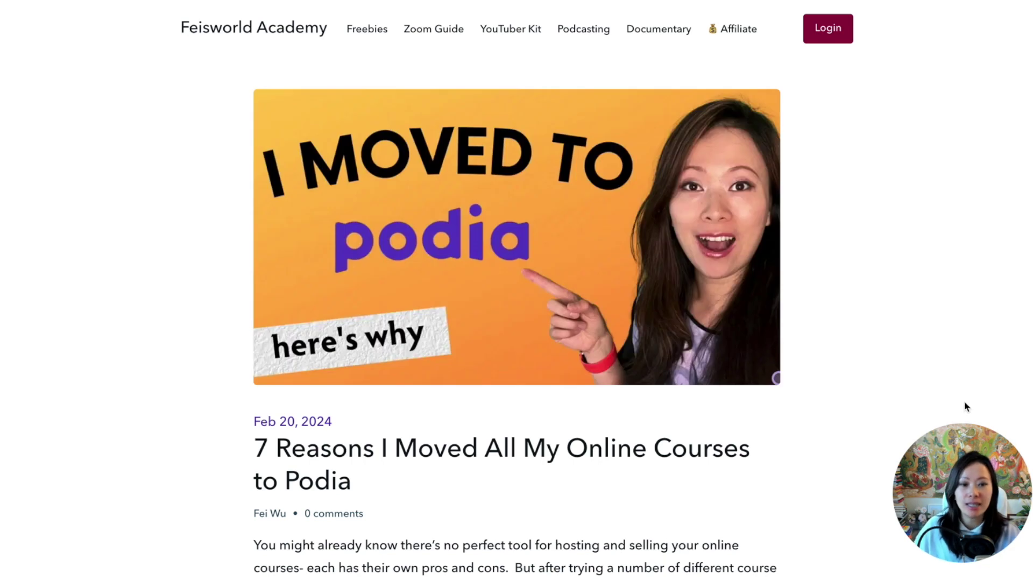
pyautogui.scroll(-9, 963, 406)
pyautogui.scroll(4, 953, 397)
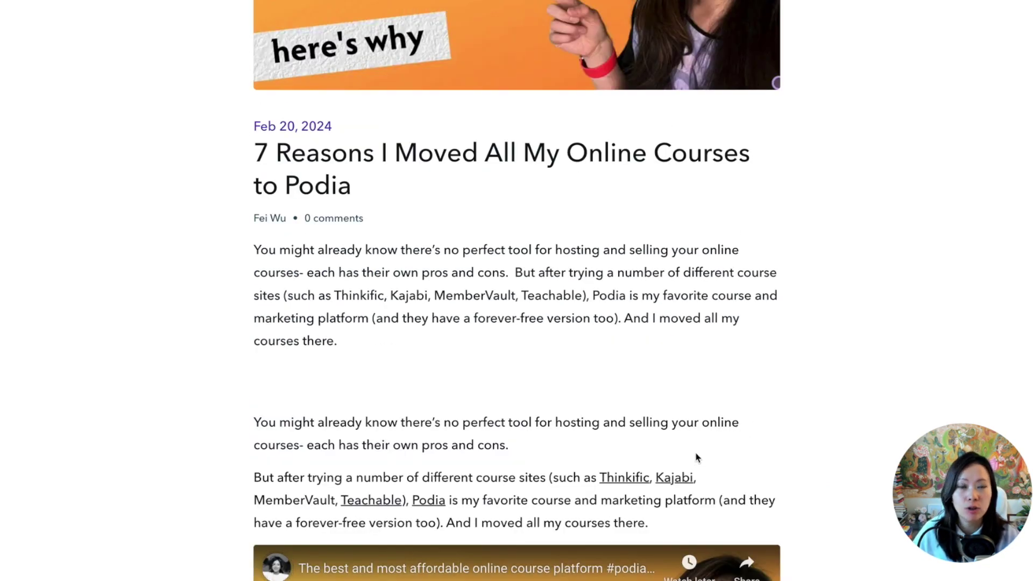
pyautogui.scroll(-1, 697, 458)
pyautogui.scroll(-2, 697, 456)
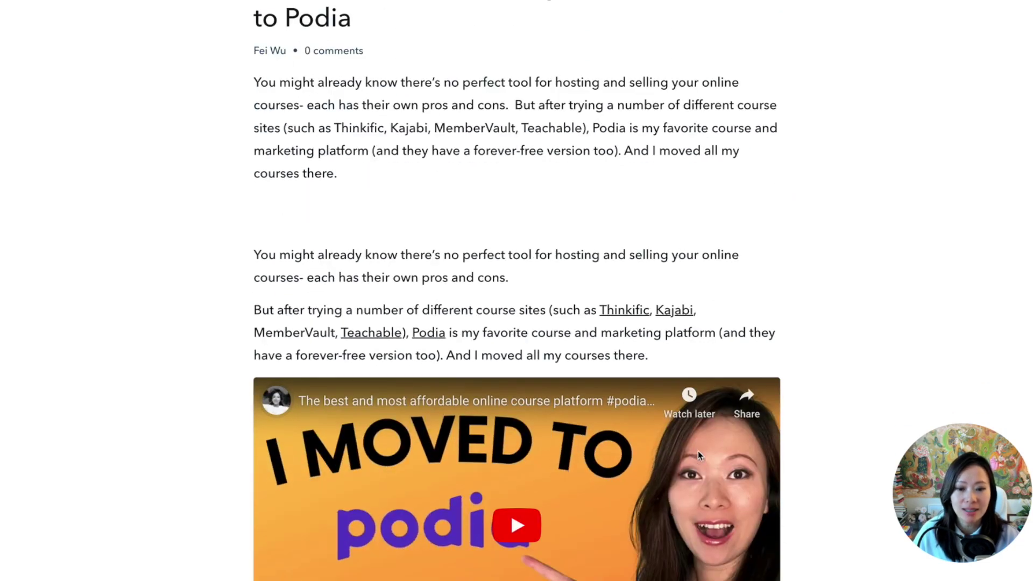
pyautogui.scroll(-15, 730, 411)
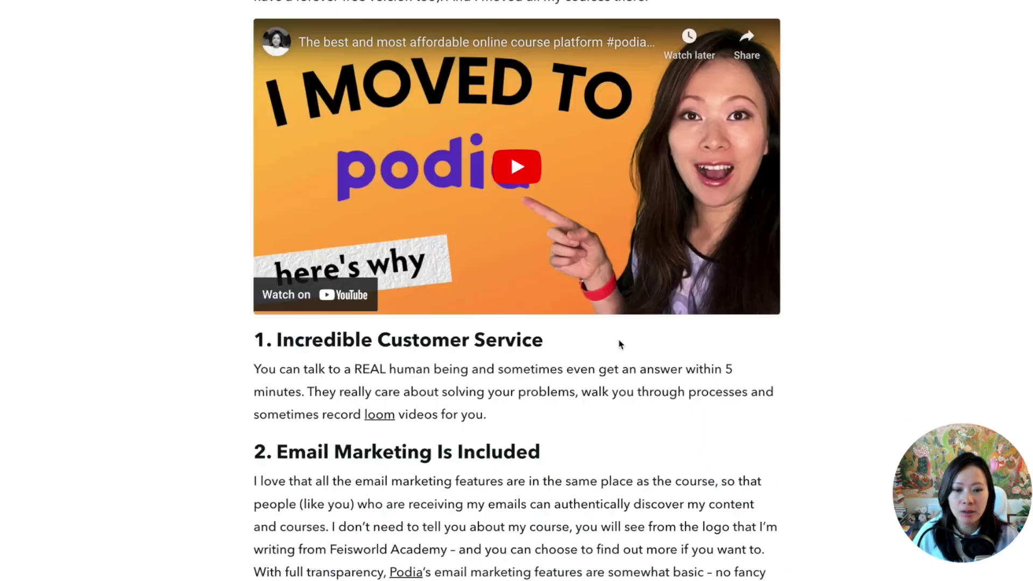
pyautogui.scroll(-10, 733, 412)
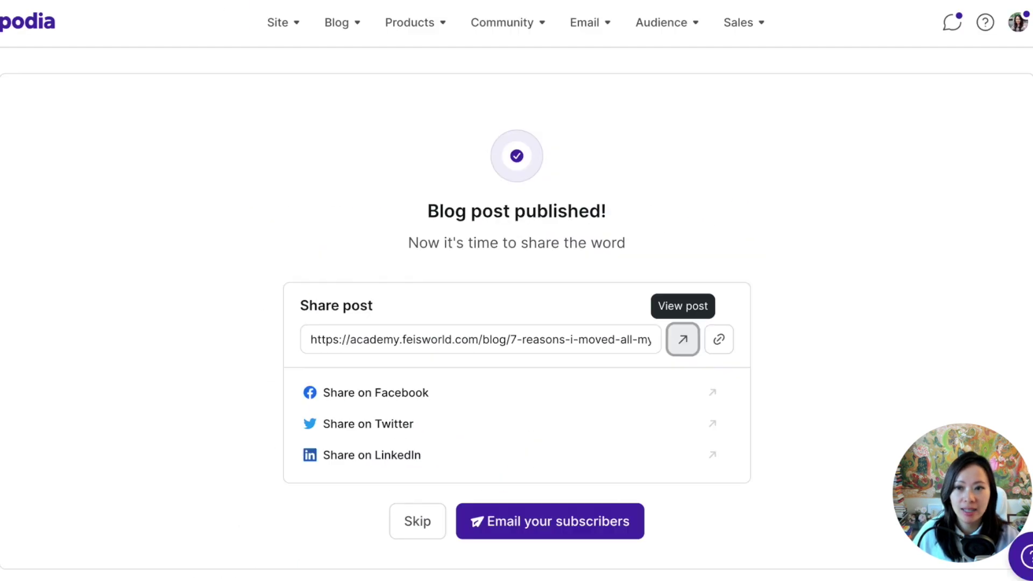
pyautogui.click(579, 529)
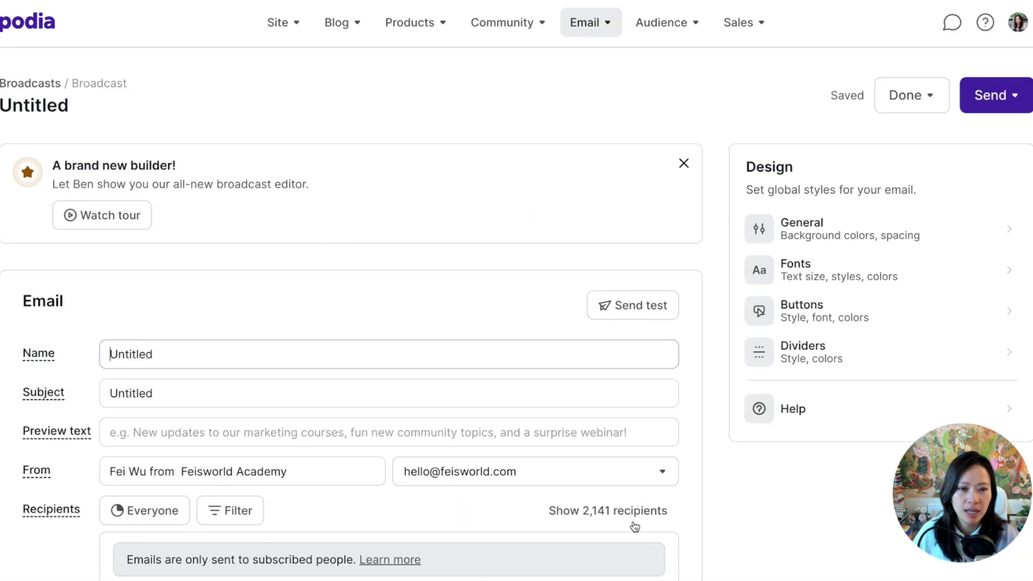
# Address the broadcast to the Customers segment (212 subscribers) instead of Subscribers.
pyautogui.scroll(-4, 761, 533)
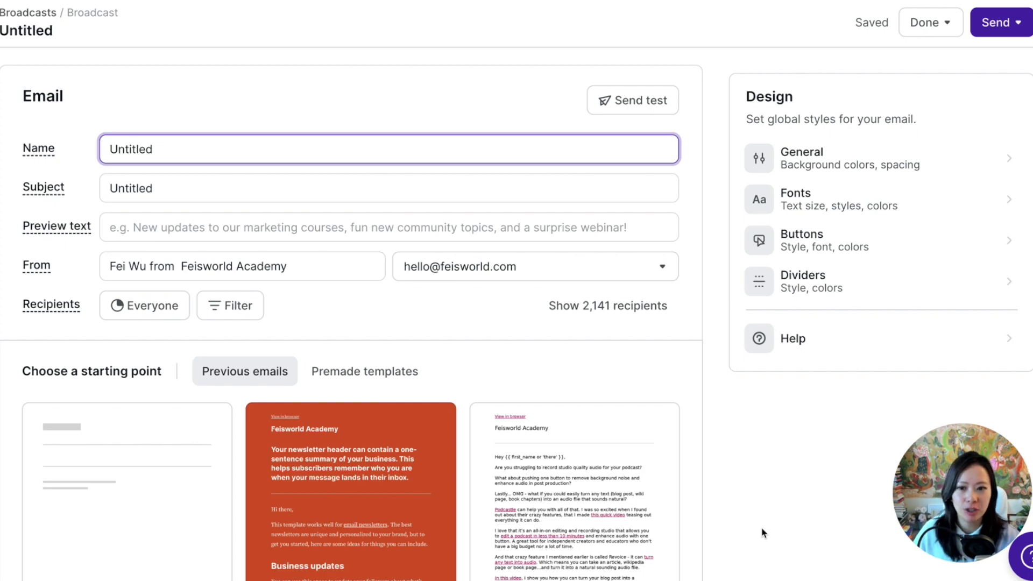
pyautogui.scroll(-2, 592, 457)
pyautogui.scroll(2, 485, 323)
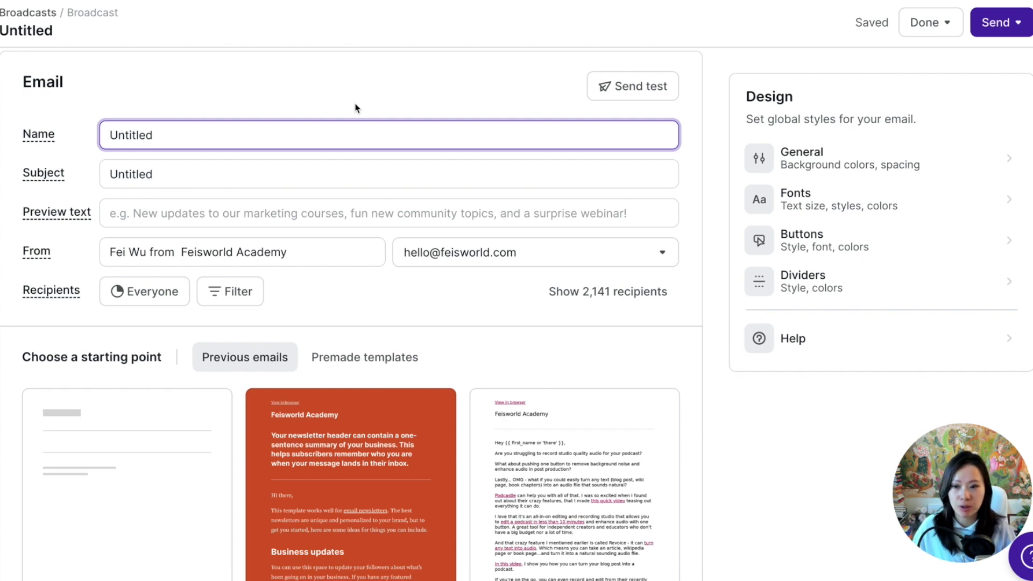
pyautogui.scroll(-1, 413, 122)
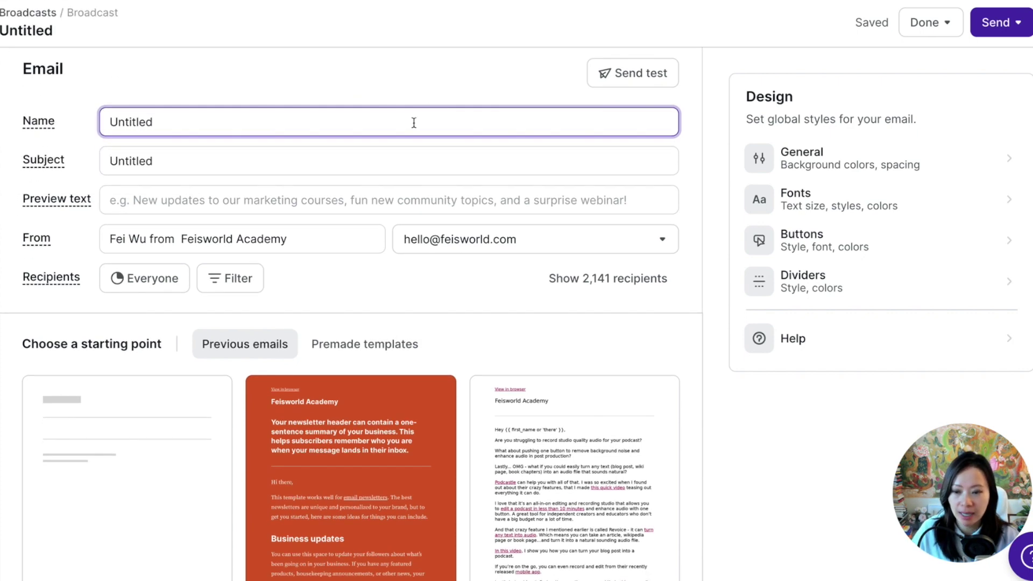
pyautogui.scroll(-1, 359, 206)
pyautogui.scroll(-1, 78, 249)
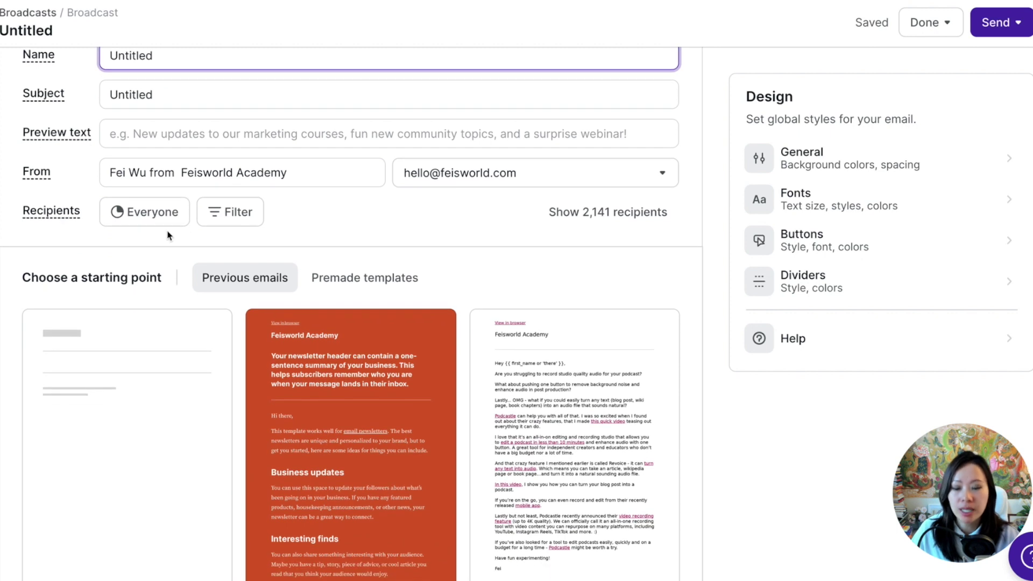
pyautogui.click(135, 211)
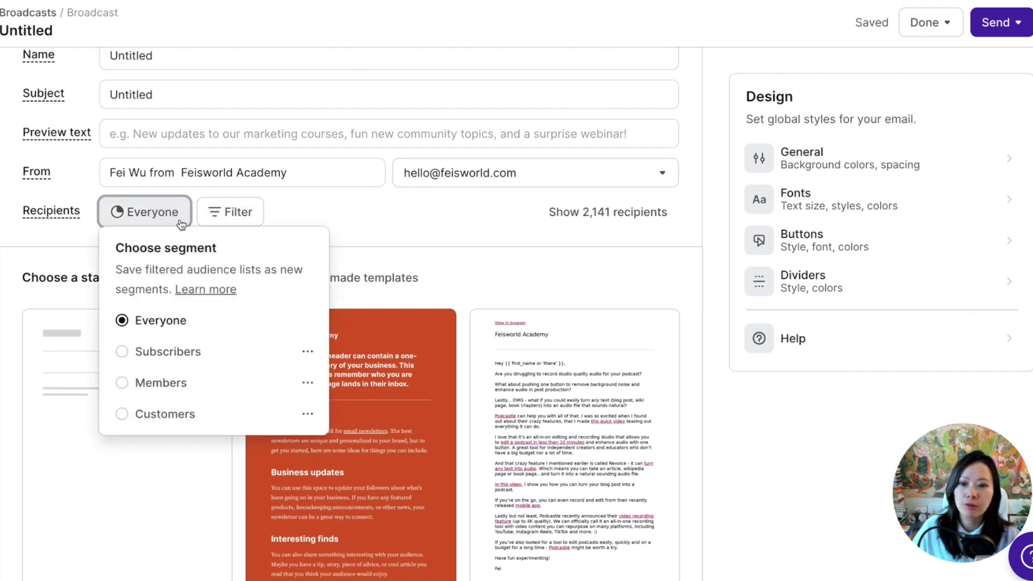
pyautogui.click(189, 354)
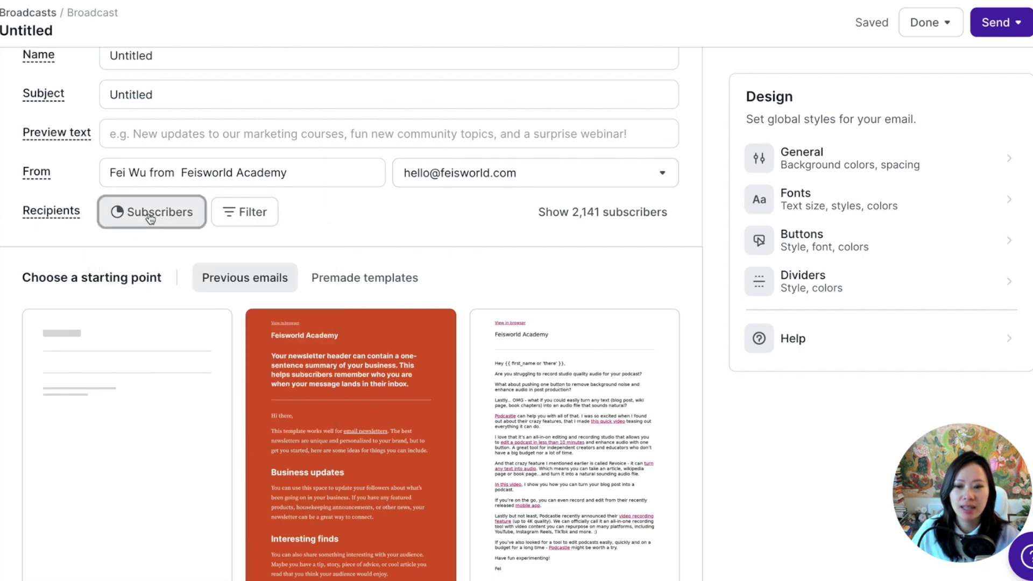
pyautogui.click(151, 213)
pyautogui.click(183, 417)
# Browse the recipient filter list, close it without adding a filter, and bring up the Blog menu.
pyautogui.click(249, 212)
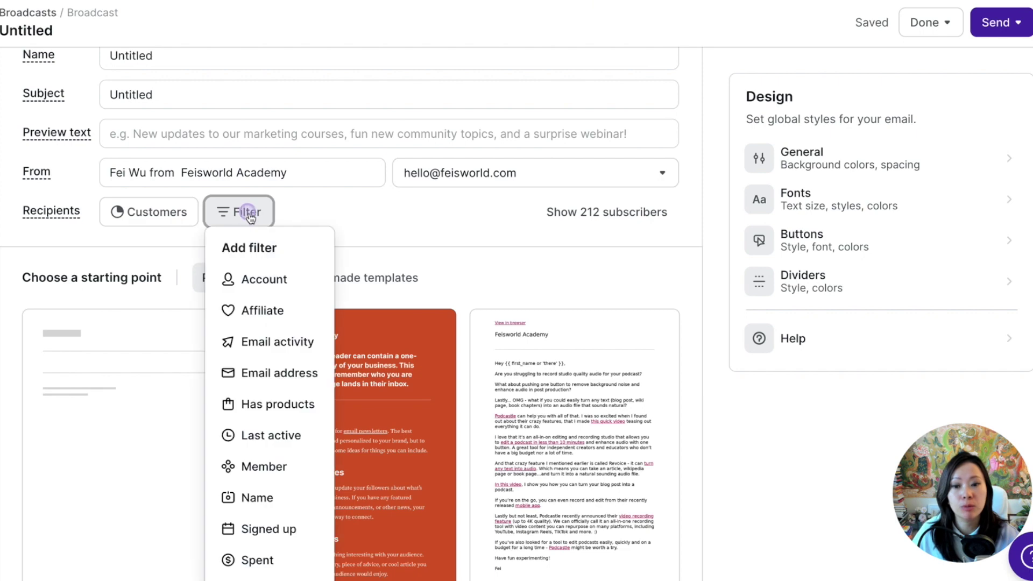
pyautogui.scroll(-2, 265, 464)
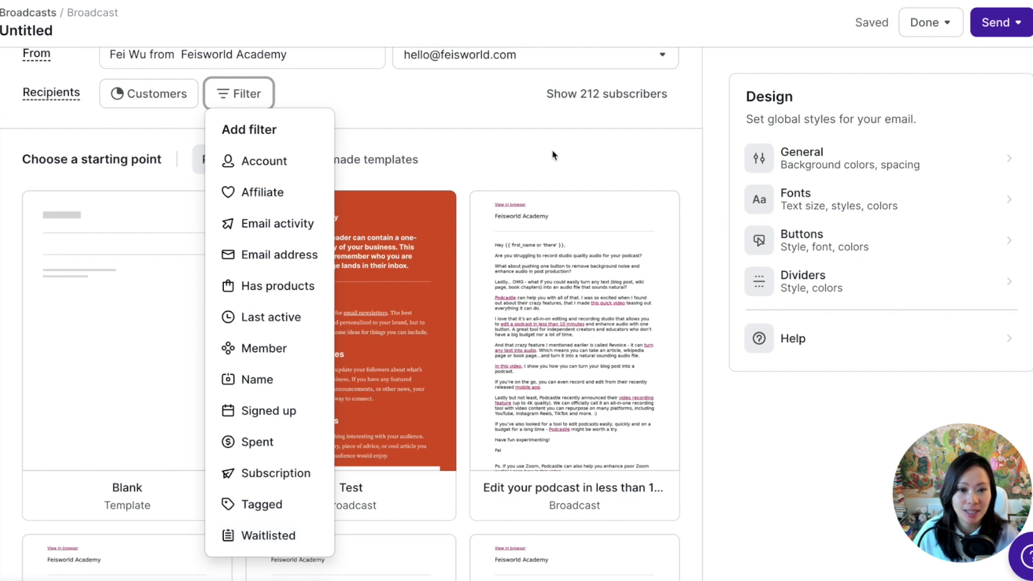
pyautogui.click(570, 149)
pyautogui.scroll(-2, 646, 224)
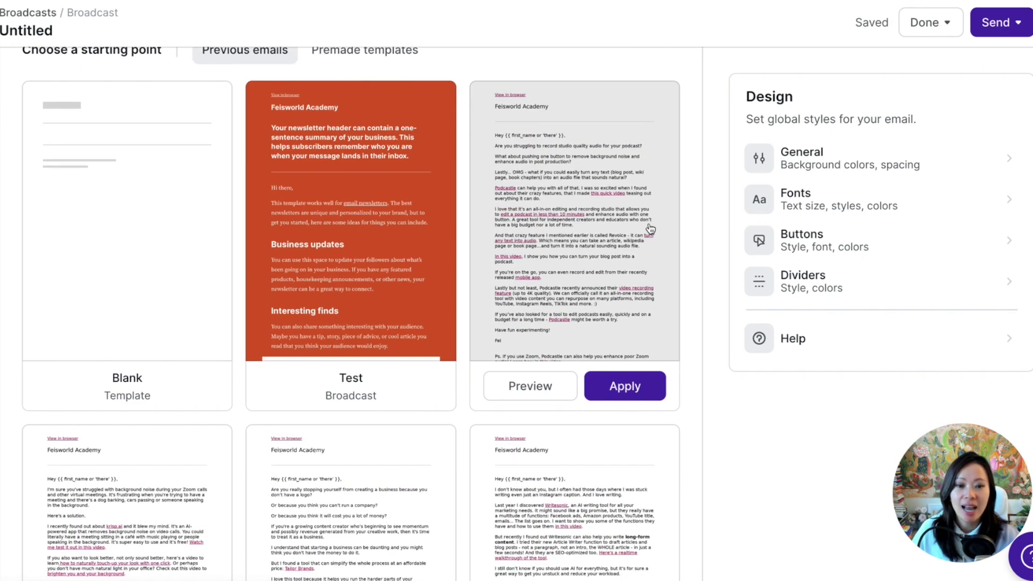
pyautogui.scroll(1, 349, 236)
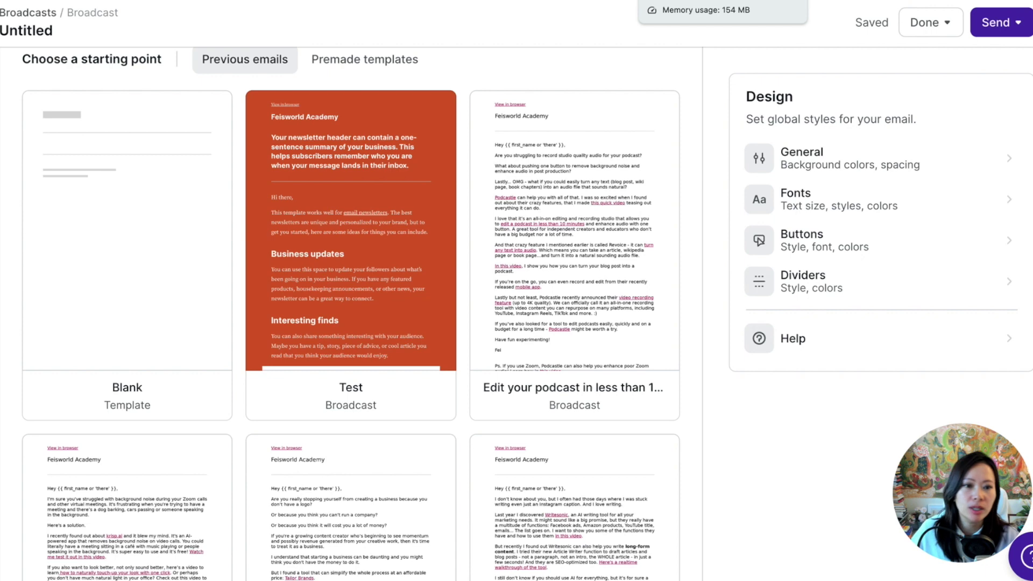
pyautogui.moveTo(665, 125)
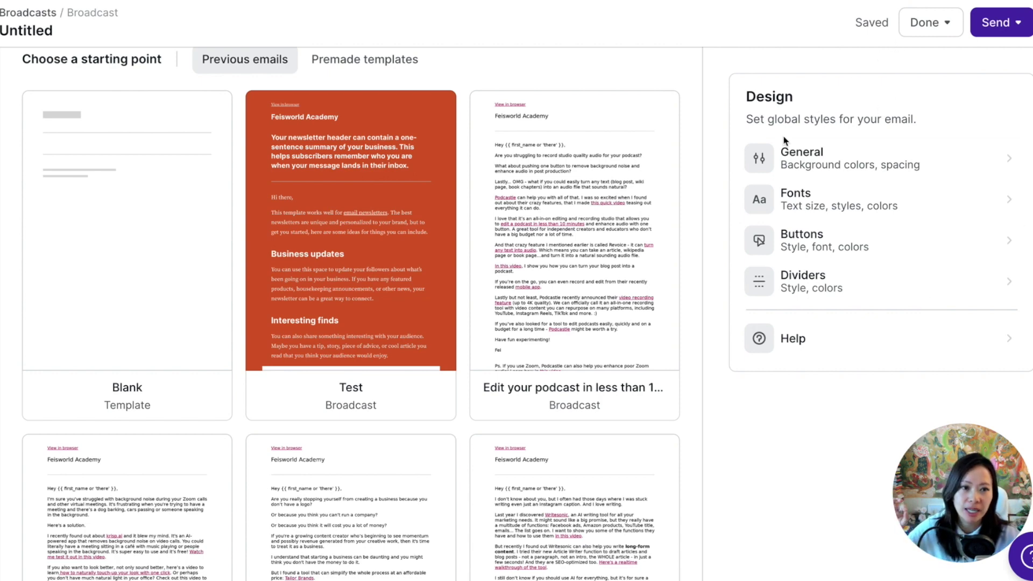
pyautogui.scroll(10, 784, 141)
pyautogui.click(345, 31)
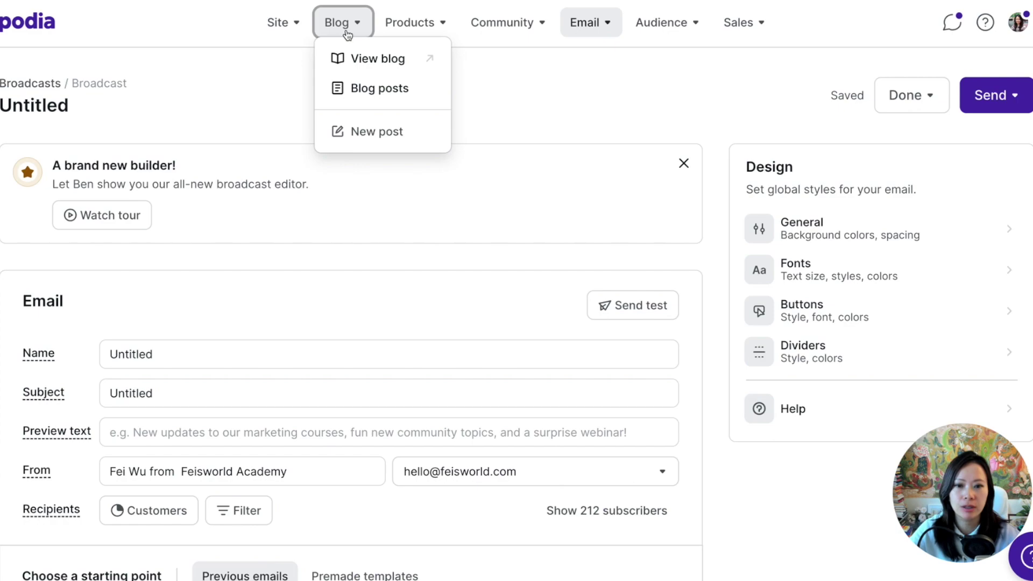
# Open View blog and scroll through the live grid of published posts.
pyautogui.click(390, 67)
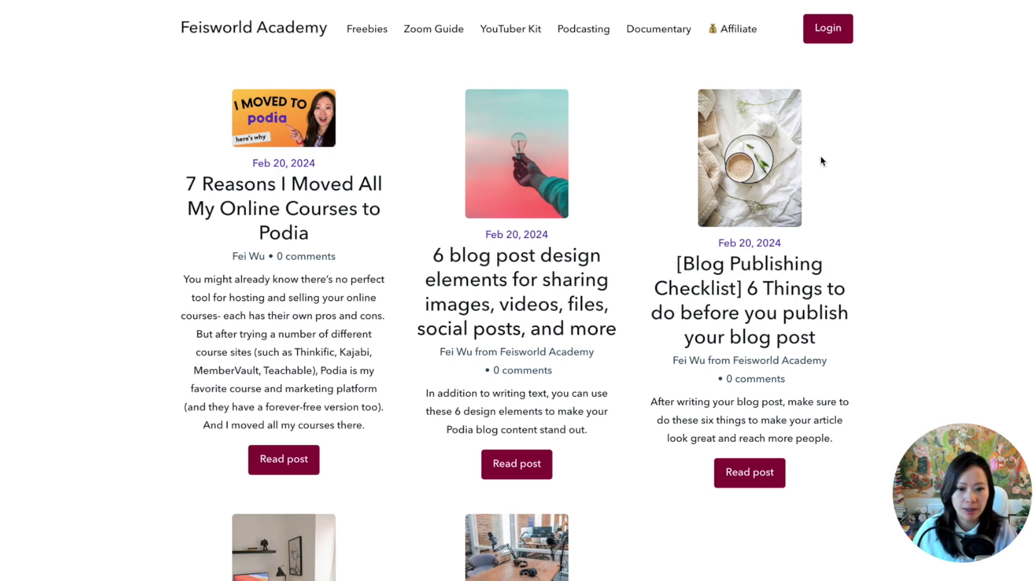
pyautogui.scroll(-3, 818, 161)
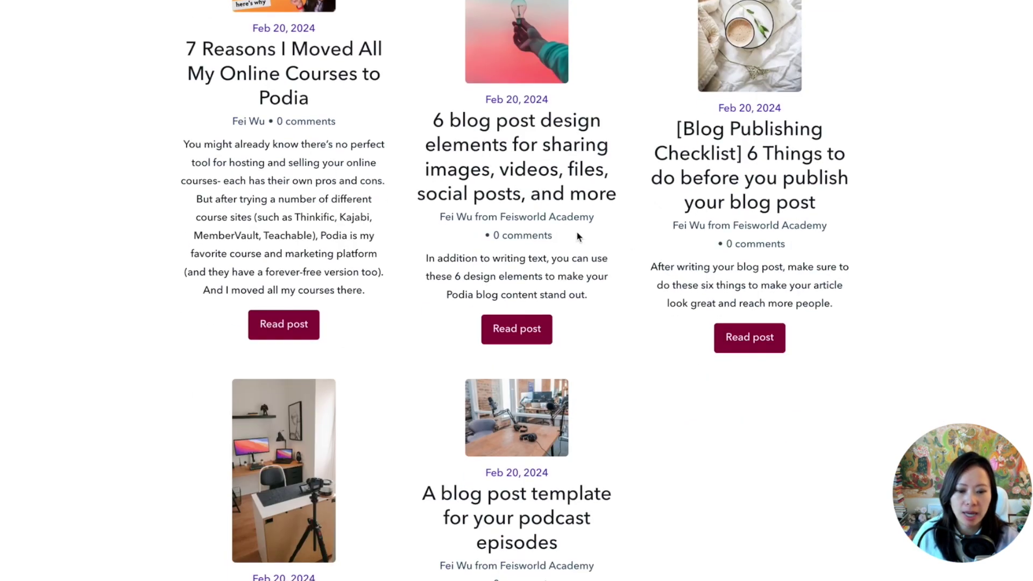
pyautogui.scroll(3, 578, 236)
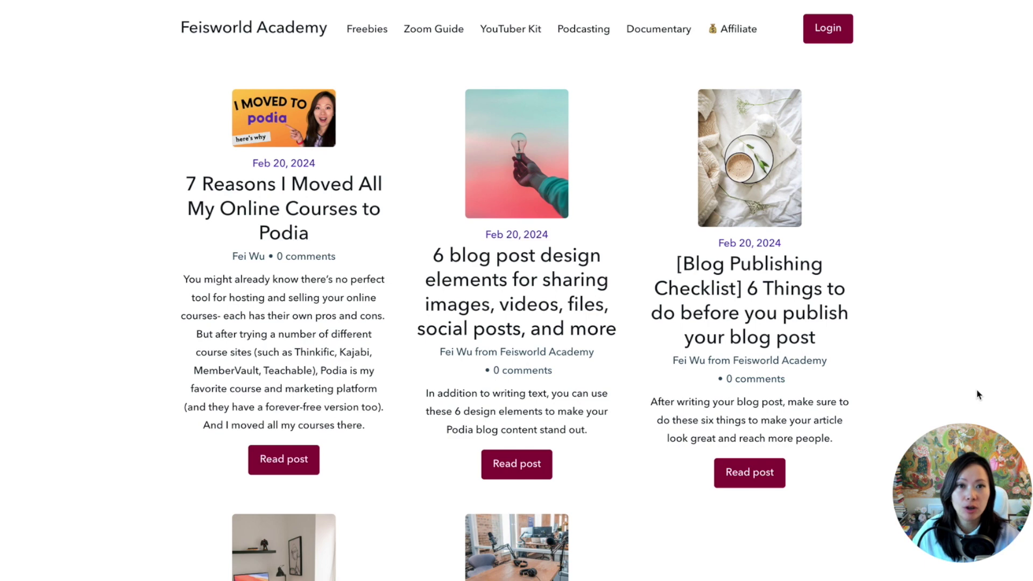
pyautogui.scroll(-1, 971, 350)
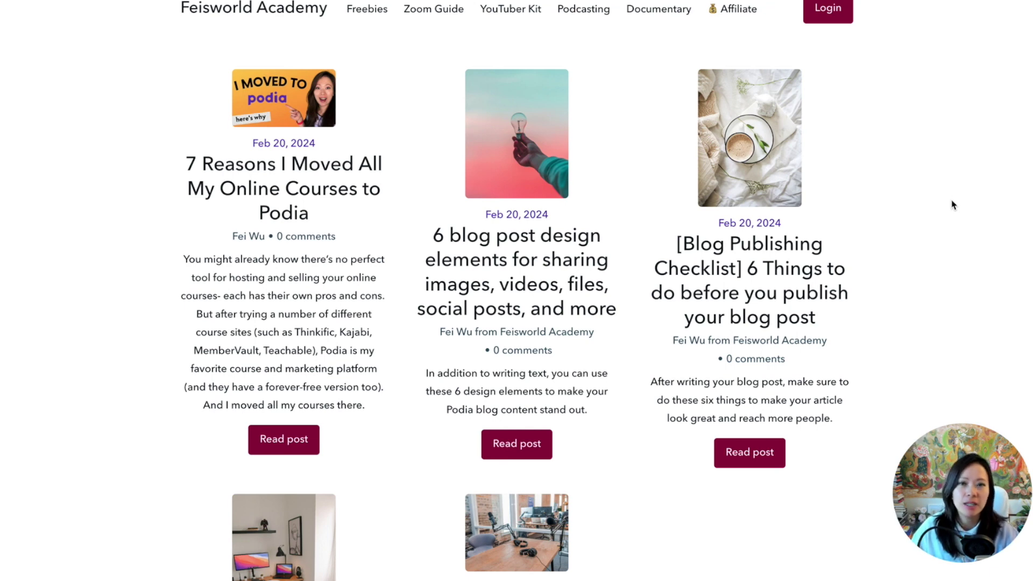
pyautogui.scroll(1, 953, 205)
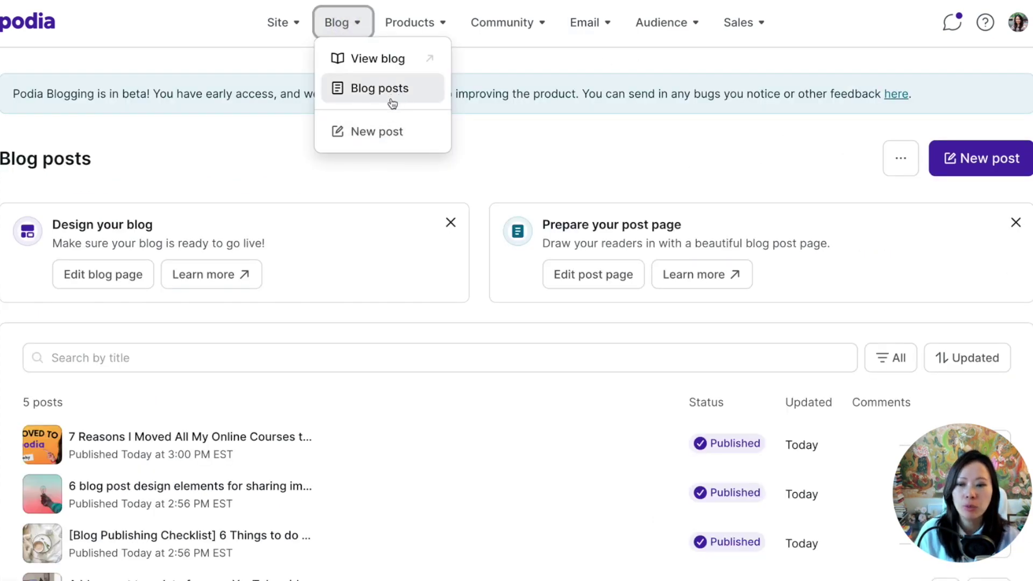
# Open the blog page editor and the Blog posts section's settings.
pyautogui.click(242, 143)
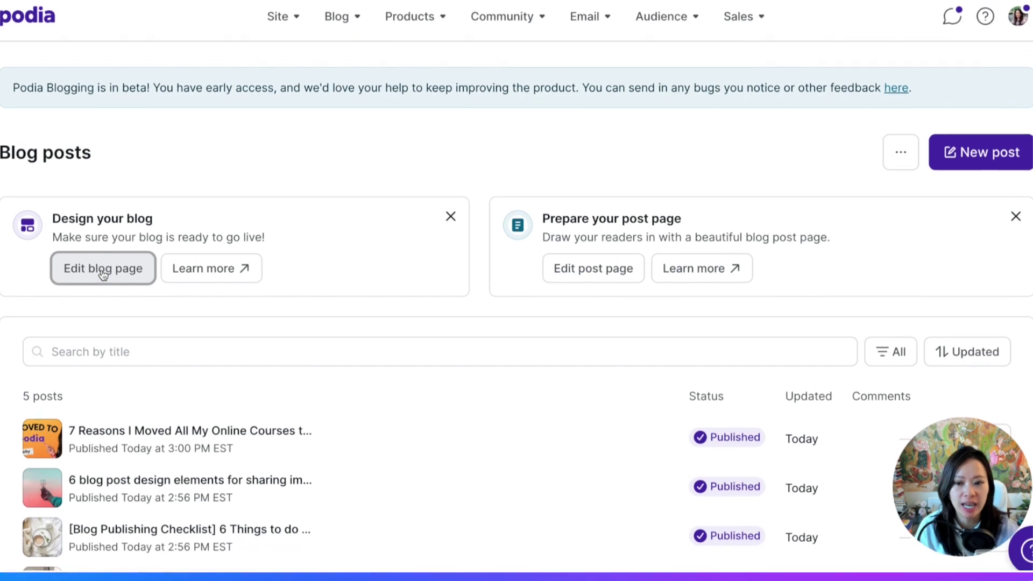
pyautogui.click(103, 242)
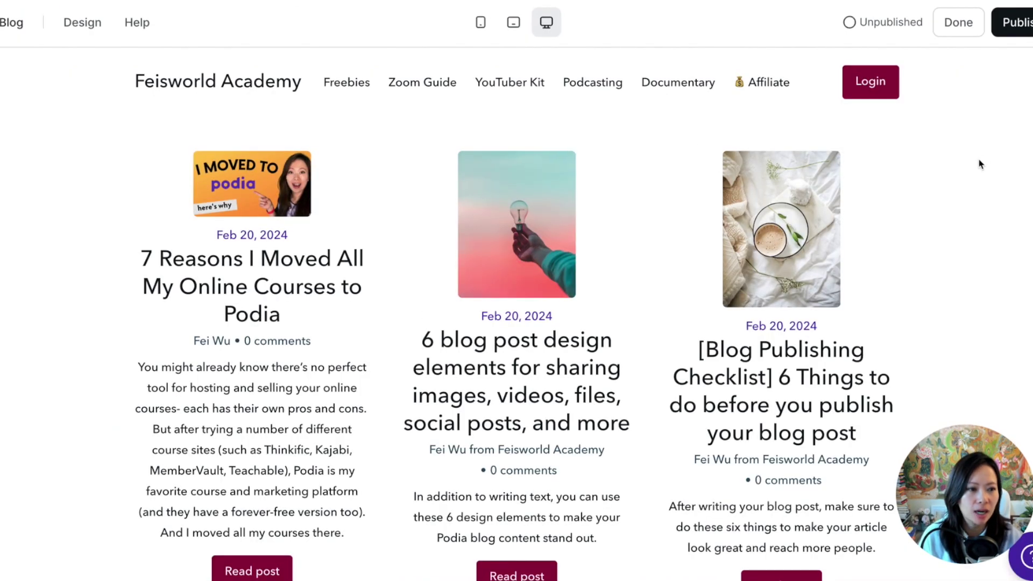
pyautogui.moveTo(980, 162)
pyautogui.click(991, 154)
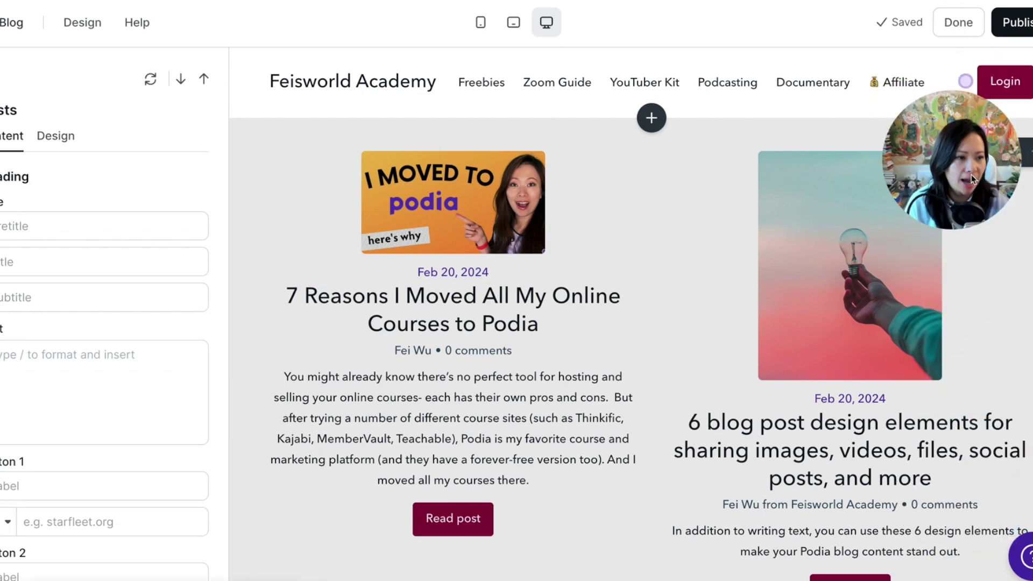
# Fill the section pretitle and subtitle 'Tools and resources for creators and small business owners'.
pyautogui.click(84, 221)
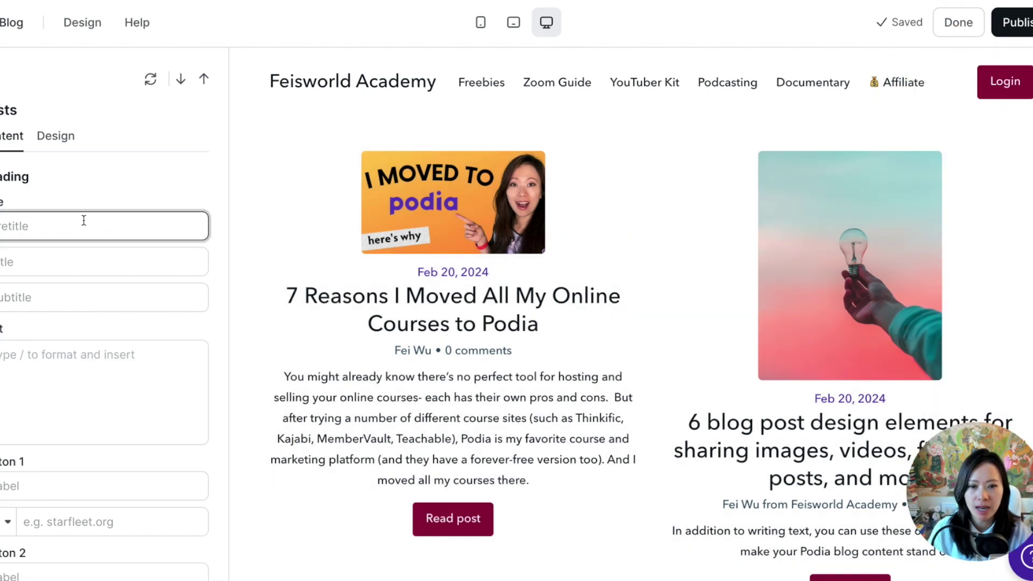
pyautogui.write("Fei's")
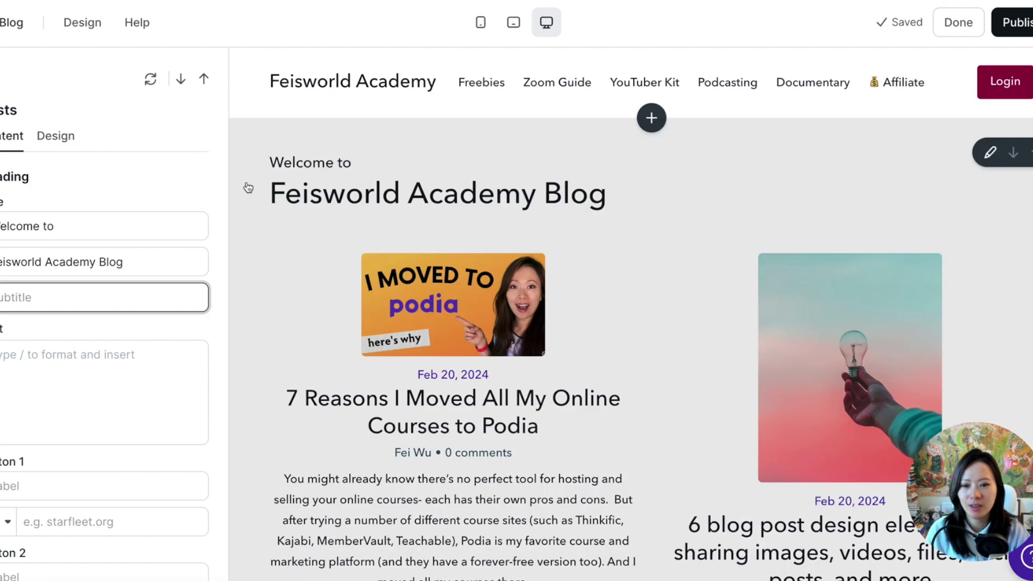
pyautogui.write('To')
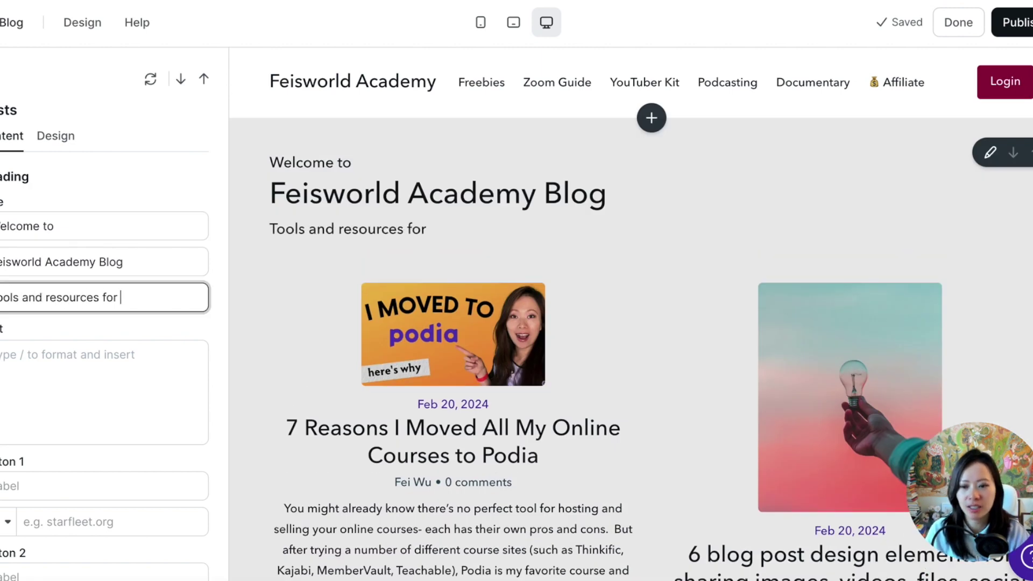
pyautogui.write('ols and resources for creators and small business owners')
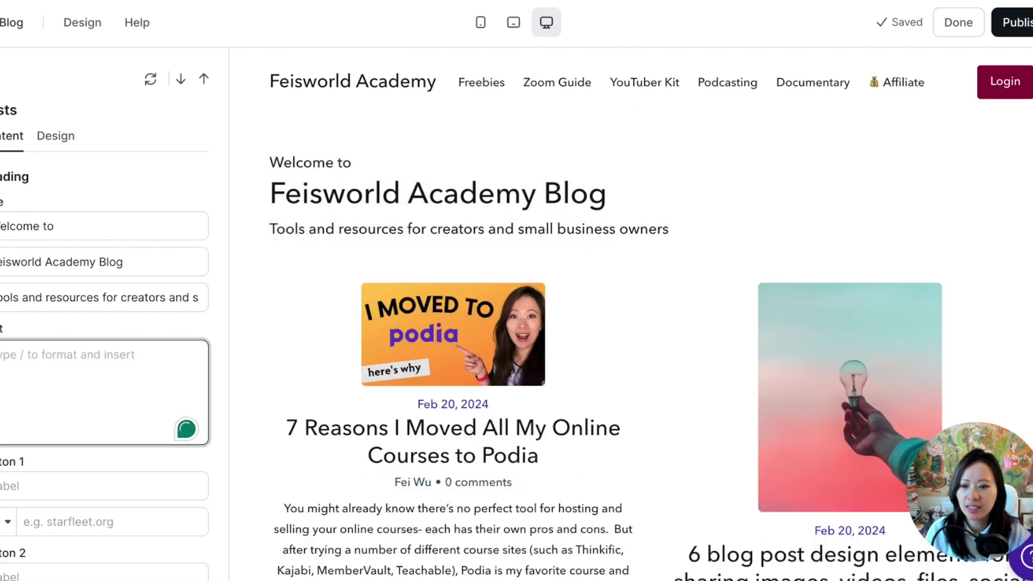
pyautogui.scroll(-1, 114, 209)
pyautogui.scroll(-5, 114, 209)
pyautogui.click(72, 256)
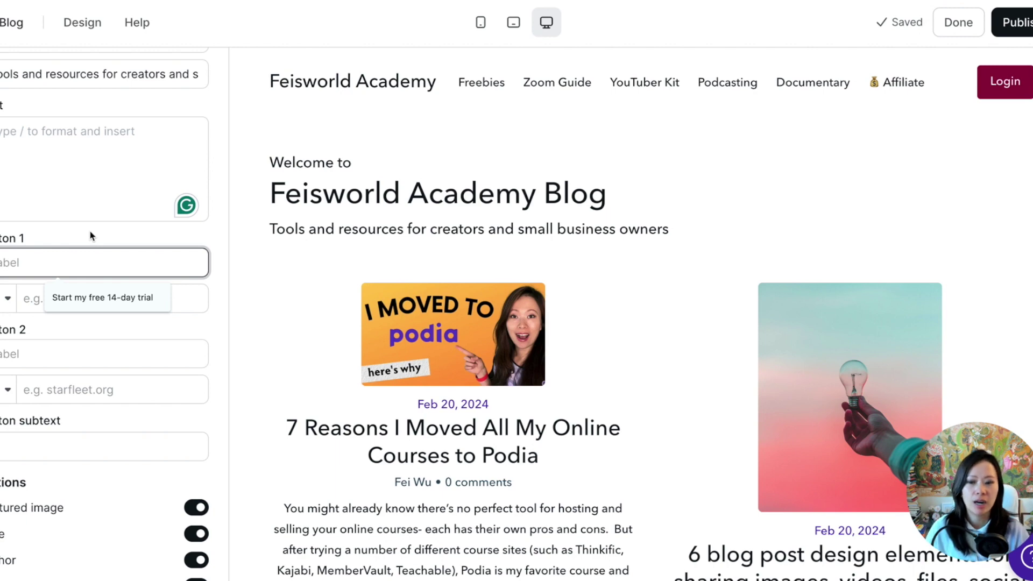
pyautogui.scroll(-2, 107, 301)
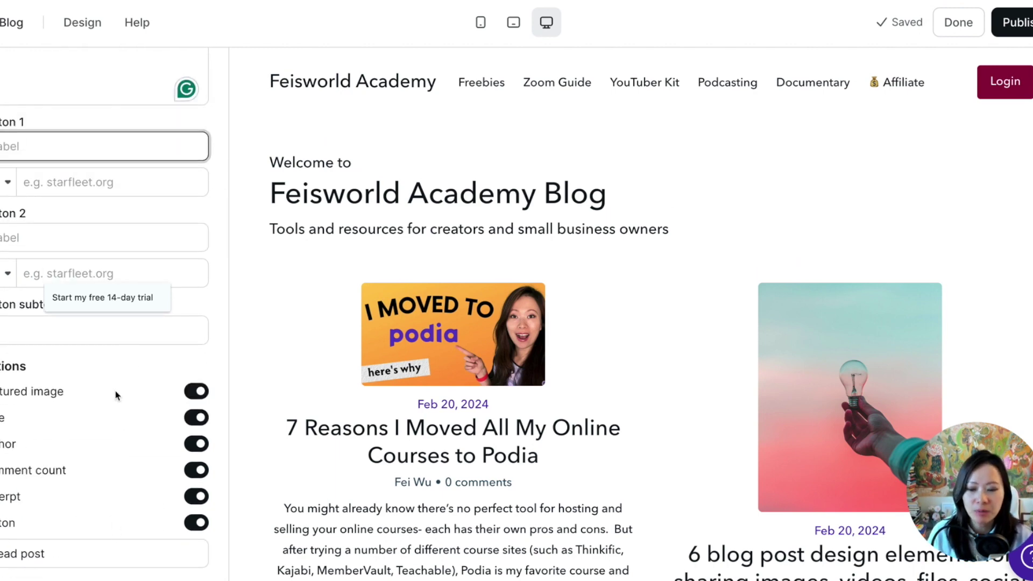
pyautogui.click(200, 391)
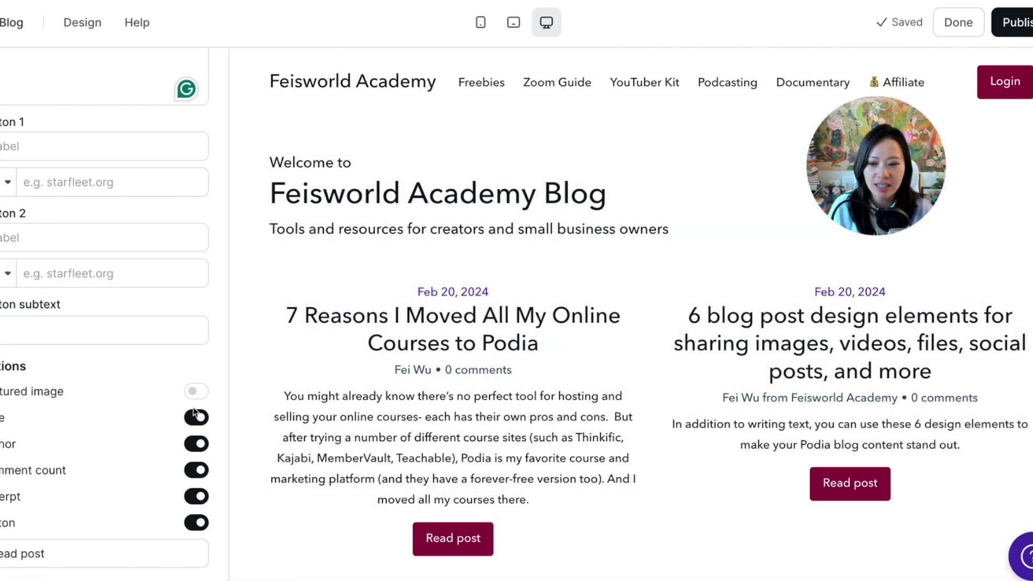
pyautogui.click(194, 393)
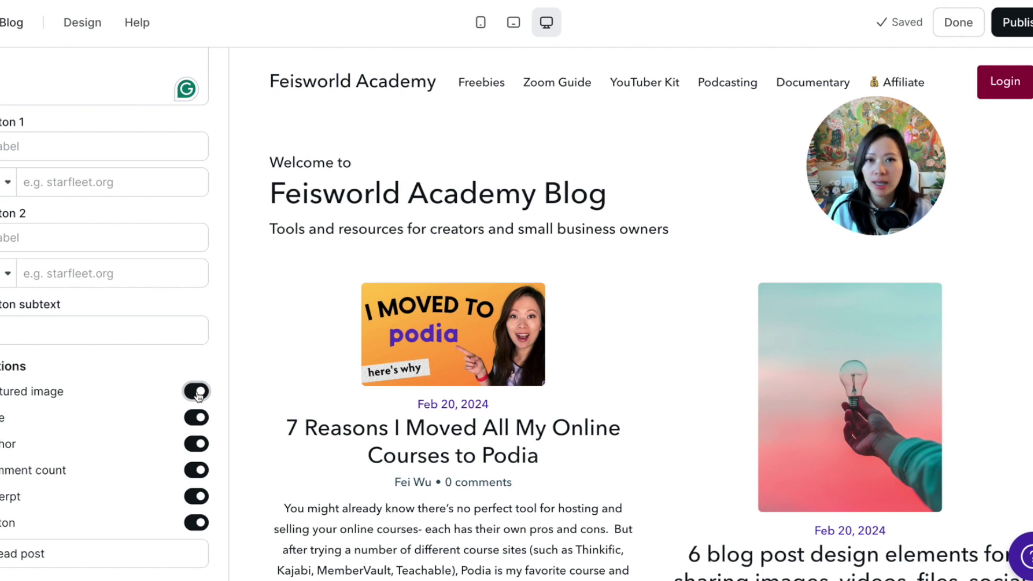
pyautogui.click(197, 418)
pyautogui.click(196, 420)
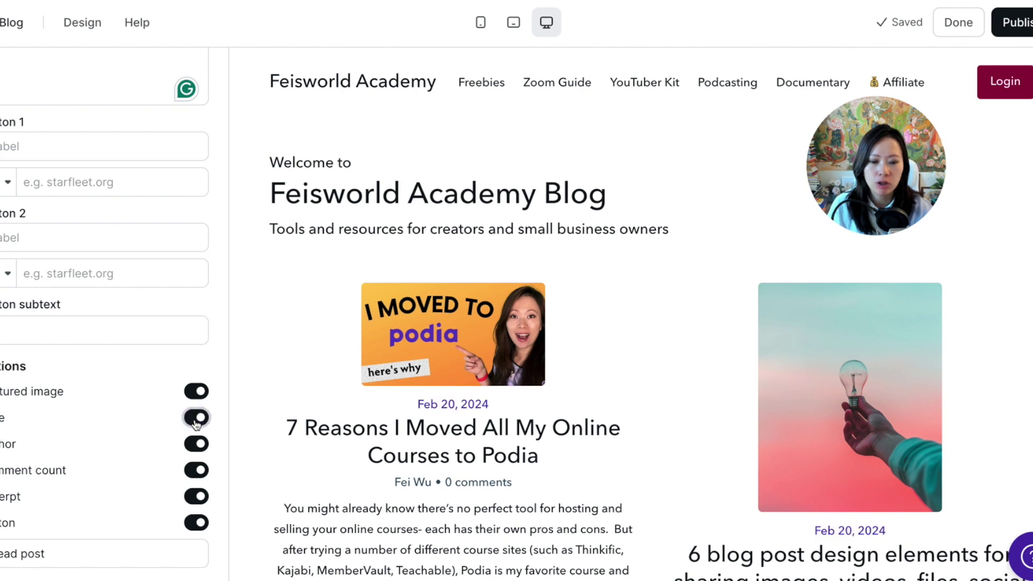
pyautogui.click(195, 445)
pyautogui.click(195, 473)
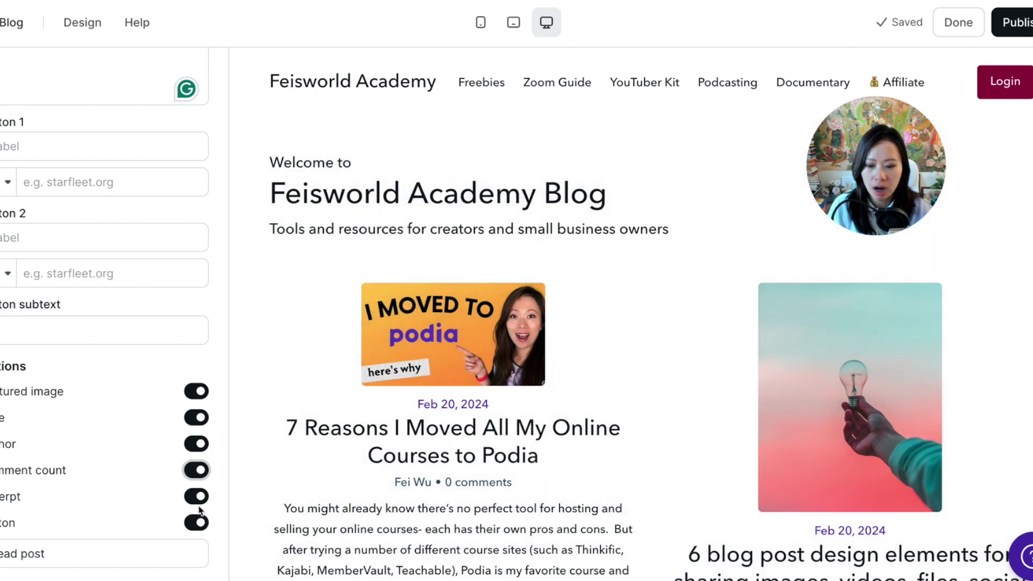
pyautogui.click(196, 496)
pyautogui.scroll(-4, 422, 396)
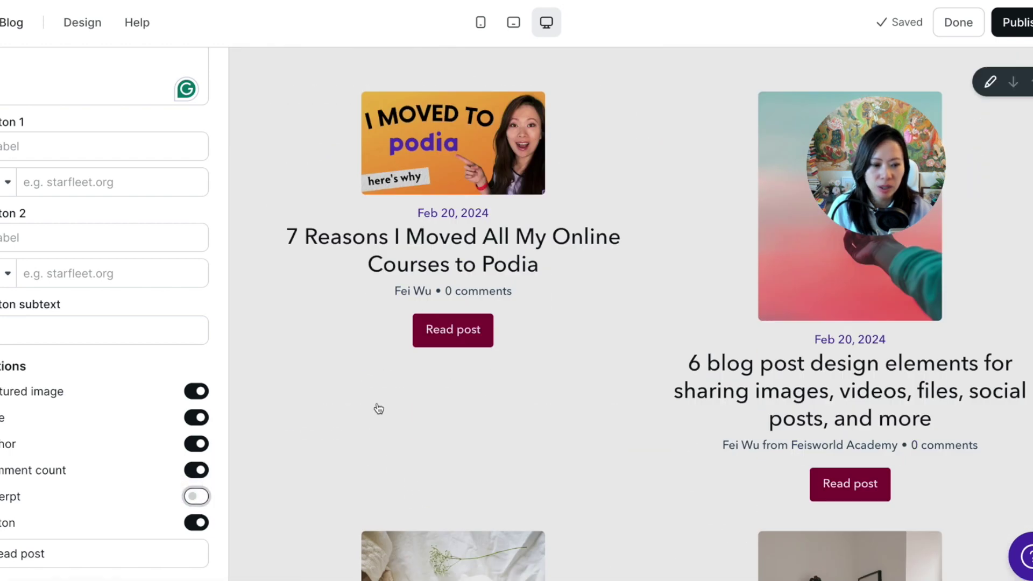
pyautogui.click(196, 496)
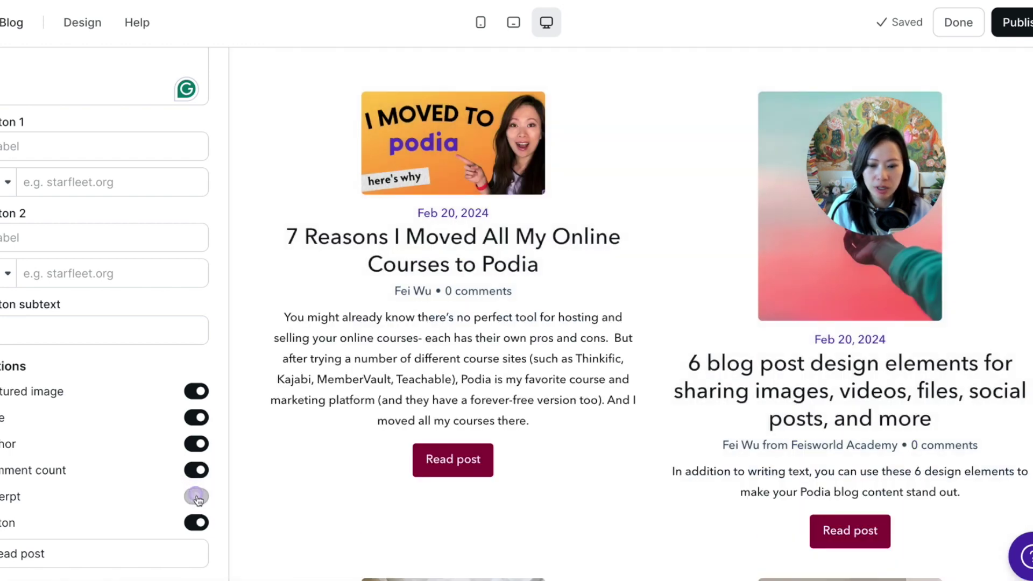
pyautogui.click(195, 527)
pyautogui.click(195, 527)
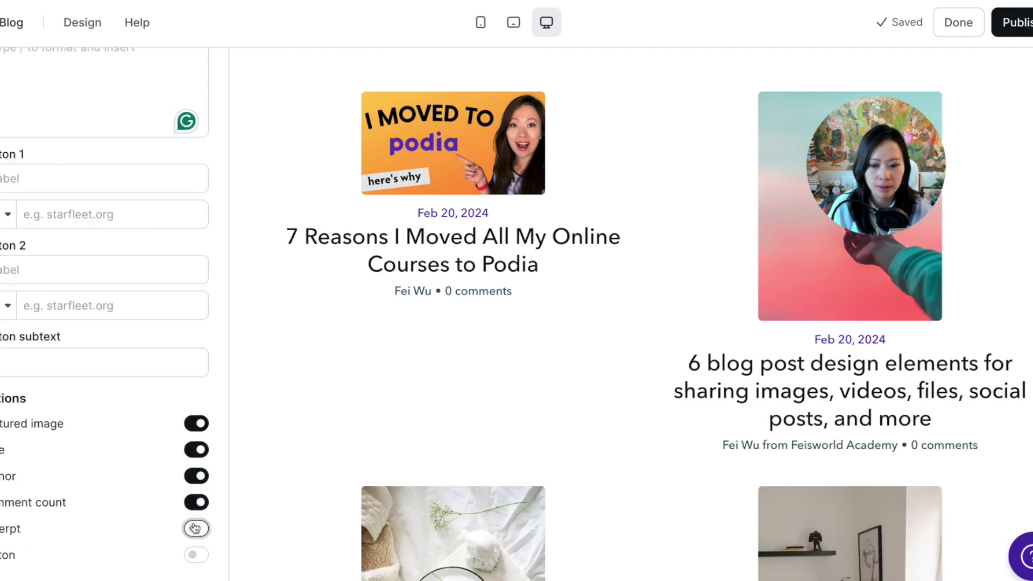
pyautogui.click(196, 528)
pyautogui.click(195, 556)
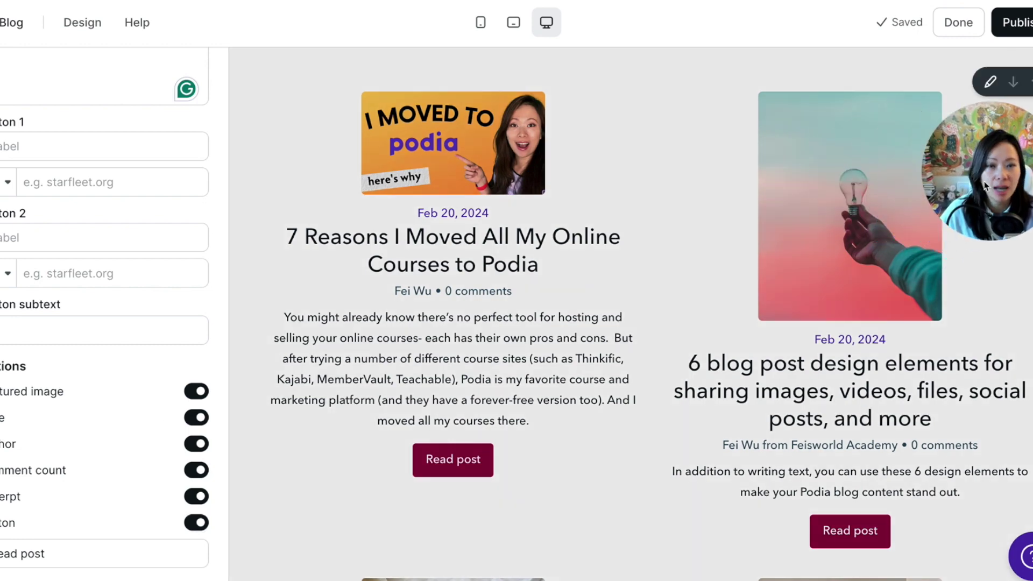
pyautogui.scroll(4, 279, 267)
pyautogui.scroll(6, 210, 237)
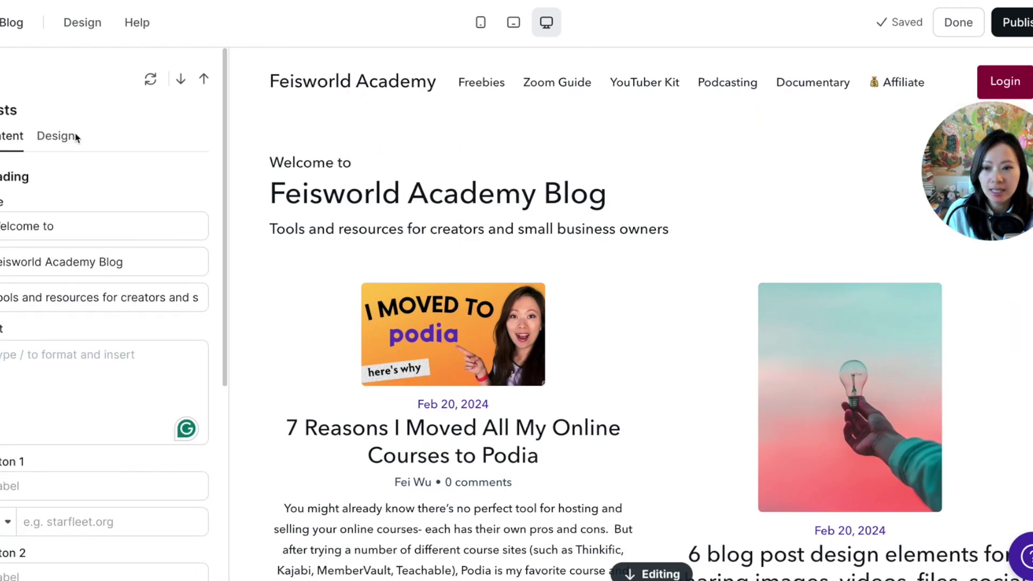
# Set post thumbnails to Wide 16:9 with small corners, keeping them full-width on mobile.
pyautogui.click(56, 136)
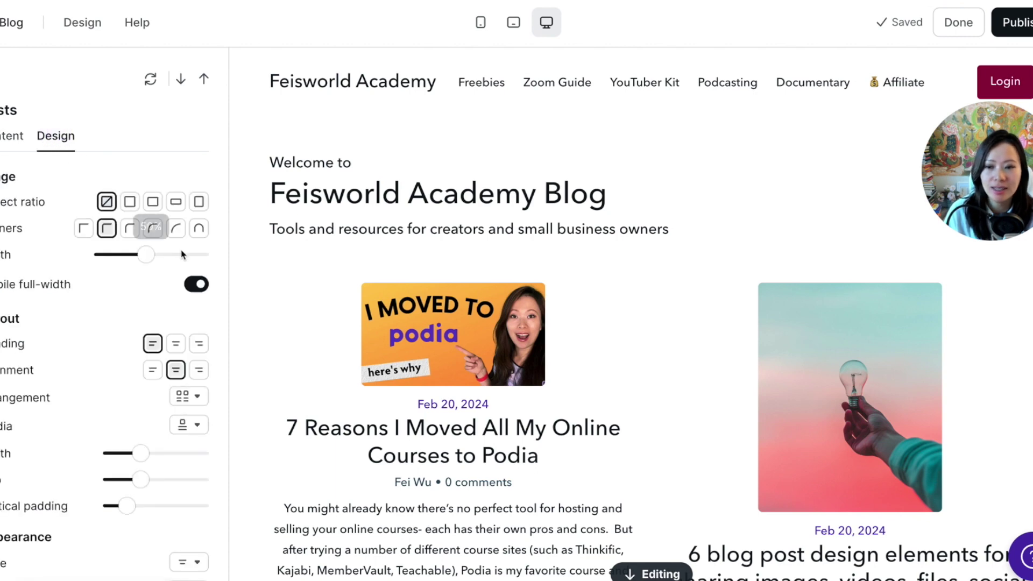
pyautogui.click(129, 202)
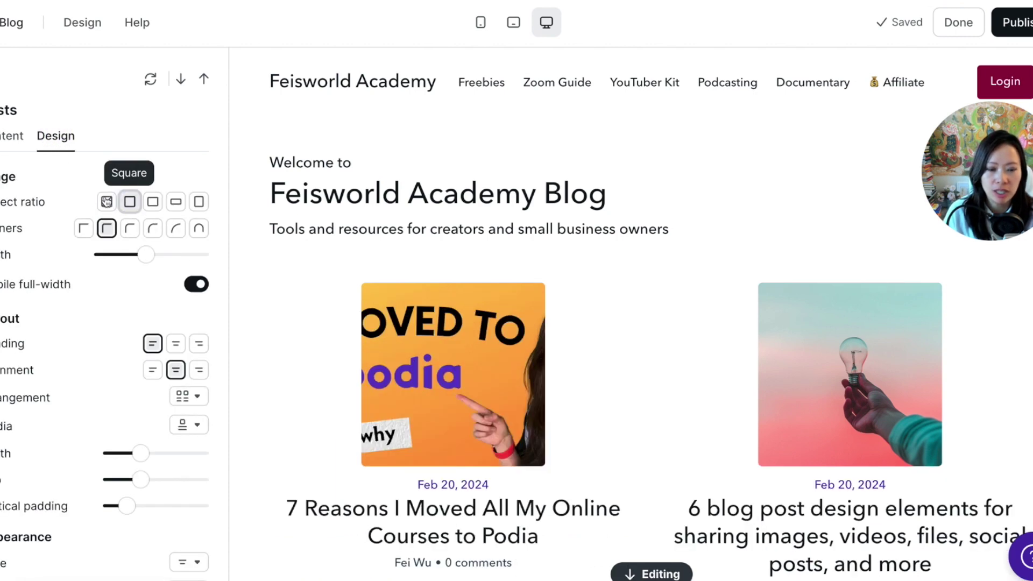
pyautogui.click(155, 205)
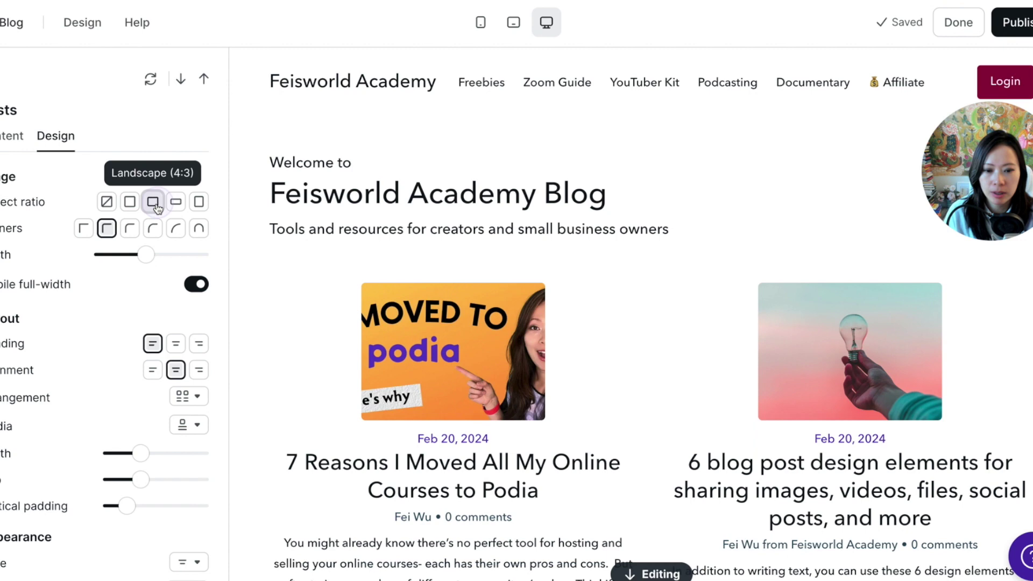
pyautogui.click(129, 202)
pyautogui.click(107, 202)
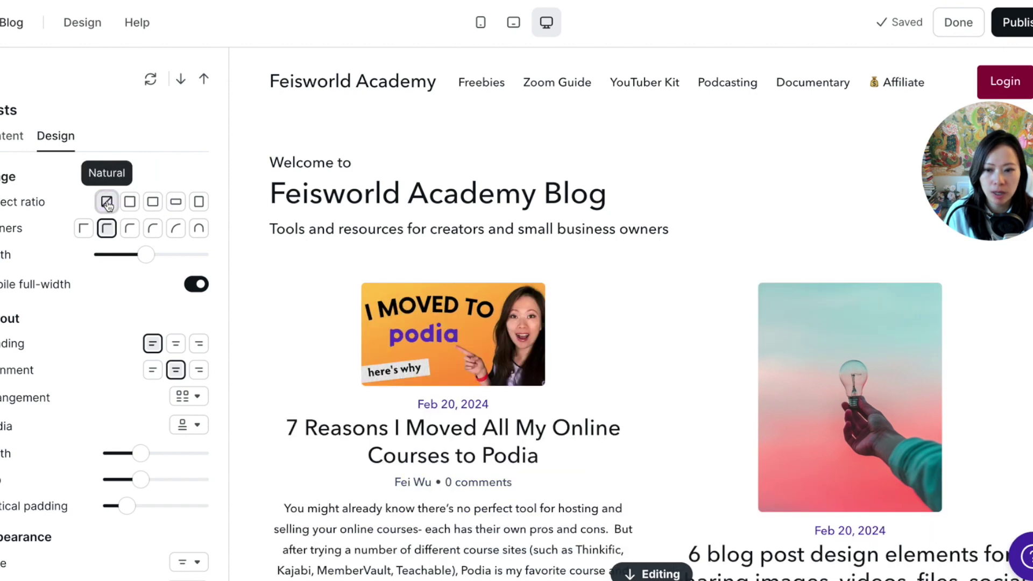
pyautogui.click(153, 203)
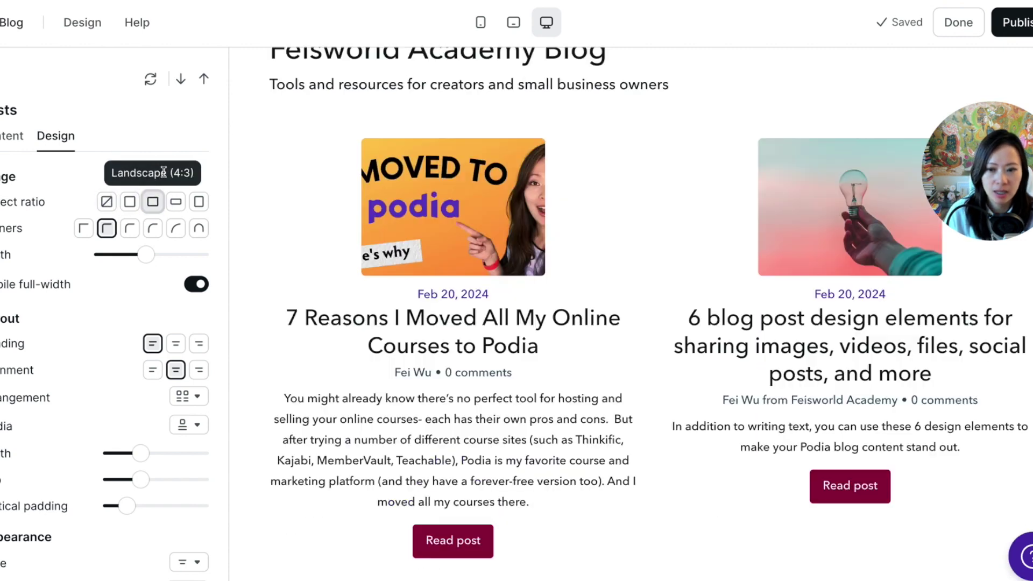
pyautogui.click(176, 203)
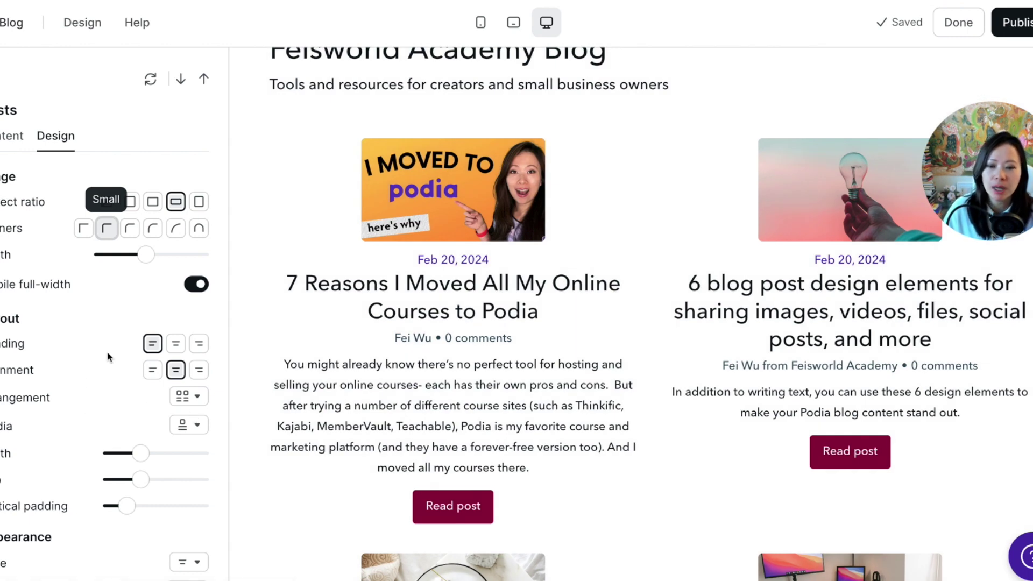
pyautogui.click(189, 289)
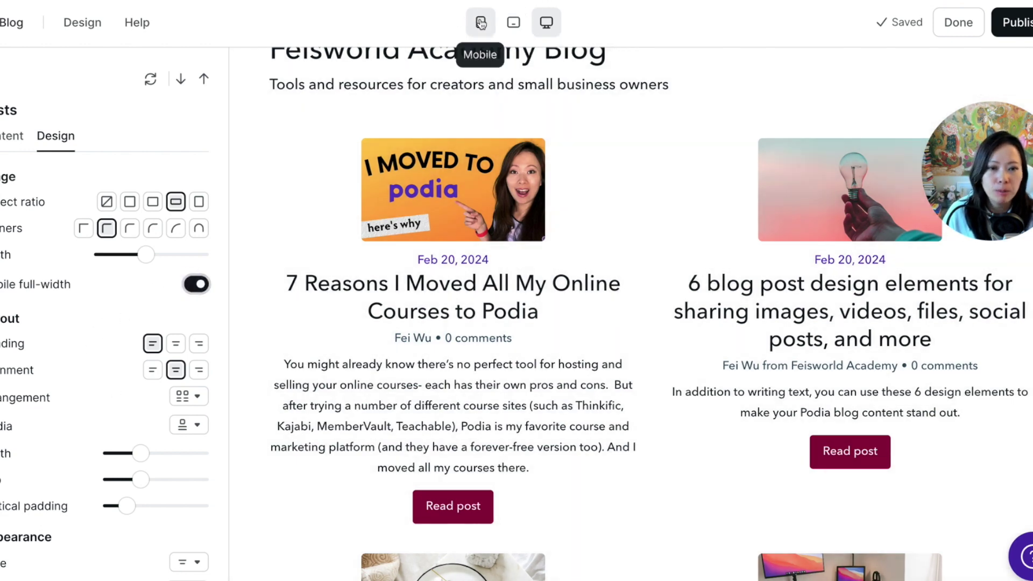
# Preview the blog page at mobile width, comparing full-width mobile images off and on.
pyautogui.click(482, 20)
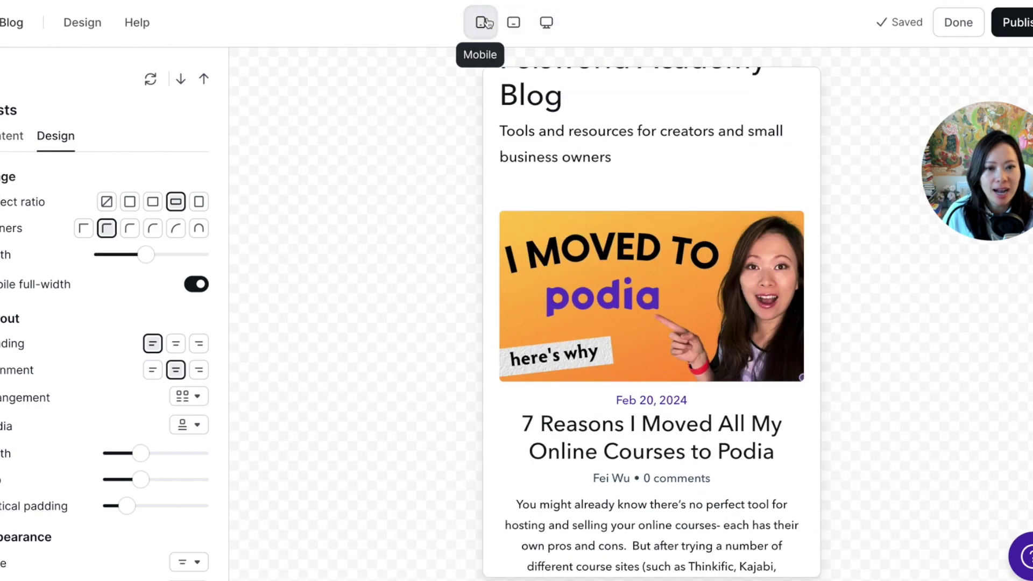
pyautogui.click(196, 285)
pyautogui.click(197, 286)
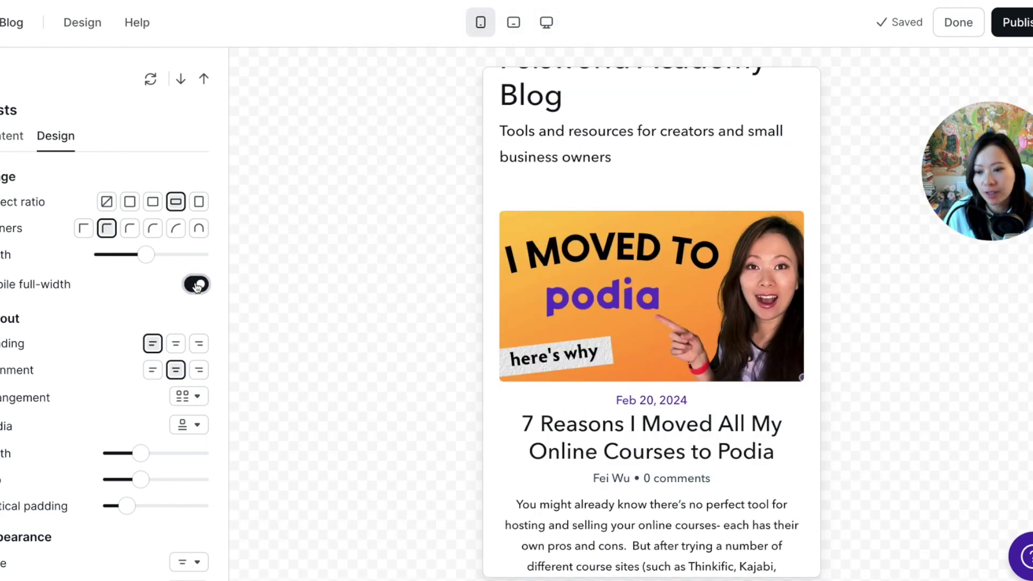
pyautogui.click(546, 22)
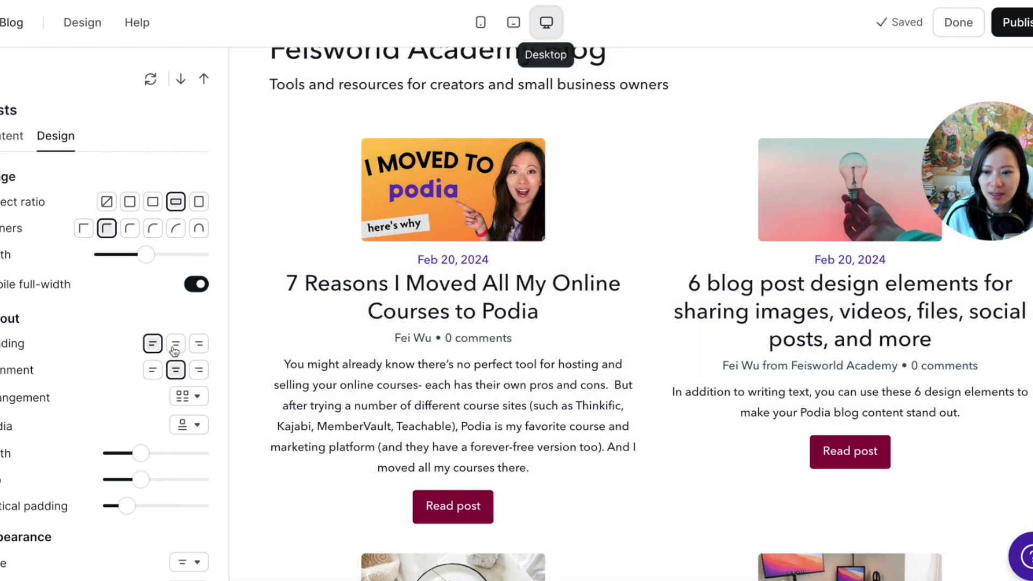
pyautogui.scroll(-3, 173, 351)
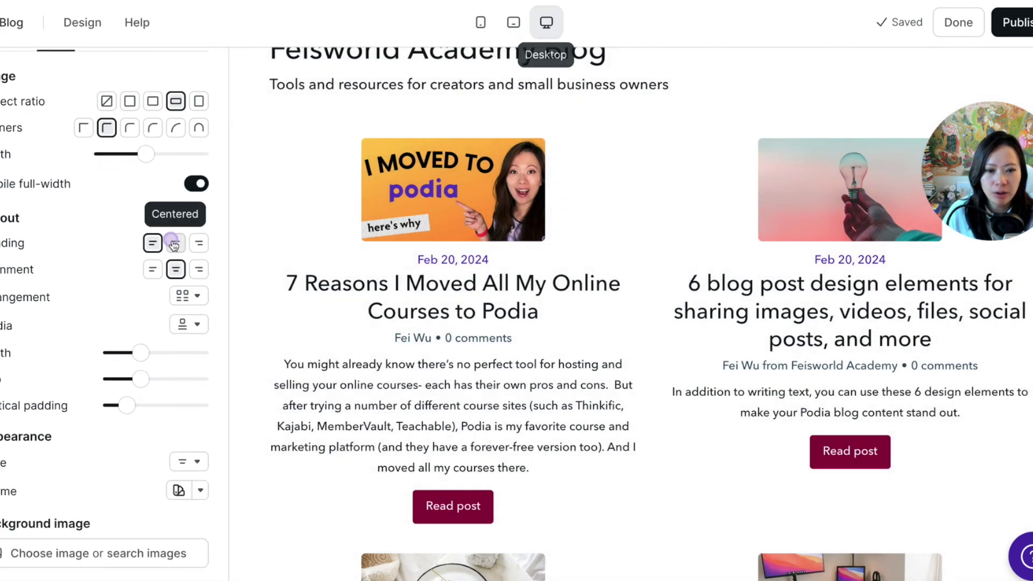
# Keep the blog heading and post card text centered after trying left alignment.
pyautogui.click(173, 245)
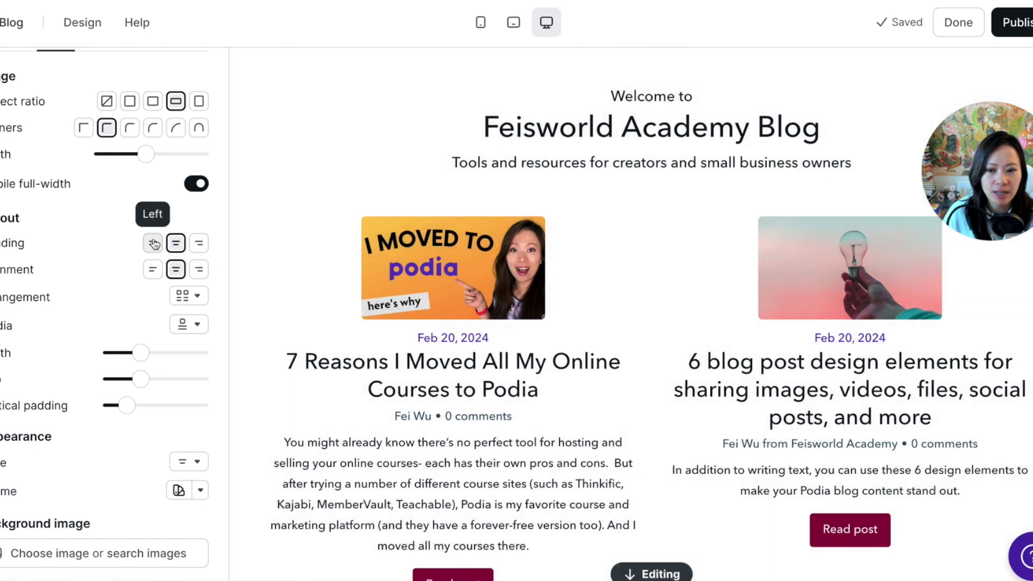
pyautogui.click(154, 244)
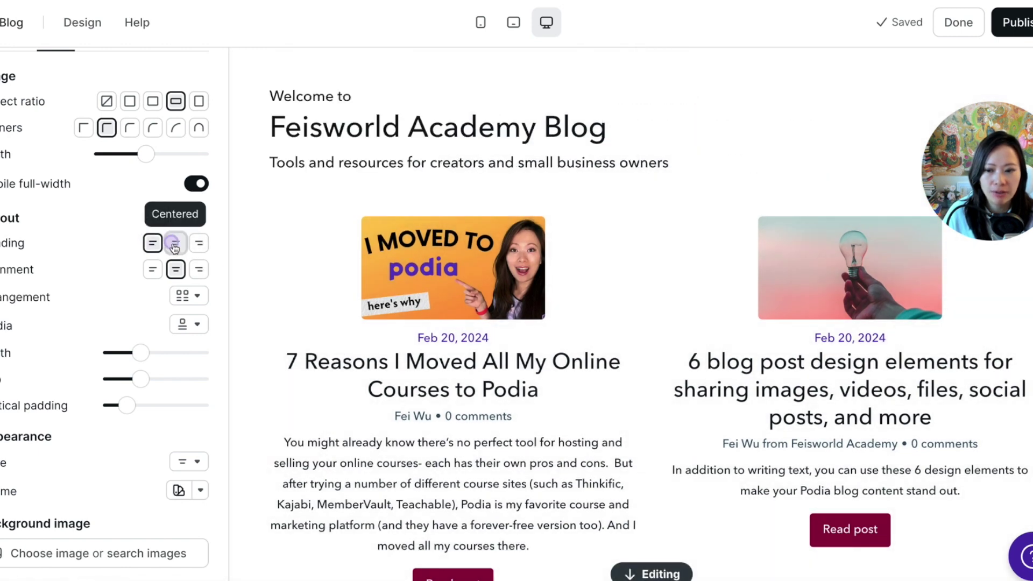
pyautogui.click(174, 243)
pyautogui.click(156, 270)
pyautogui.click(174, 270)
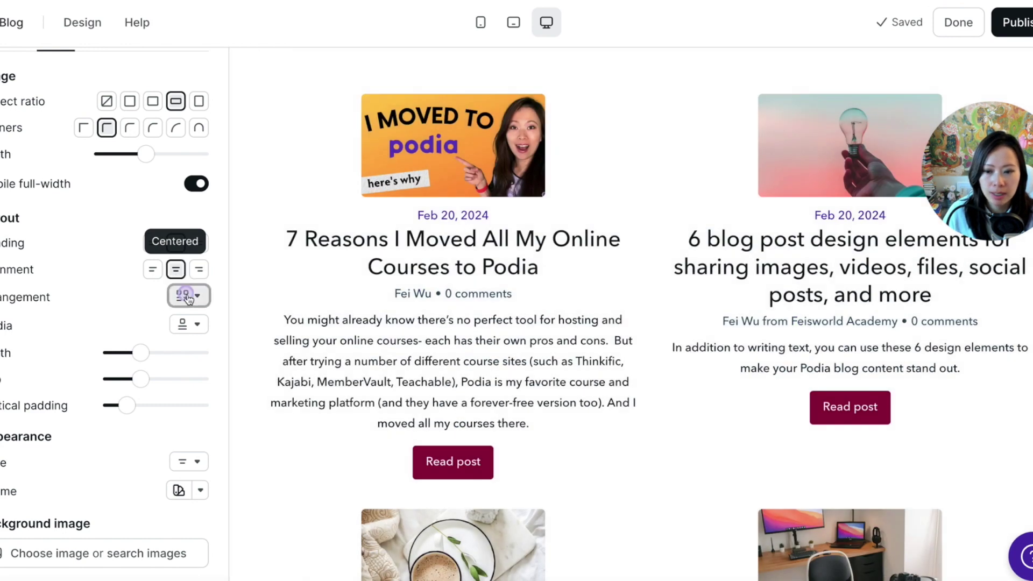
# Compare the full-width rows, two-column and alternating rows post arrangements.
pyautogui.click(188, 295)
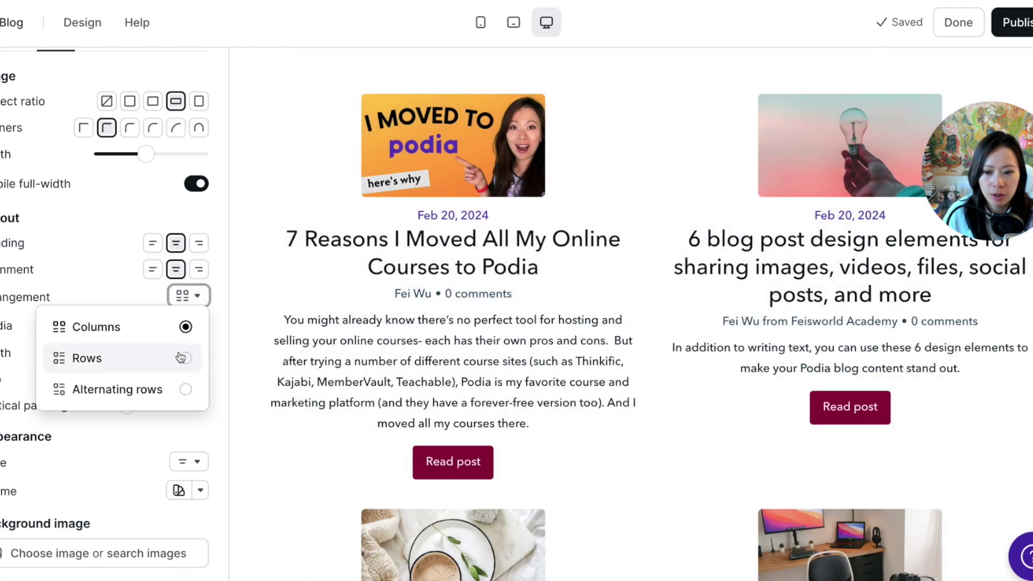
pyautogui.click(177, 358)
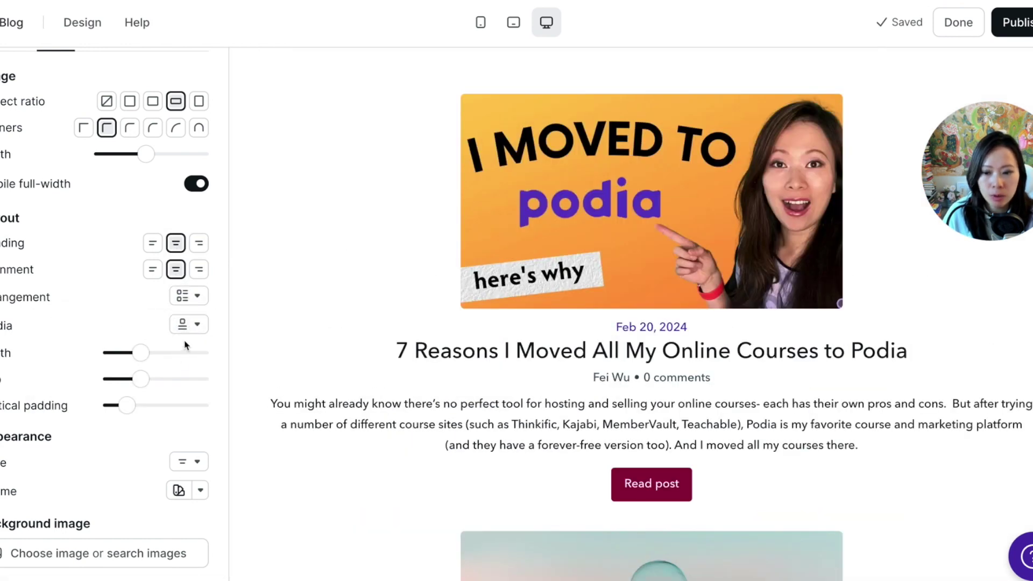
pyautogui.click(188, 323)
pyautogui.click(188, 324)
pyautogui.click(188, 324)
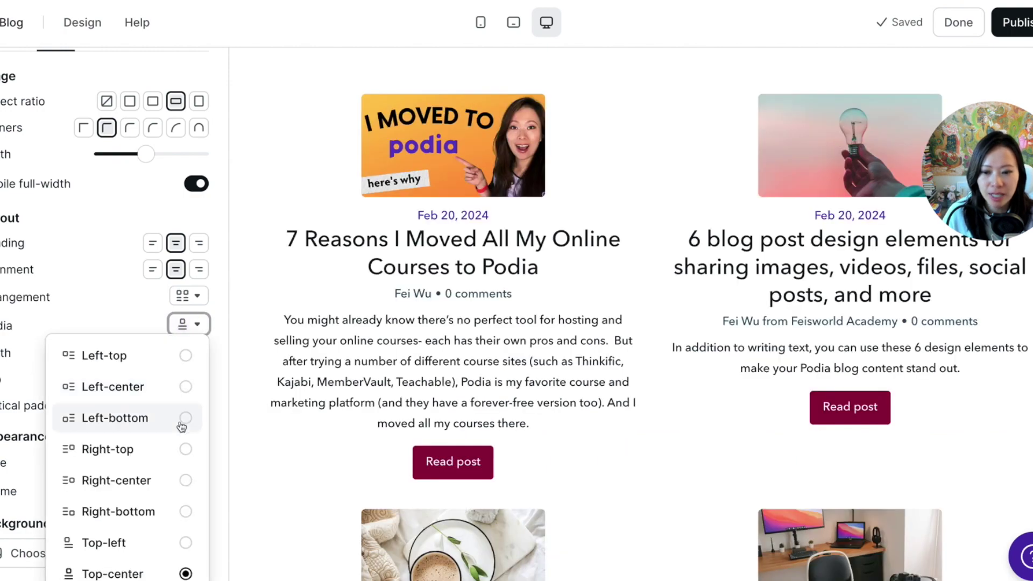
pyautogui.click(186, 295)
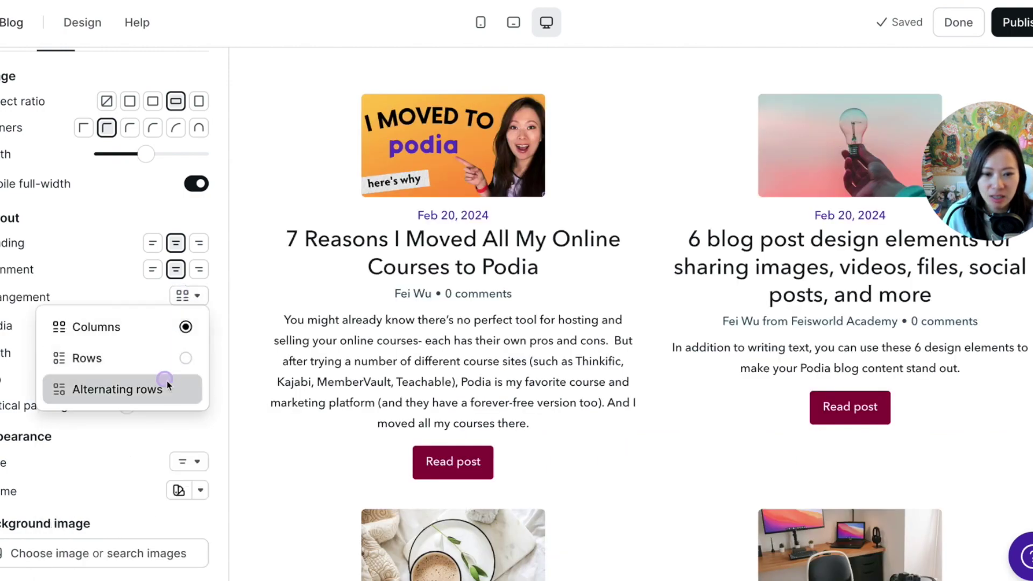
pyautogui.click(167, 381)
# Narrow the post grid's layout width to 912px.
pyautogui.scroll(-9, 524, 357)
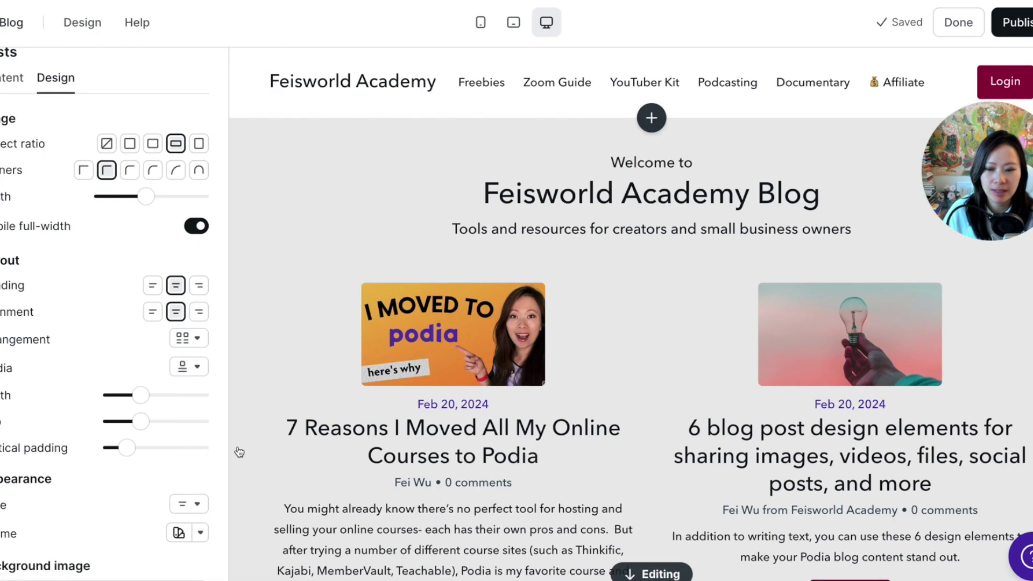
pyautogui.scroll(-1, 156, 414)
pyautogui.moveTo(138, 361)
pyautogui.mouseDown()
pyautogui.moveTo(148, 359)
pyautogui.moveTo(124, 360)
pyautogui.moveTo(134, 359)
pyautogui.mouseUp()
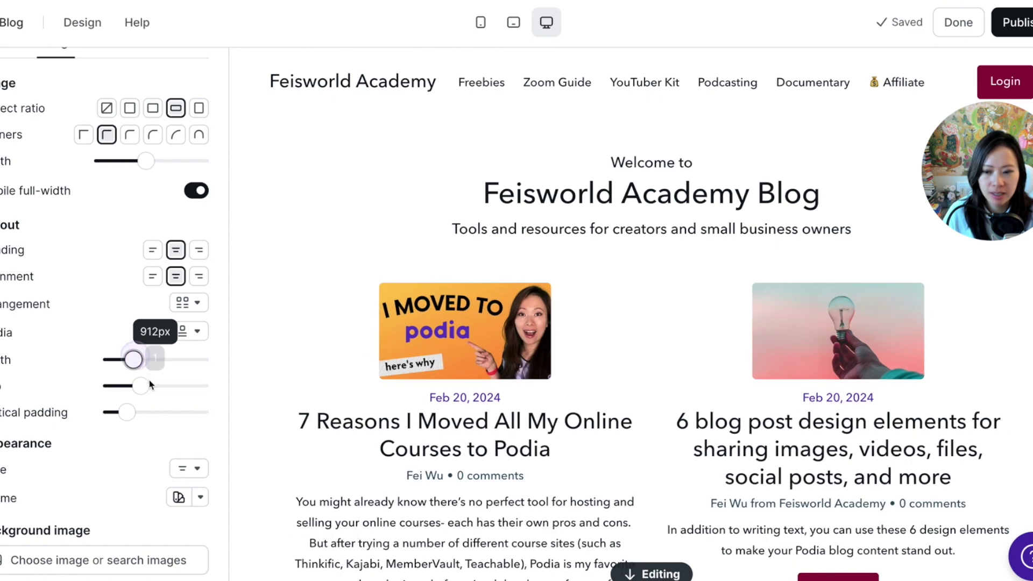
pyautogui.scroll(-1, 148, 355)
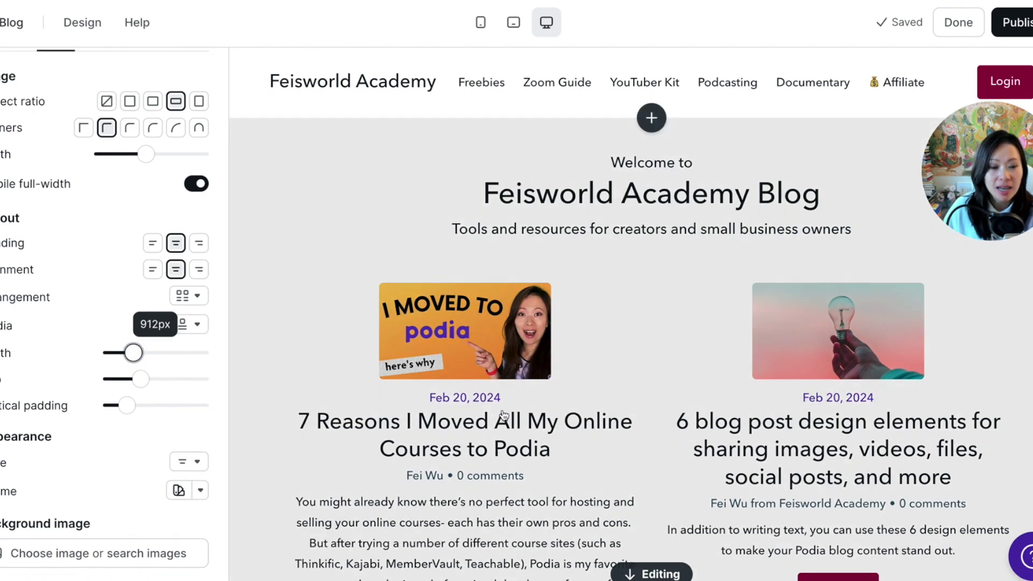
pyautogui.scroll(-1, 598, 475)
pyautogui.scroll(-6, 758, 376)
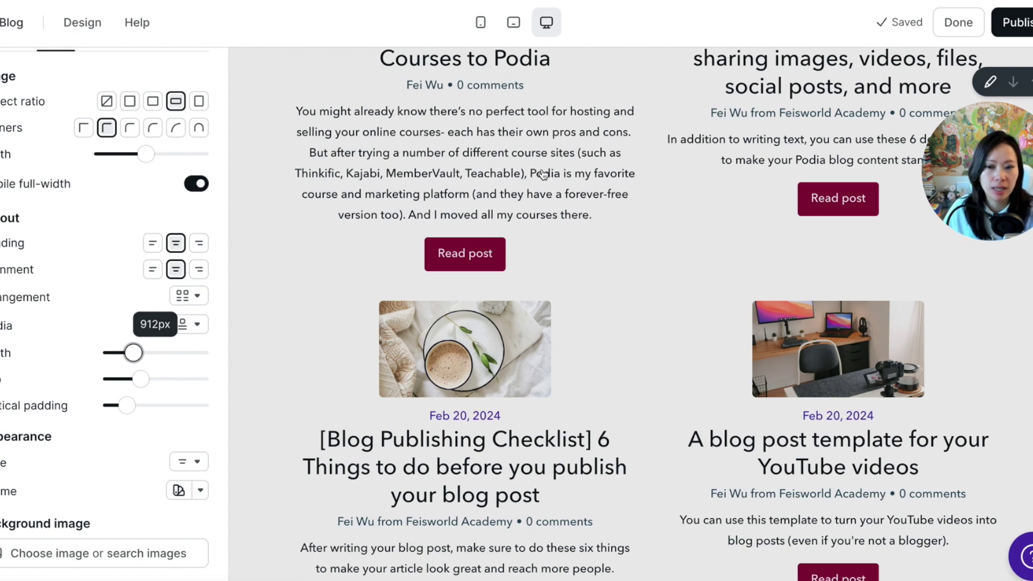
pyautogui.scroll(2, 107, 312)
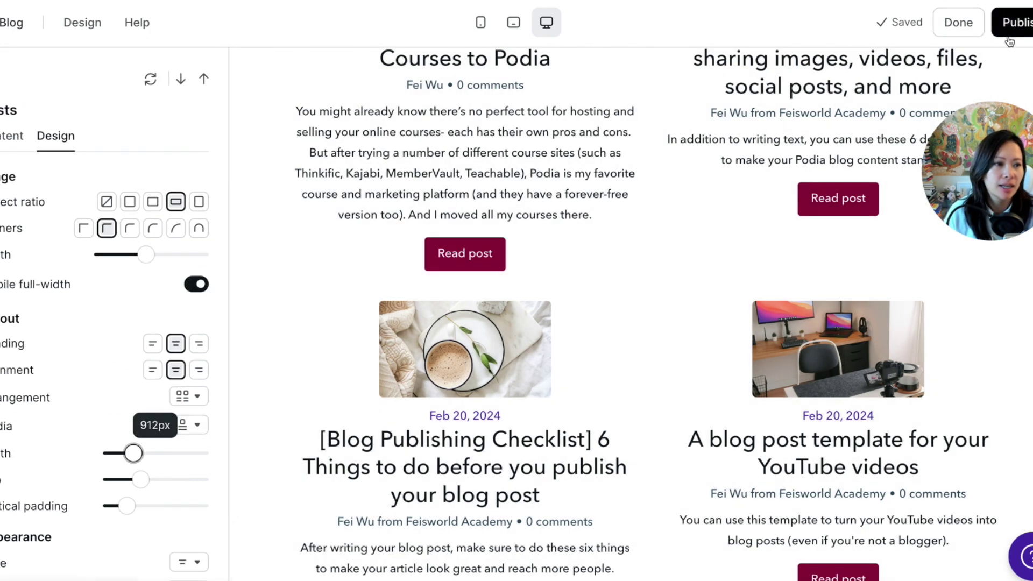
# Publish the blog page changes and open the blog post page template in the editor.
pyautogui.click(1014, 22)
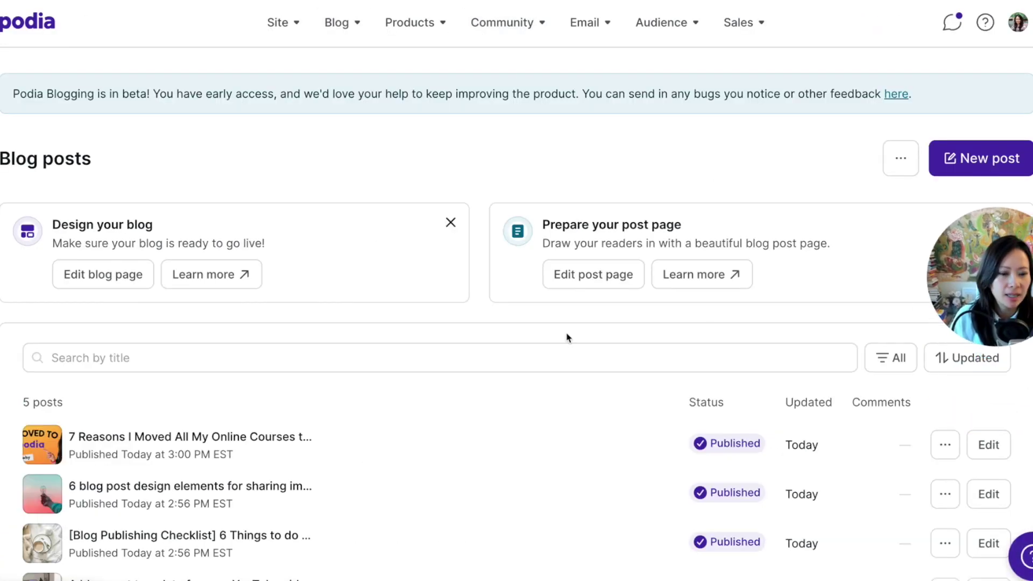
pyautogui.click(618, 275)
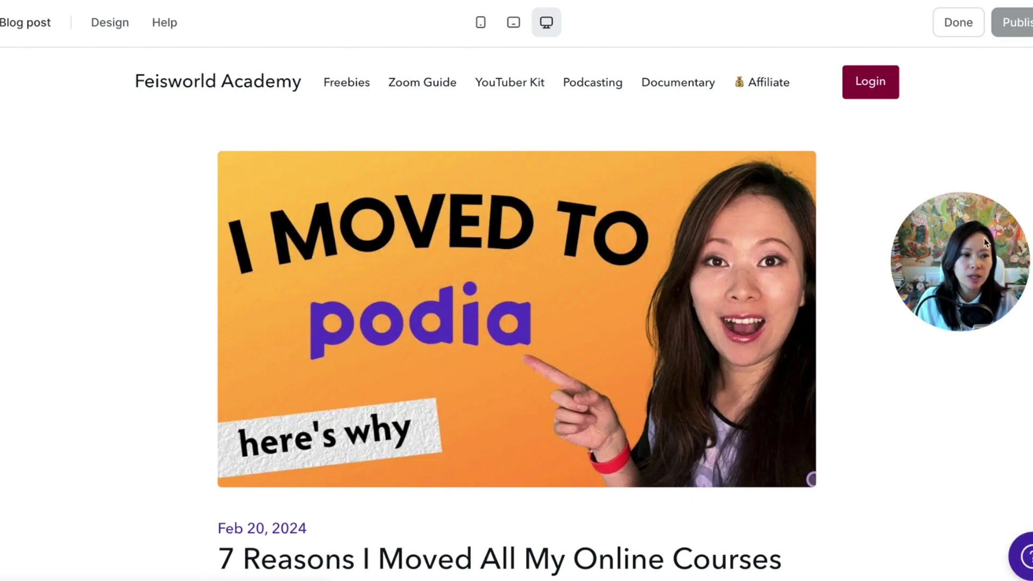
# Switch off Featured image in the Post heading section so the page starts with date and title.
pyautogui.scroll(-4, 839, 323)
pyautogui.scroll(4, 845, 217)
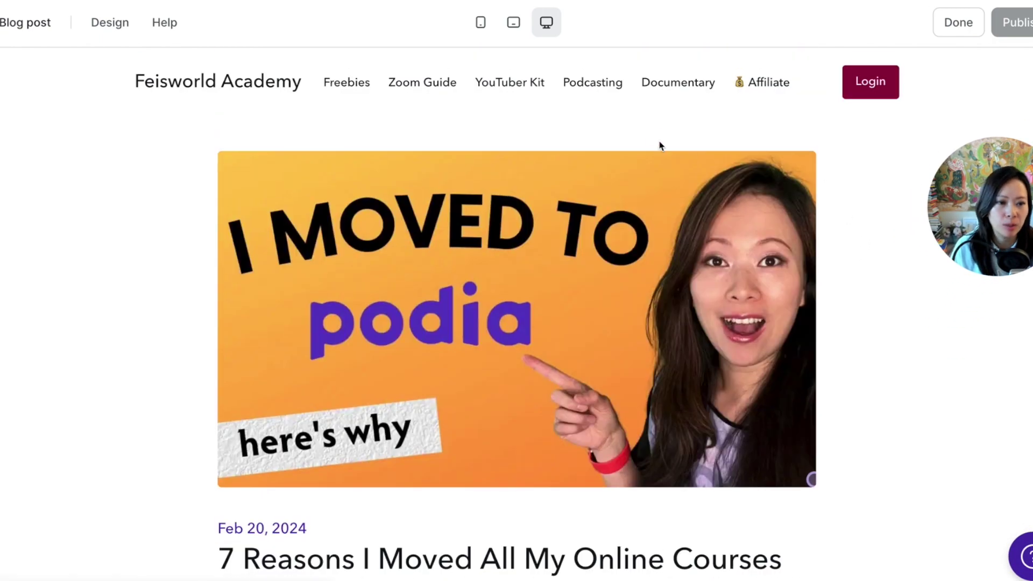
pyautogui.moveTo(729, 191)
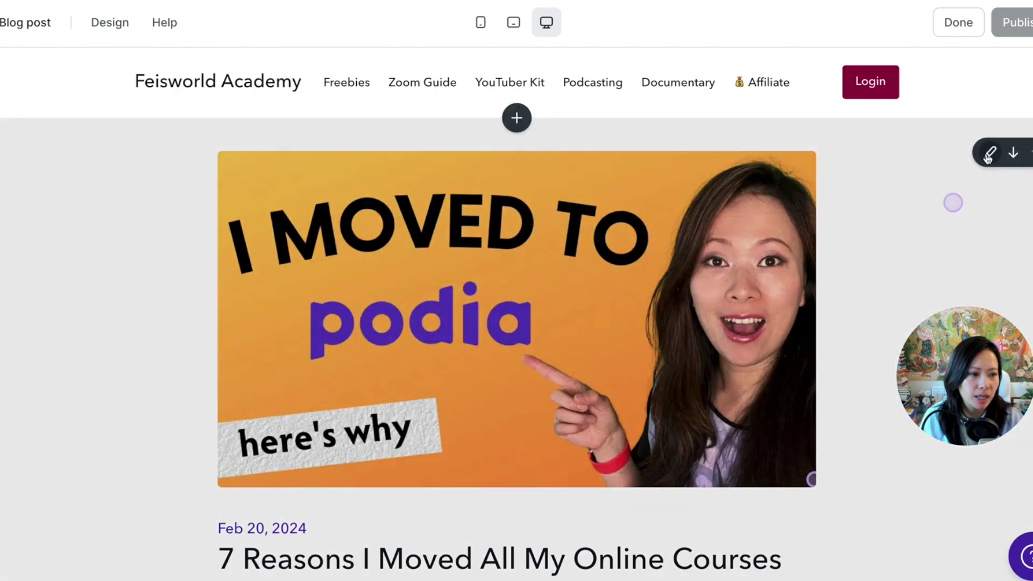
pyautogui.click(989, 154)
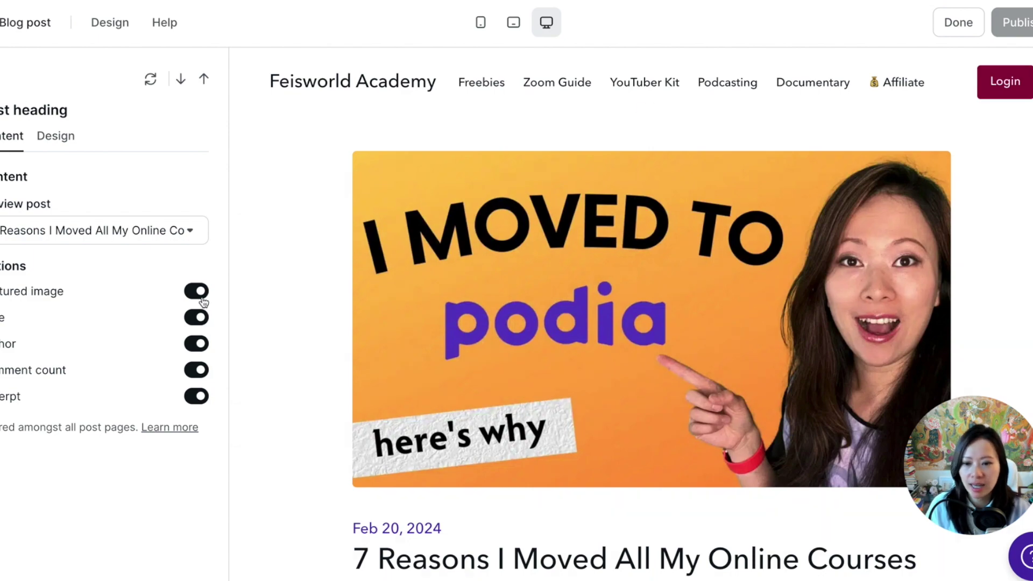
pyautogui.click(186, 291)
pyautogui.click(191, 291)
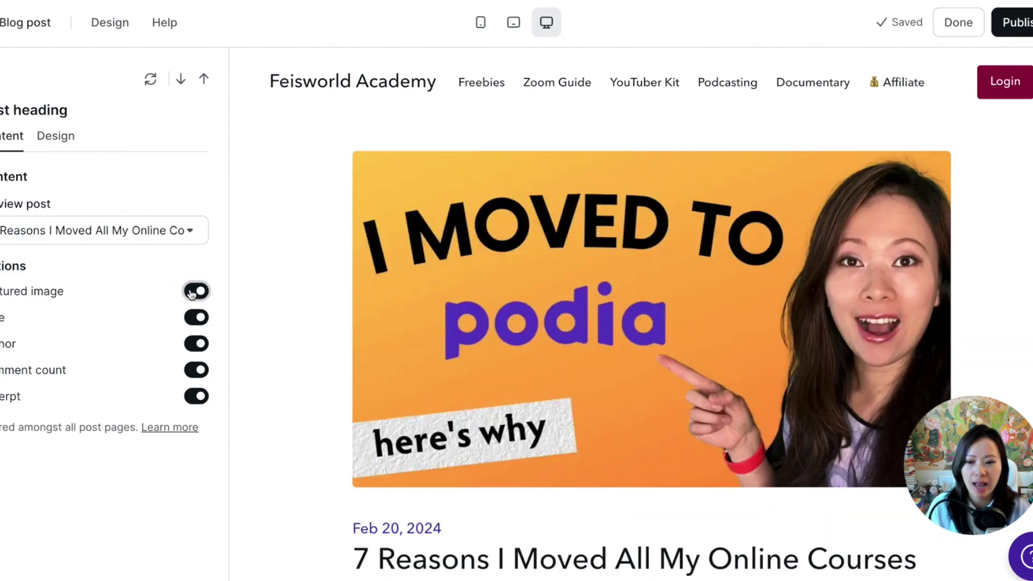
pyautogui.click(194, 292)
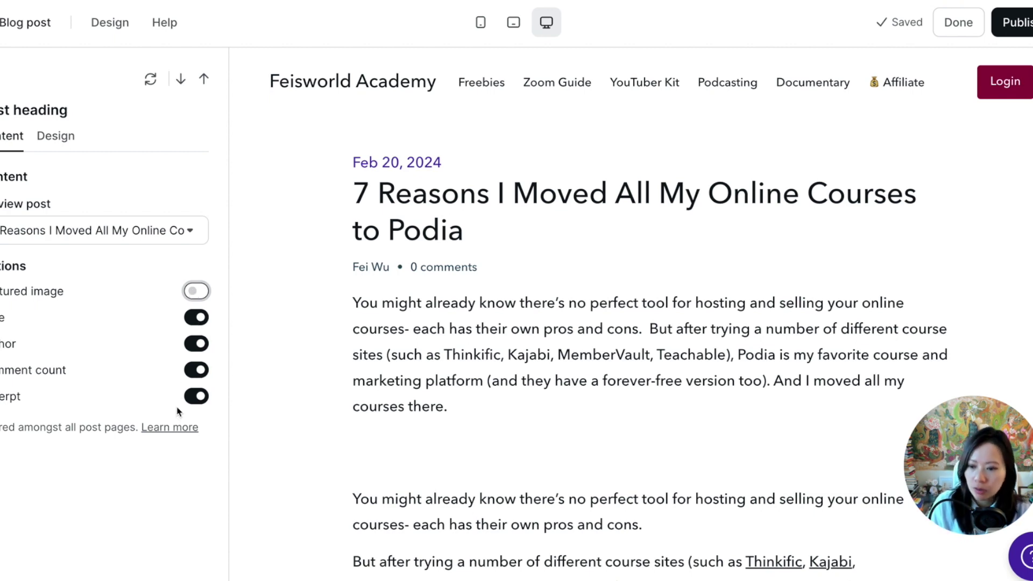
pyautogui.click(55, 137)
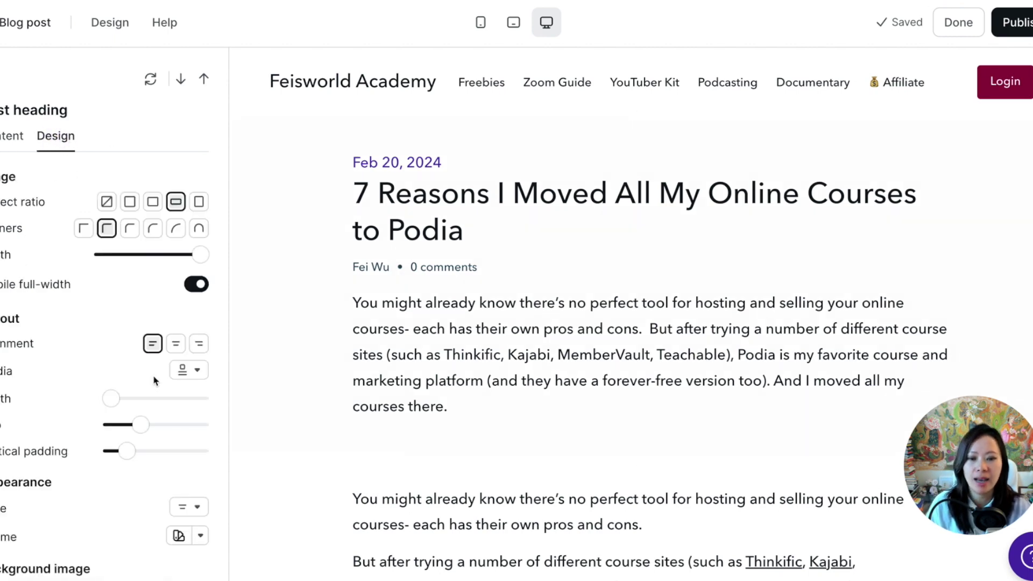
pyautogui.scroll(-2, 156, 380)
# Left-align the post content at 768px width with a smaller gap and more vertical padding.
pyautogui.scroll(2, 155, 369)
pyautogui.scroll(-3, 699, 416)
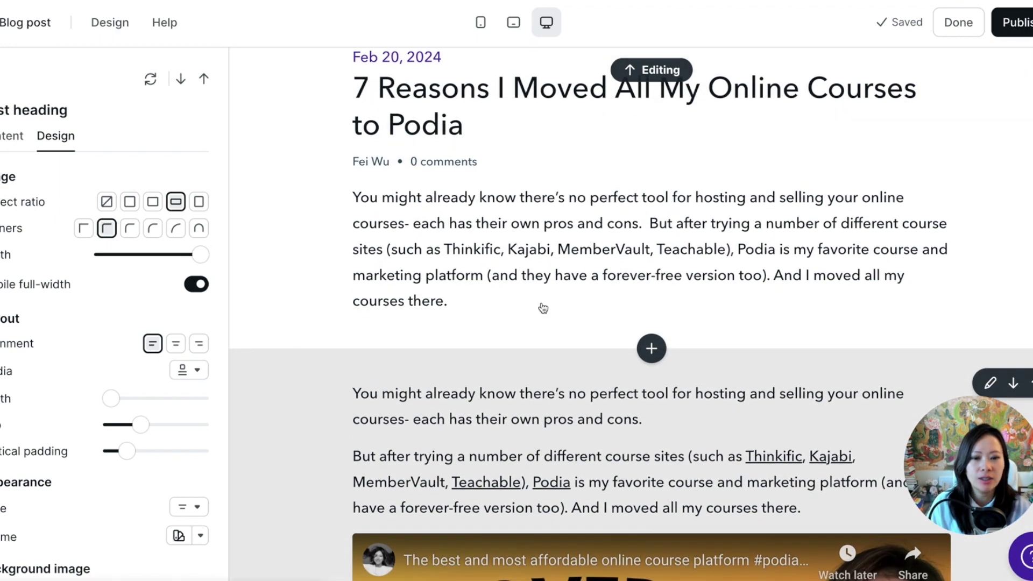
pyautogui.scroll(-3, 563, 344)
pyautogui.scroll(-6, 564, 345)
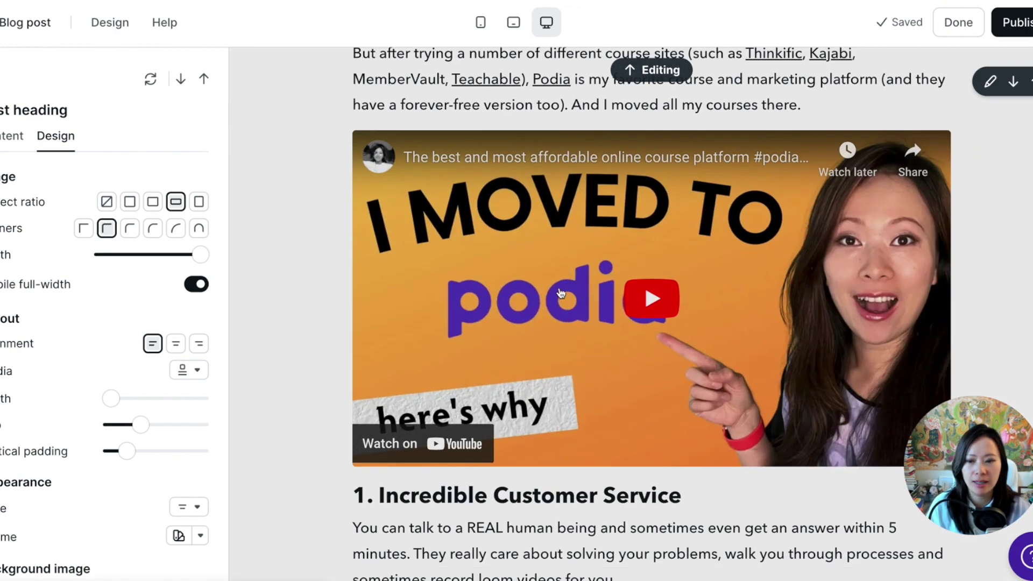
pyautogui.scroll(-1, 101, 418)
pyautogui.scroll(-1, 100, 418)
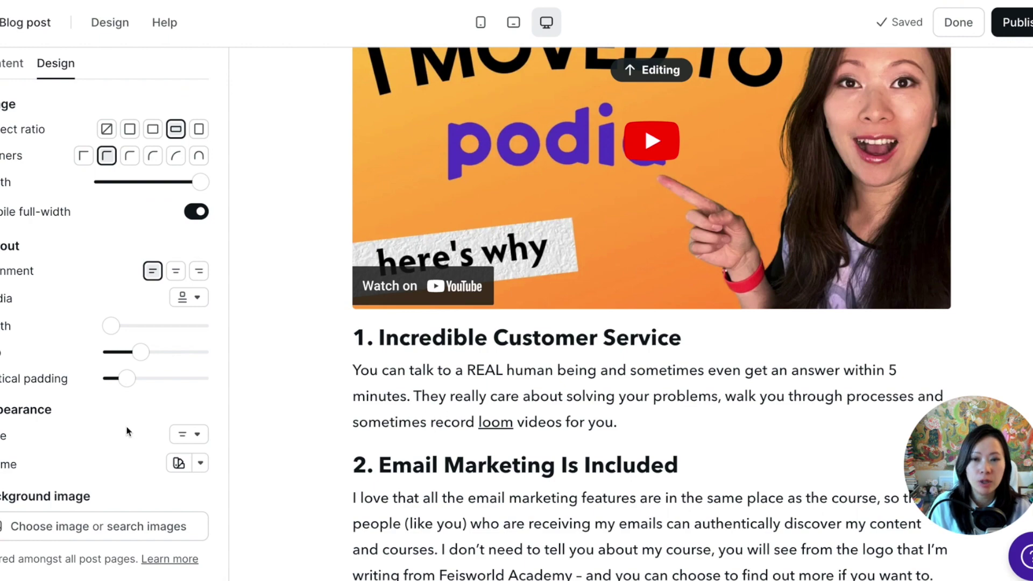
pyautogui.scroll(-3, 440, 374)
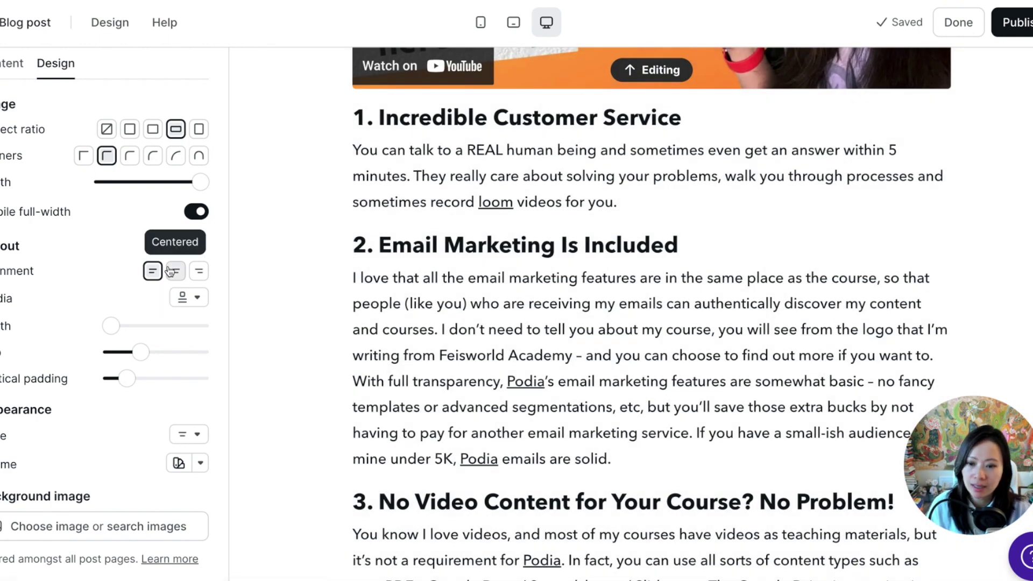
pyautogui.click(168, 270)
pyautogui.click(152, 271)
pyautogui.moveTo(113, 203)
pyautogui.mouseDown()
pyautogui.moveTo(223, 202)
pyautogui.moveTo(96, 203)
pyautogui.mouseUp()
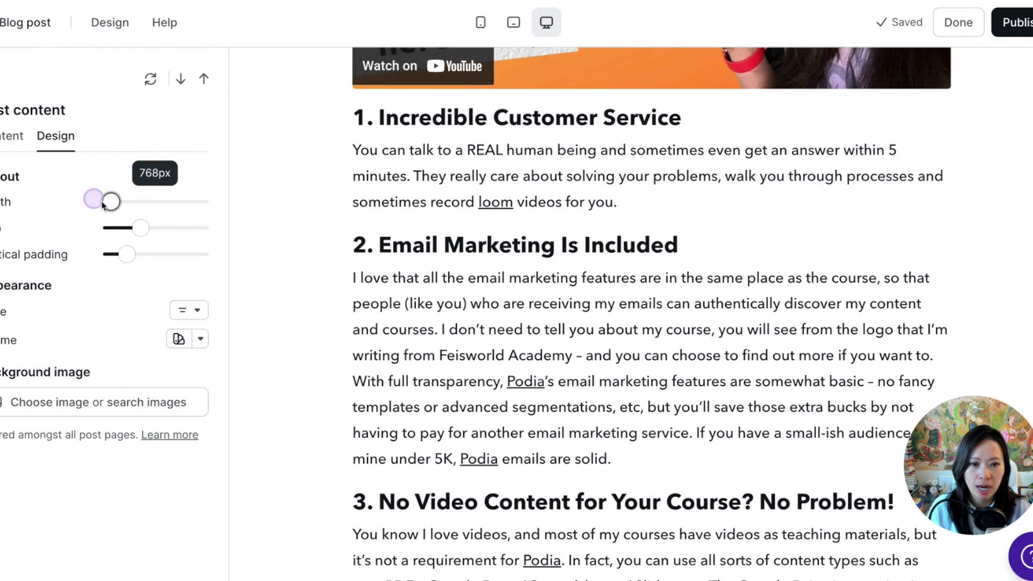
pyautogui.moveTo(141, 228); pyautogui.dragTo(117, 228)
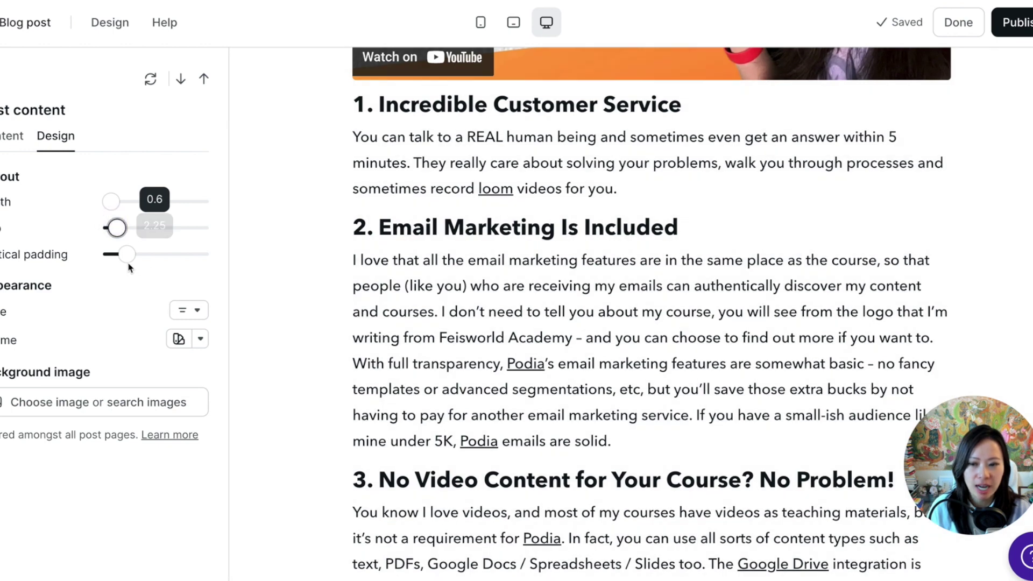
pyautogui.moveTo(127, 256); pyautogui.dragTo(140, 260)
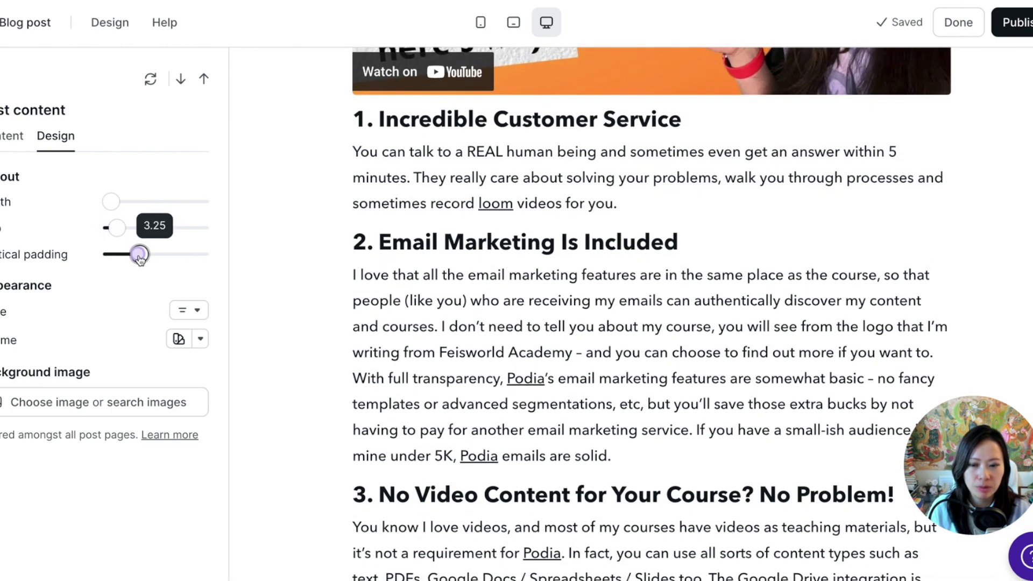
# Try Card style and Dark theme, then return the post content to Plain style and Pale theme.
pyautogui.click(188, 309)
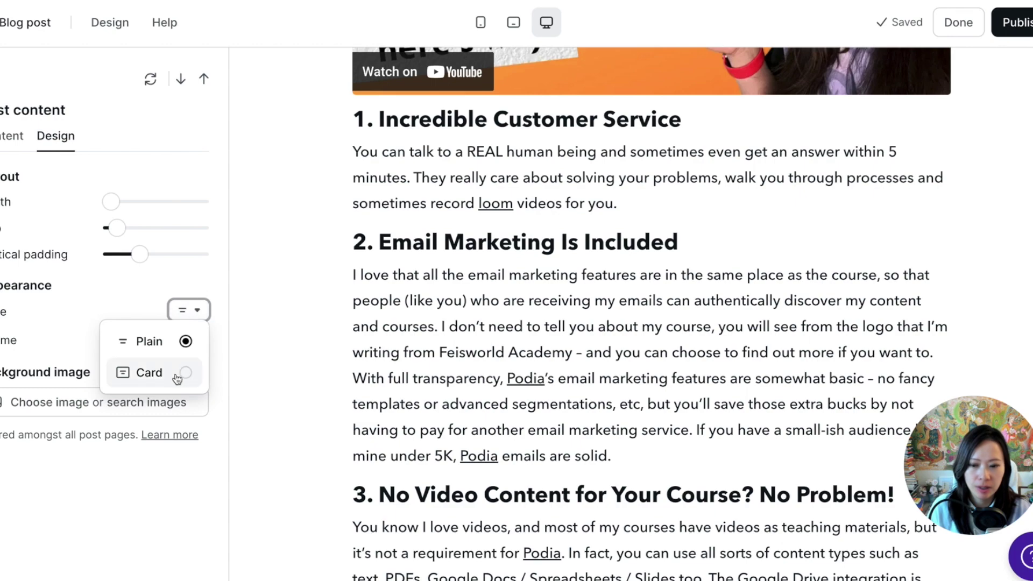
pyautogui.click(177, 379)
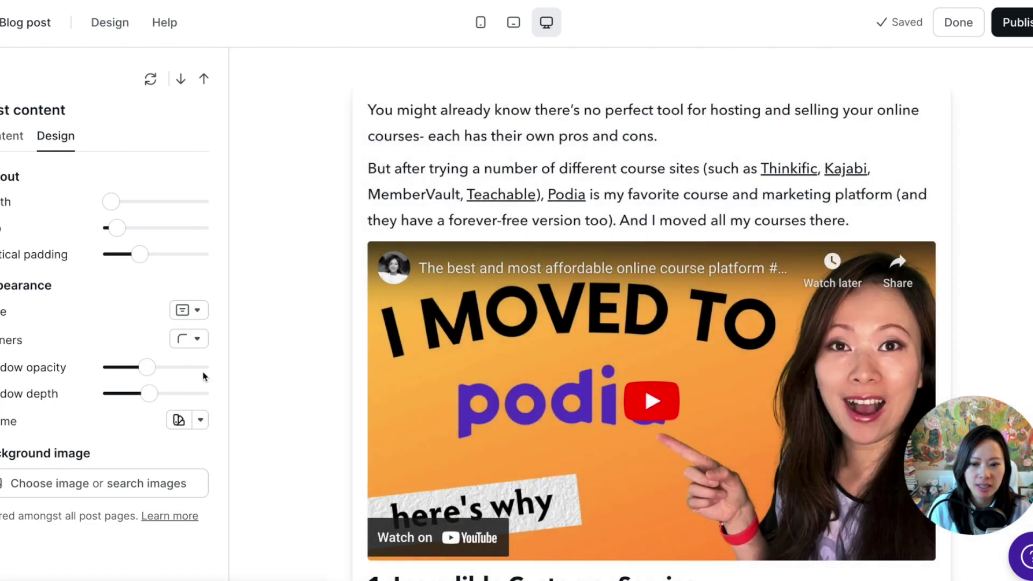
pyautogui.click(197, 339)
pyautogui.click(194, 299)
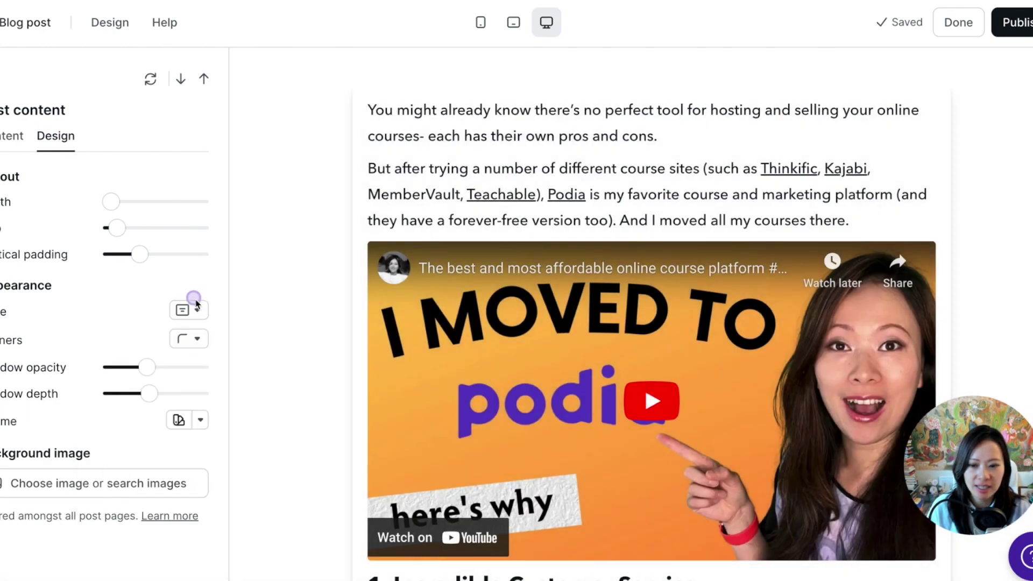
pyautogui.click(196, 307)
pyautogui.click(178, 342)
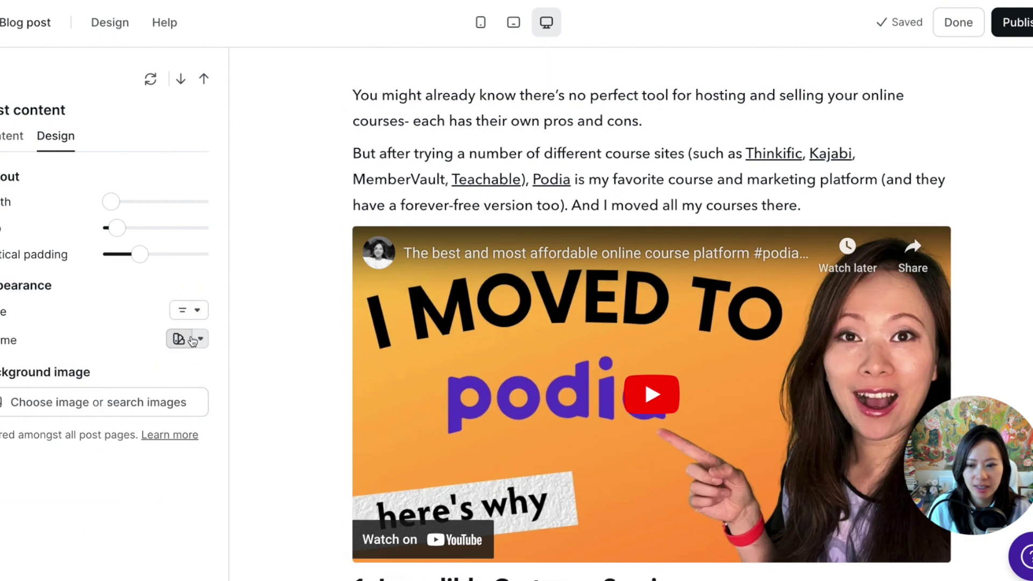
pyautogui.click(194, 340)
pyautogui.click(185, 187)
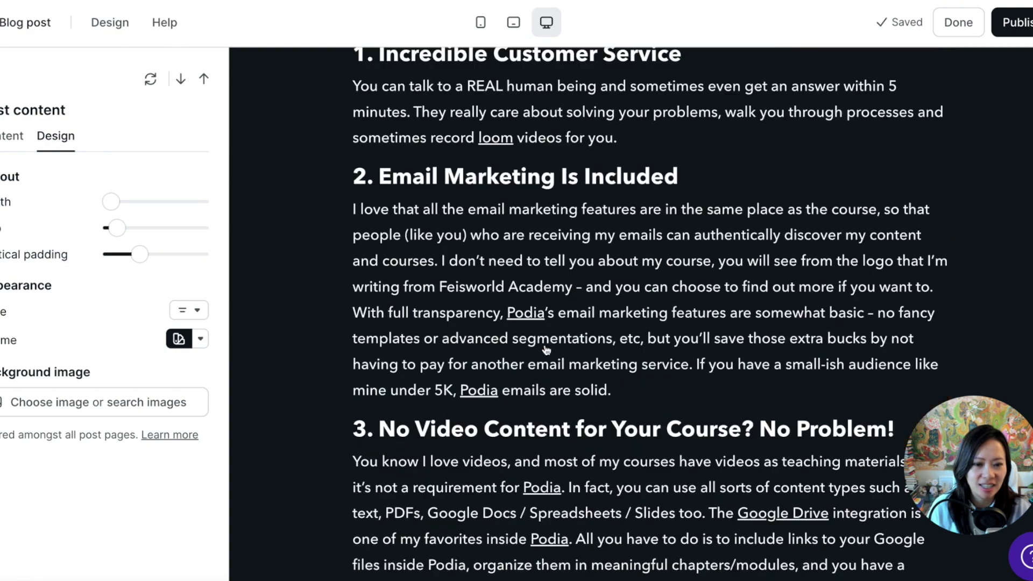
pyautogui.click(186, 339)
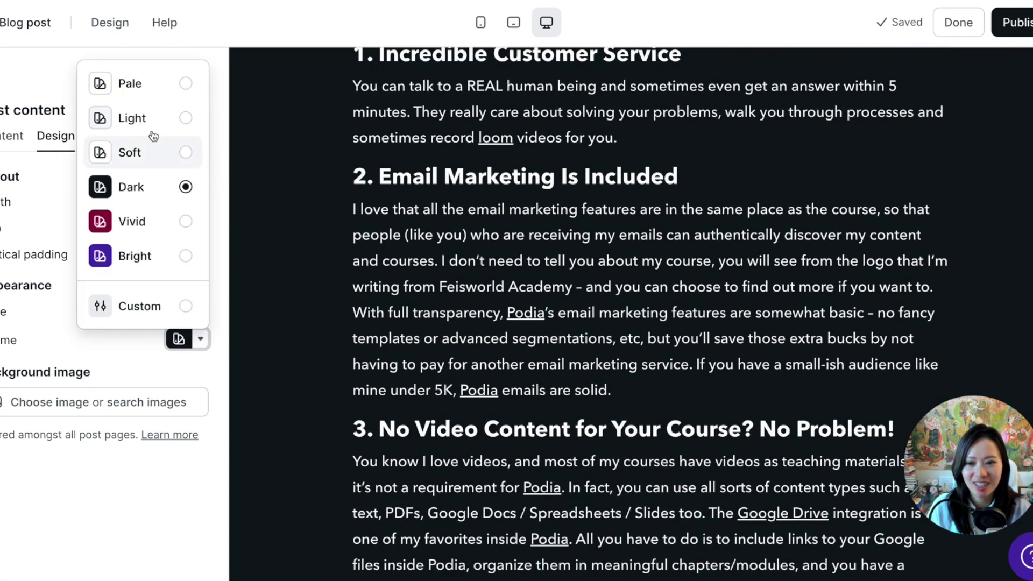
pyautogui.click(168, 84)
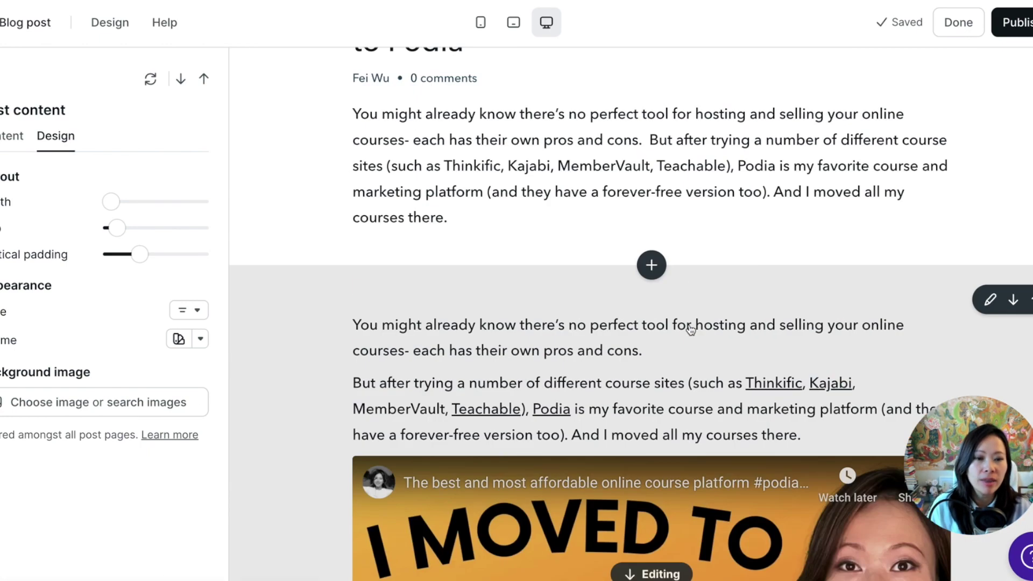
# Insert the saved Email form section between the post's intro paragraph and main content.
pyautogui.scroll(3, 676, 293)
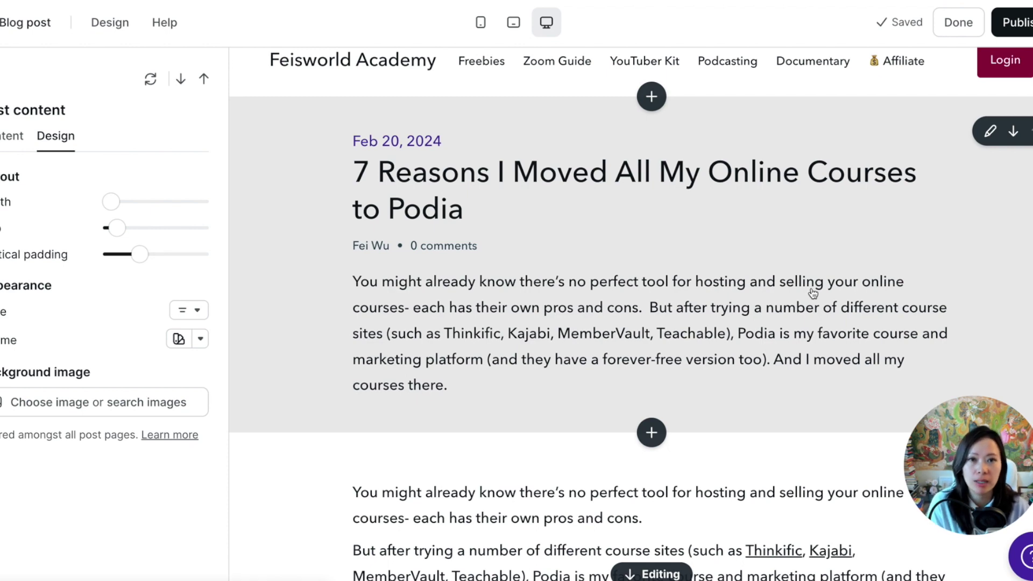
pyautogui.scroll(-1, 687, 285)
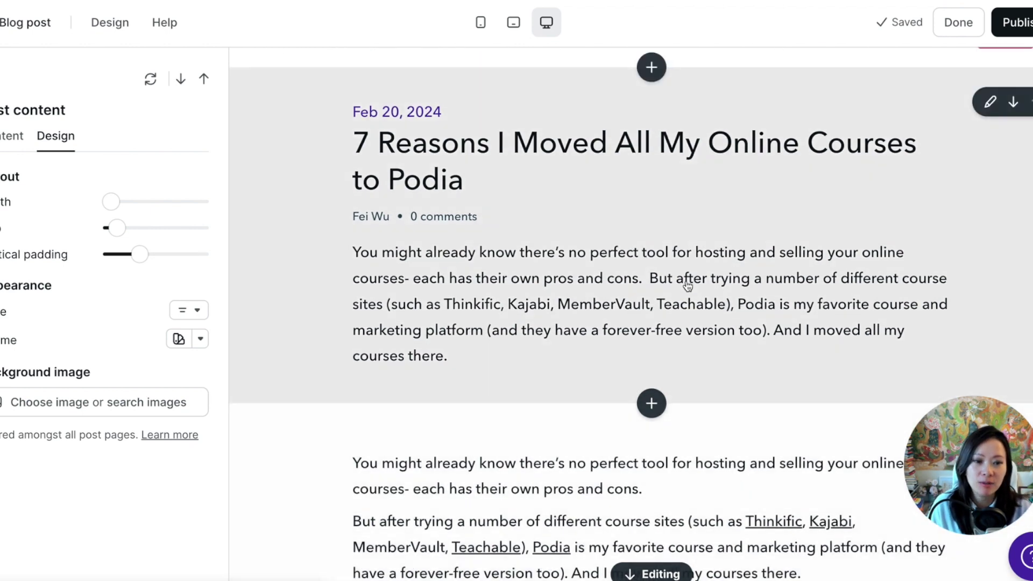
pyautogui.scroll(-2, 661, 387)
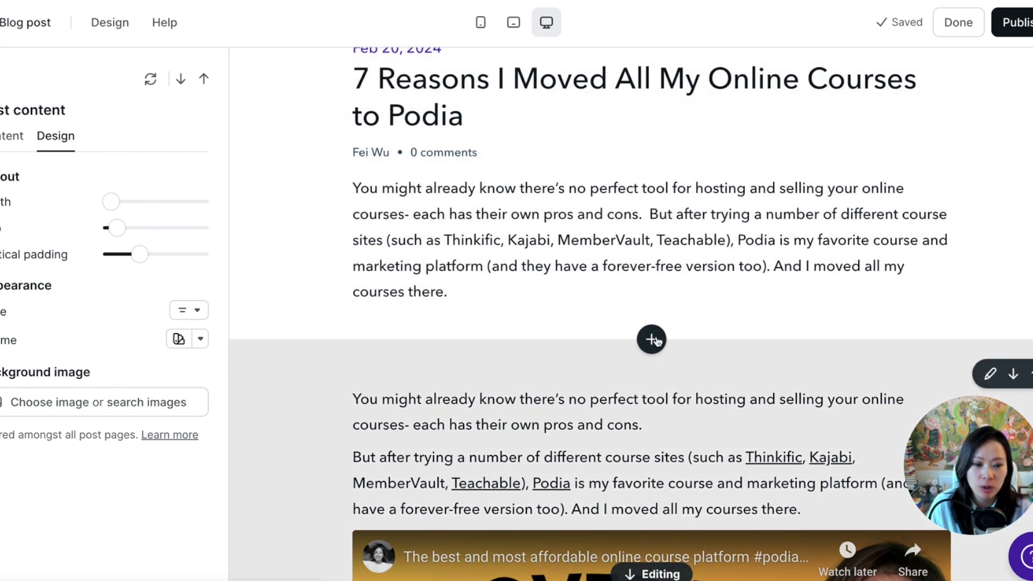
pyautogui.click(652, 339)
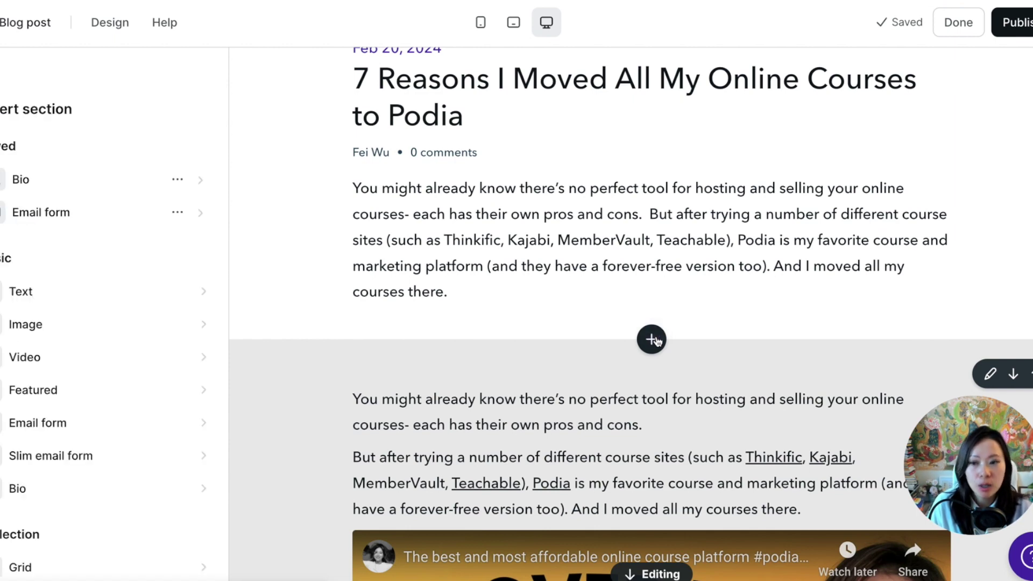
pyautogui.scroll(-4, 92, 488)
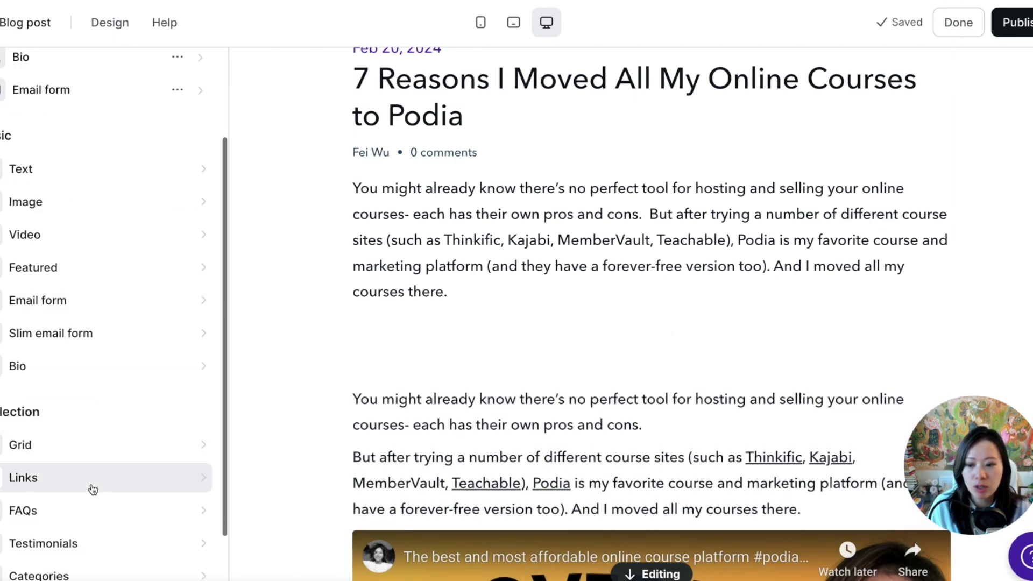
pyautogui.scroll(-3, 92, 489)
pyautogui.scroll(3, 105, 305)
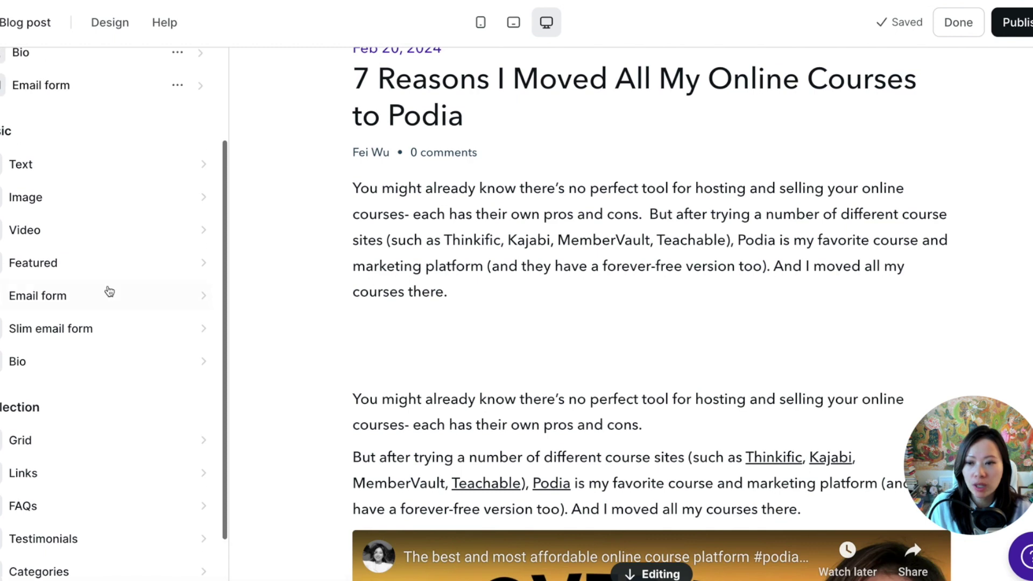
pyautogui.scroll(2, 104, 145)
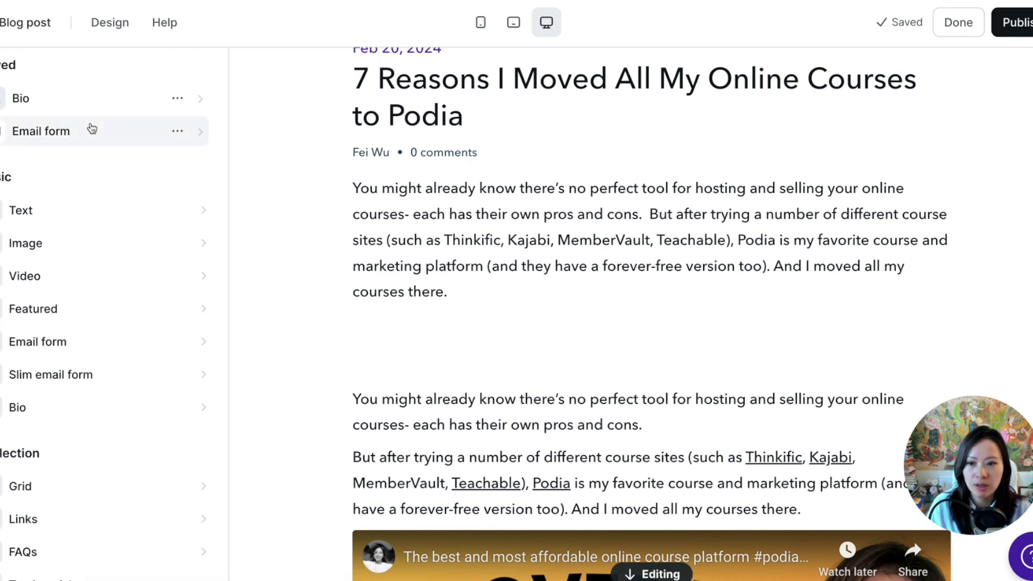
pyautogui.click(92, 129)
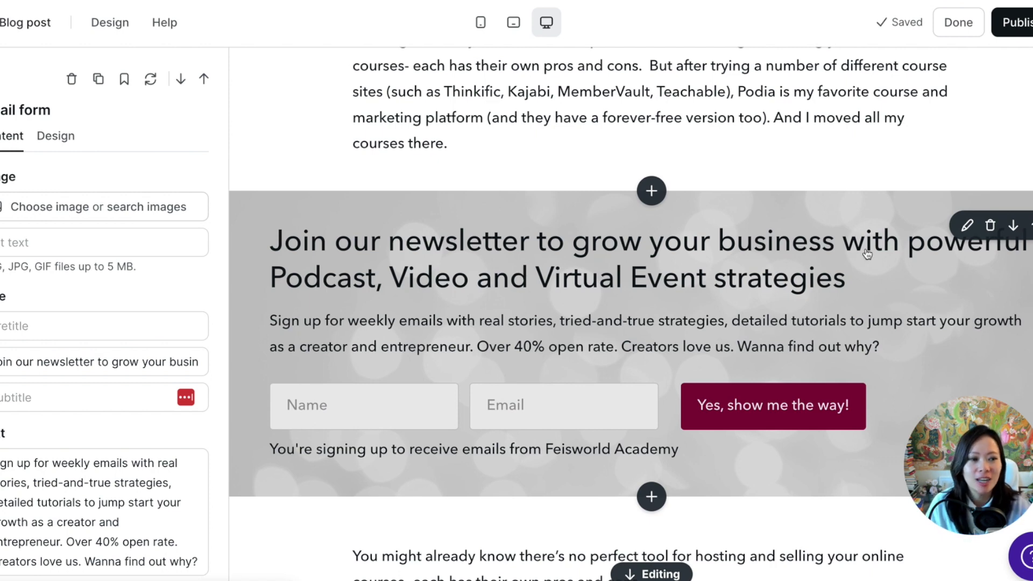
# Remove the Email form section, then reopen the insert-section list between the post heading and body.
pyautogui.click(994, 226)
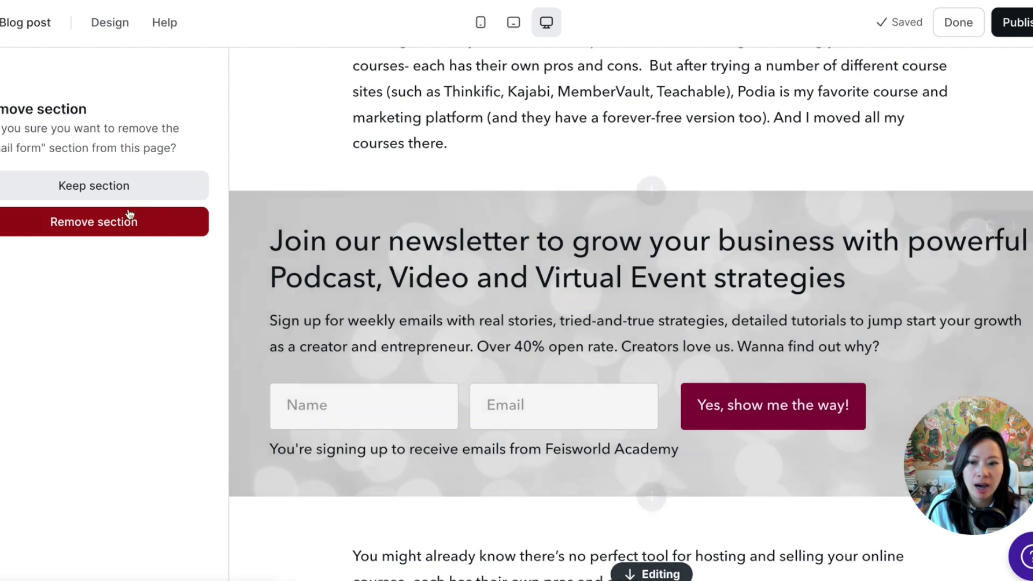
pyautogui.click(121, 231)
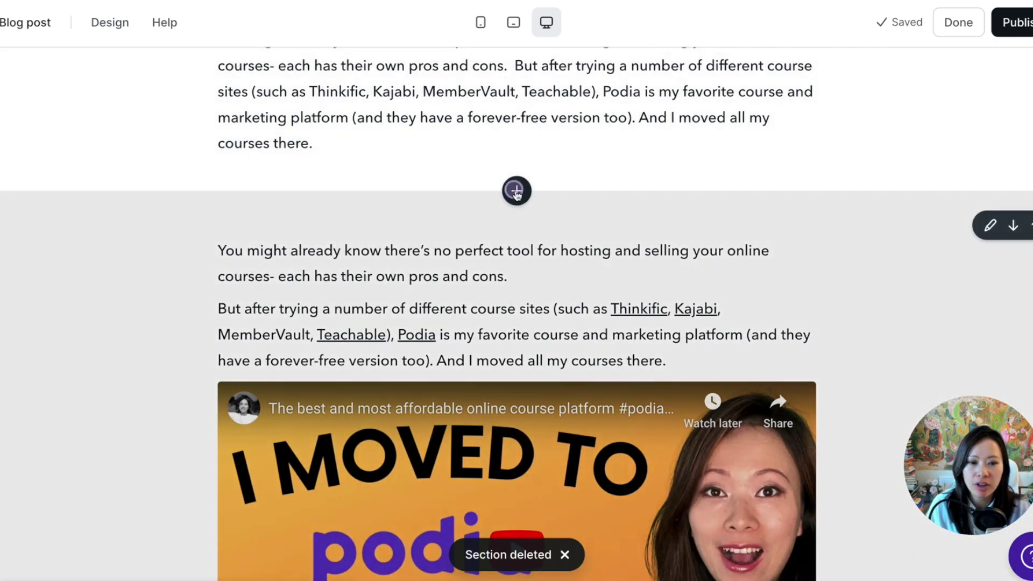
pyautogui.click(516, 192)
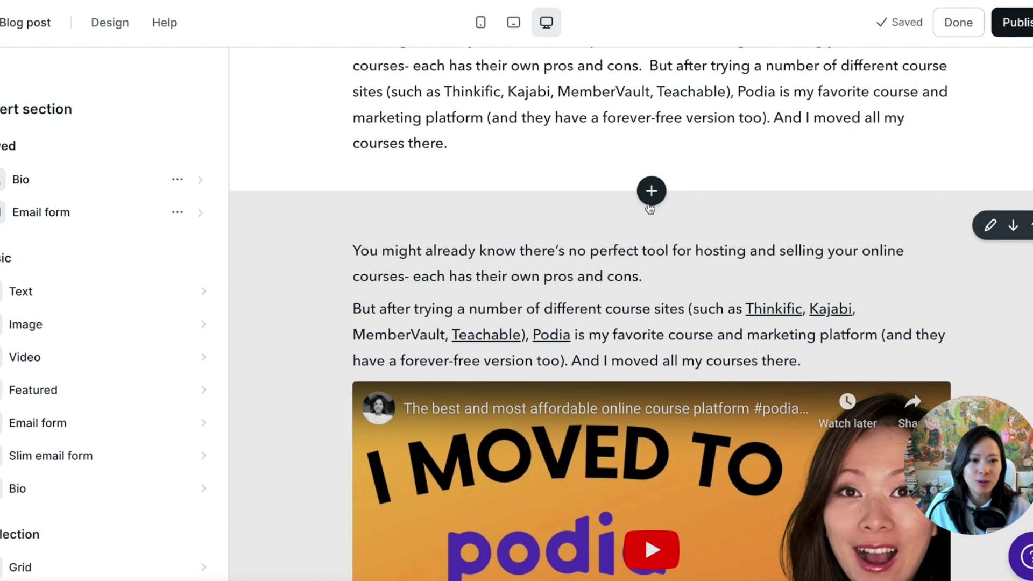
pyautogui.scroll(-2, 70, 392)
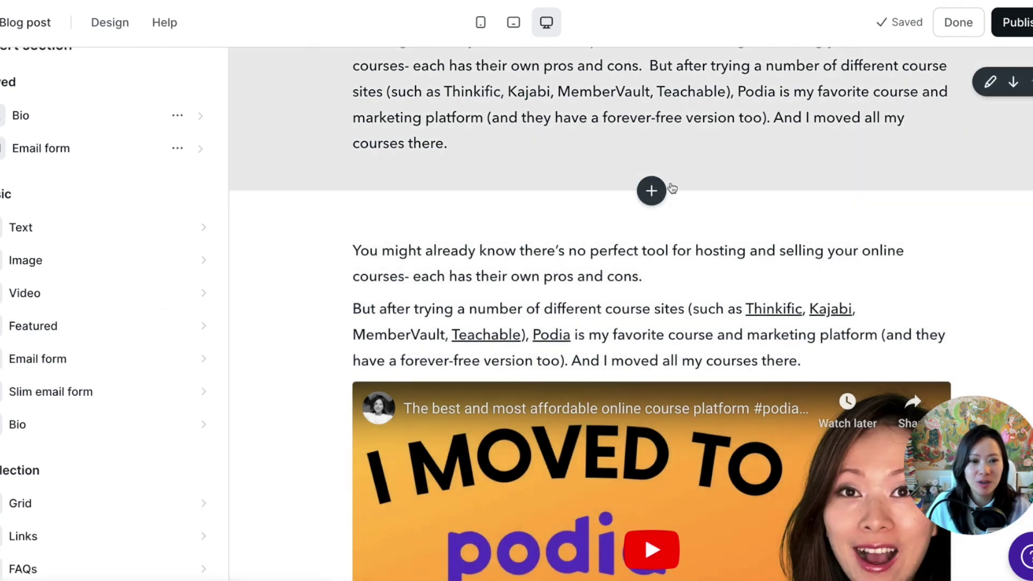
pyautogui.click(656, 192)
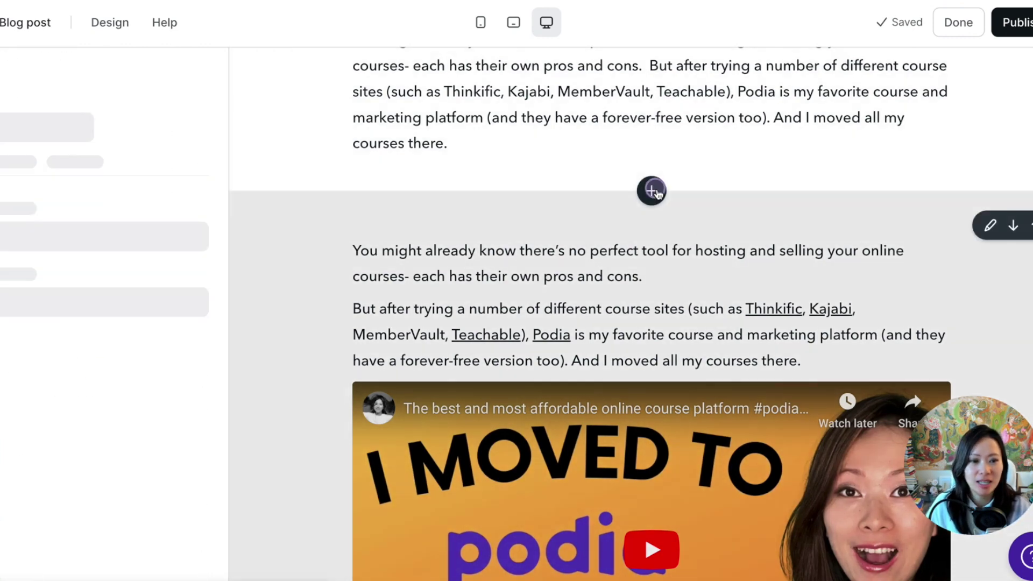
pyautogui.scroll(-2, 53, 341)
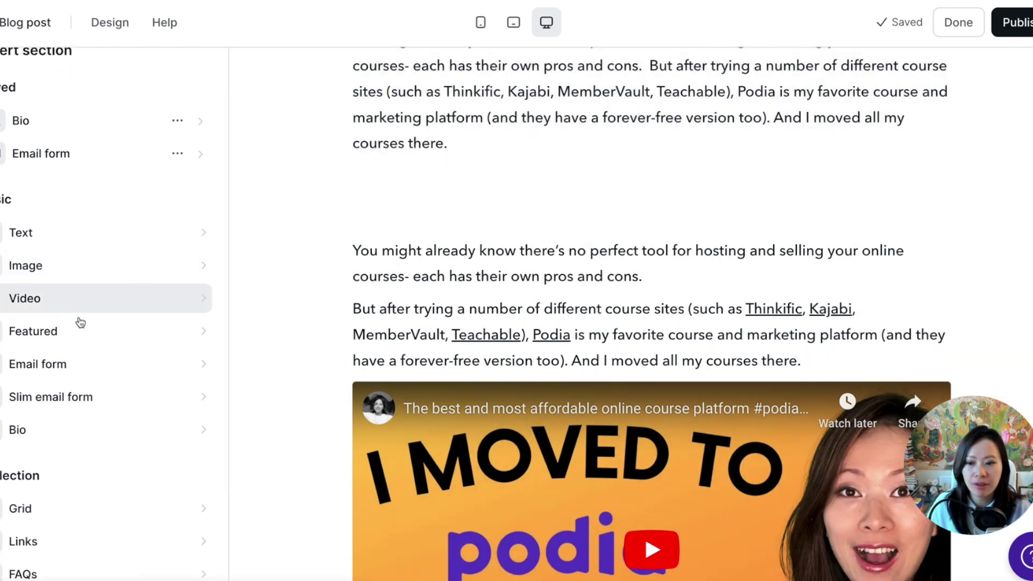
pyautogui.scroll(-3, 198, 377)
pyautogui.moveTo(653, 187)
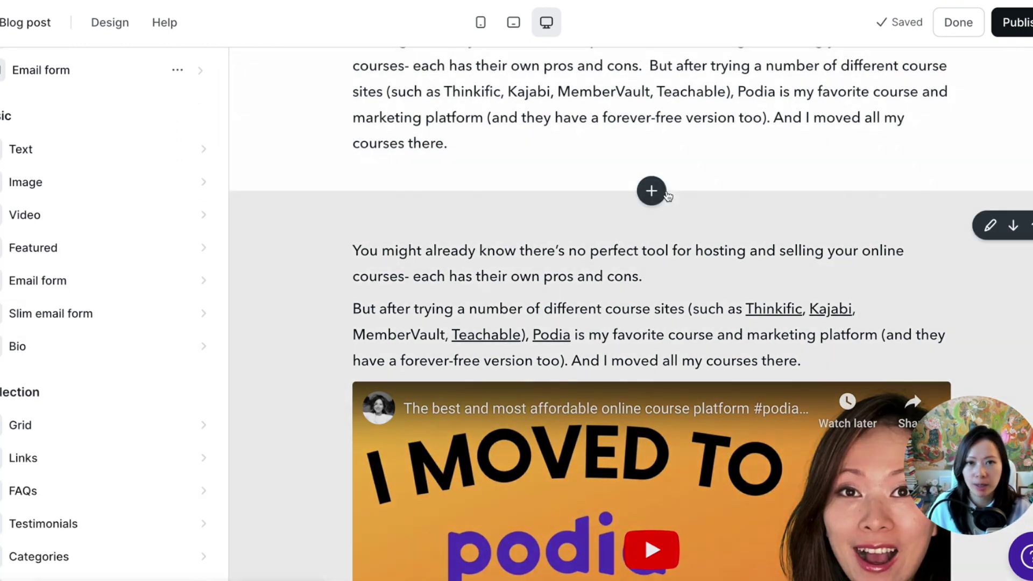